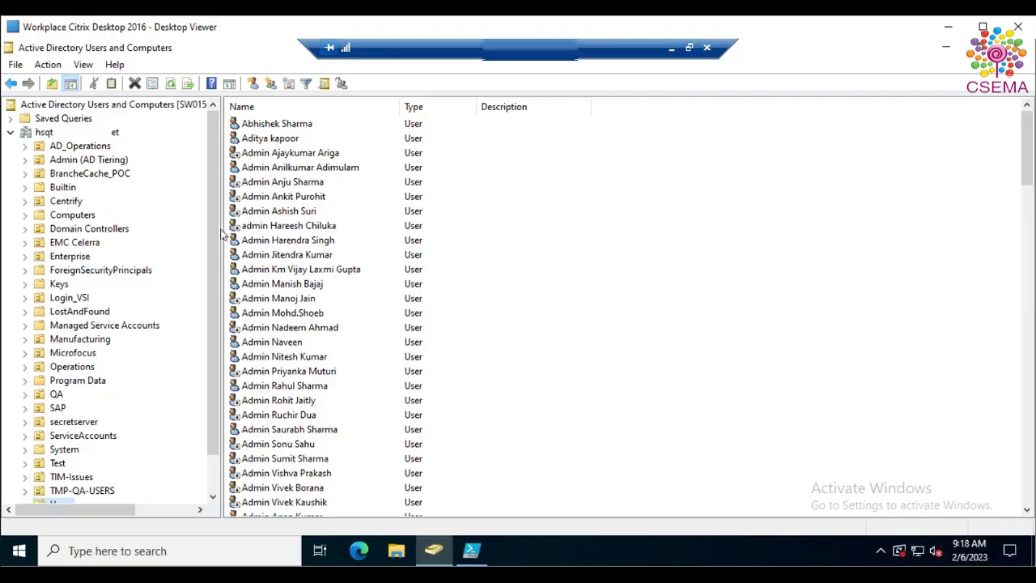
Search the Start menu for 'dsa.' and launch Active Directory Users and Computers
{"action": "scroll", "coordinate": [220, 259], "scroll_direction": "down", "scroll_amount": 1}
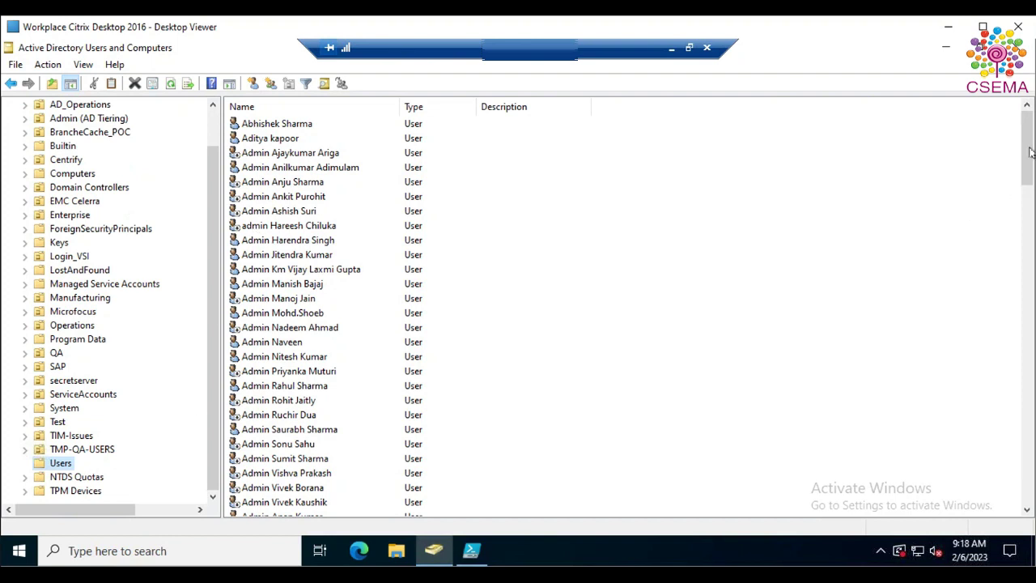
{"action": "scroll", "coordinate": [1028, 204], "scroll_direction": "down", "scroll_amount": 6}
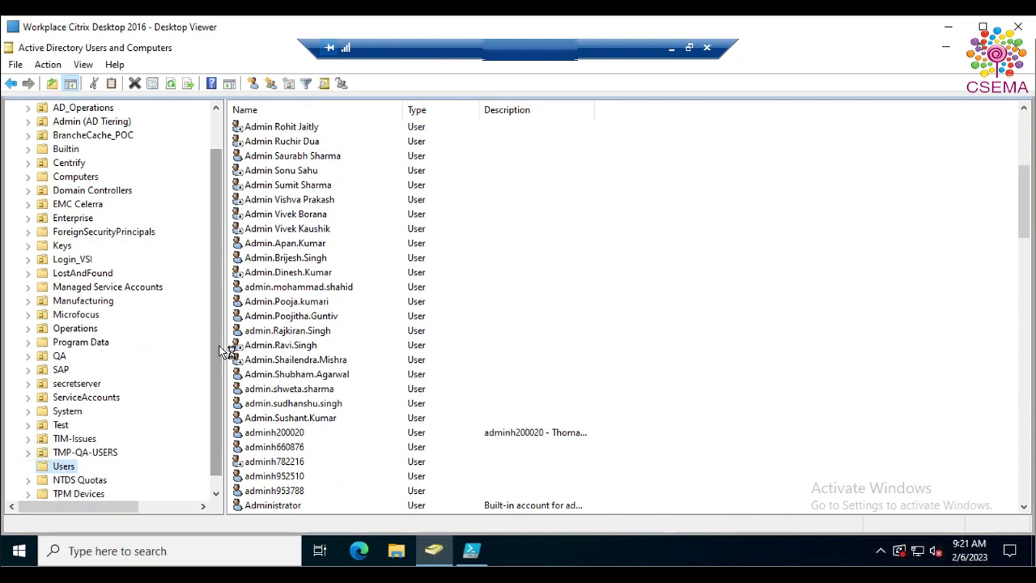
{"action": "scroll", "coordinate": [217, 351], "scroll_direction": "up", "scroll_amount": 1}
{"action": "scroll", "coordinate": [209, 358], "scroll_direction": "down", "scroll_amount": 1}
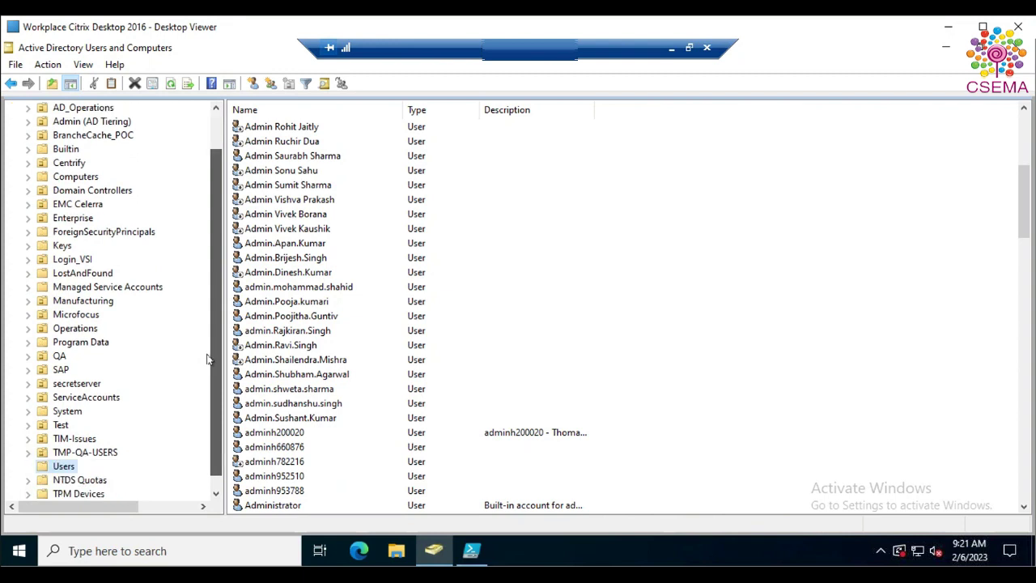
{"action": "left_click", "coordinate": [20, 551]}
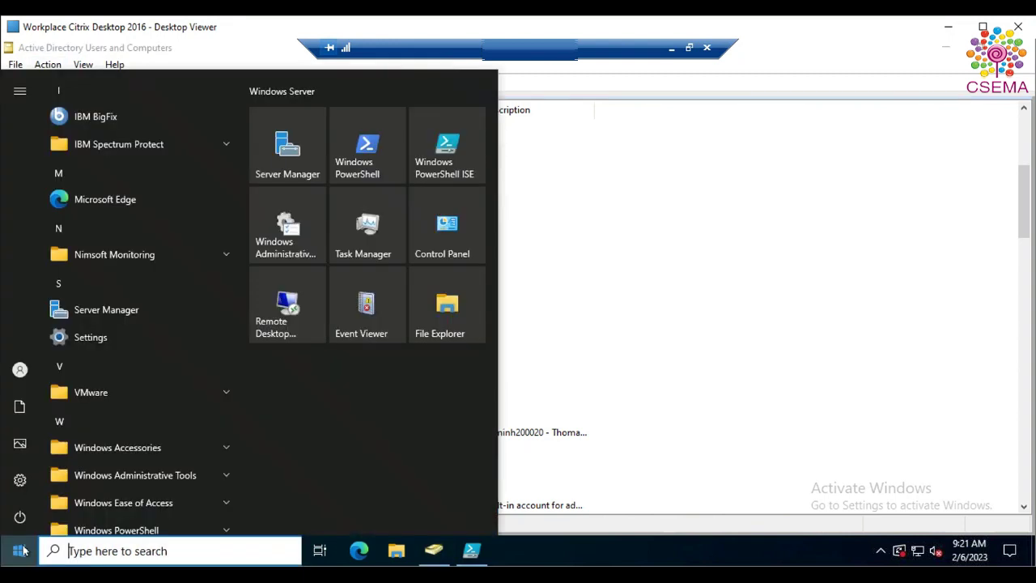
{"action": "type", "text": "dsa."}
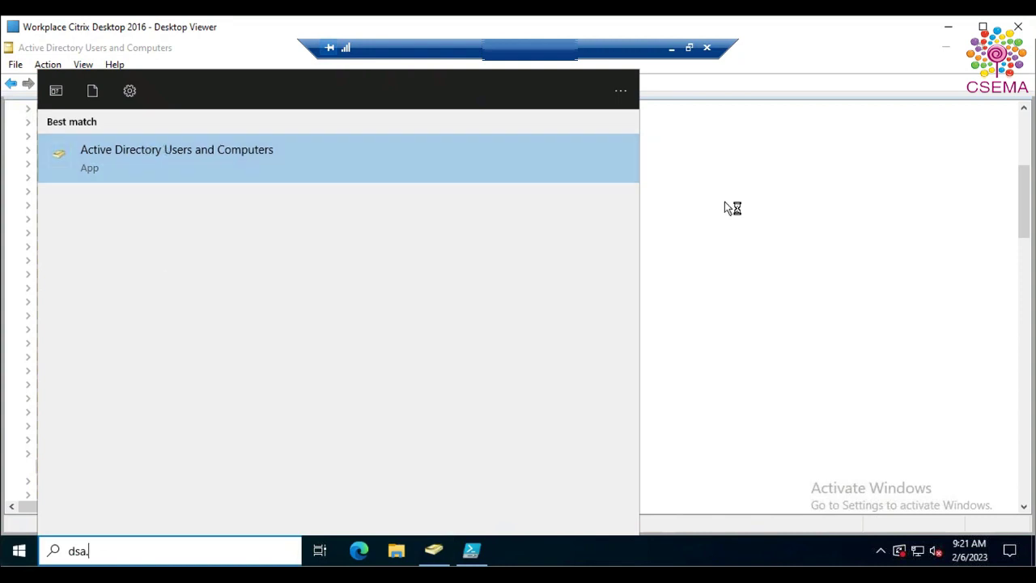
{"action": "scroll", "coordinate": [213, 210], "scroll_direction": "up", "scroll_amount": 2}
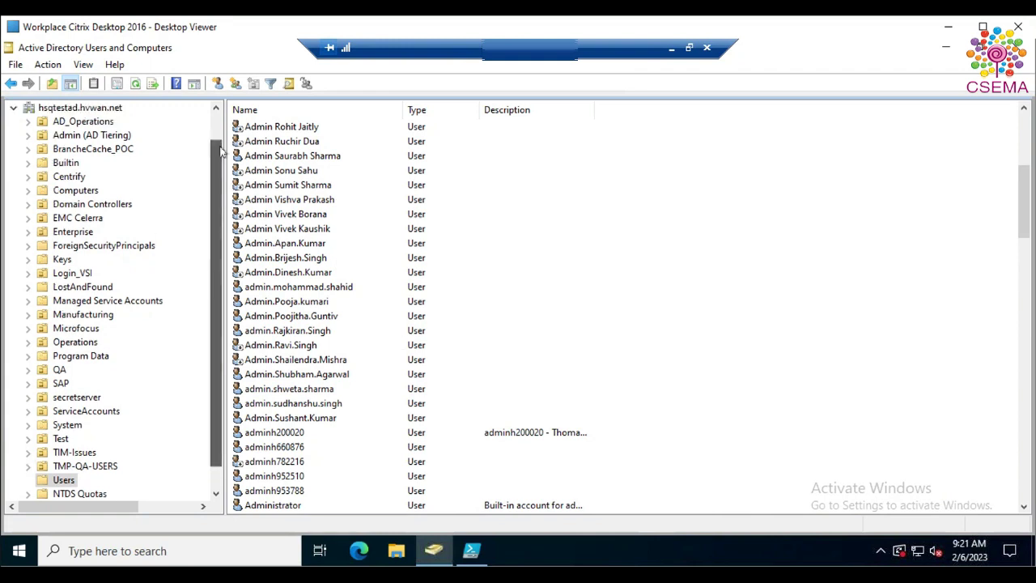
{"action": "scroll", "coordinate": [213, 256], "scroll_direction": "down", "scroll_amount": 2}
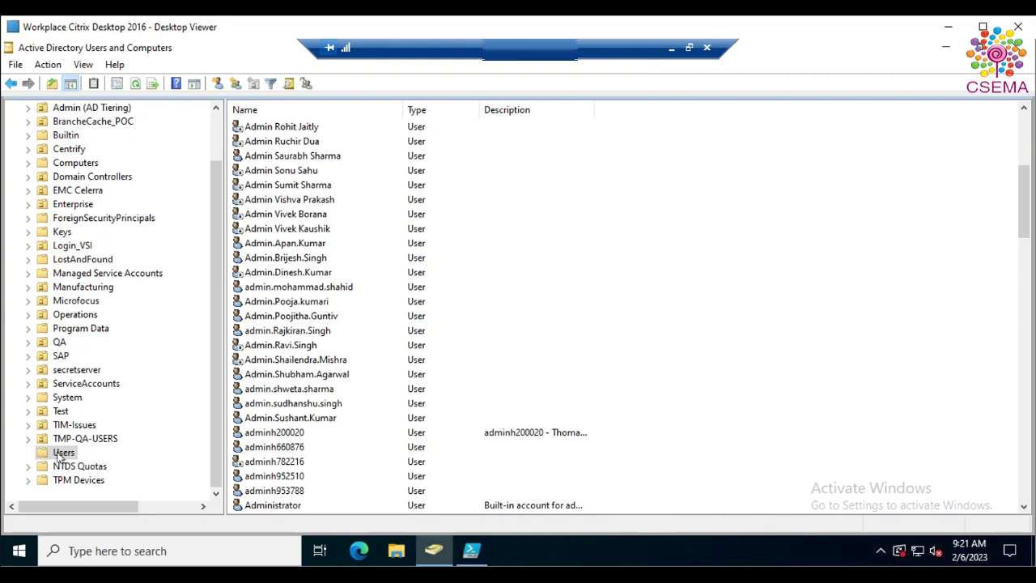
Start a new user in the Users container with first name Test and last name Account
{"action": "right_click", "coordinate": [61, 456]}
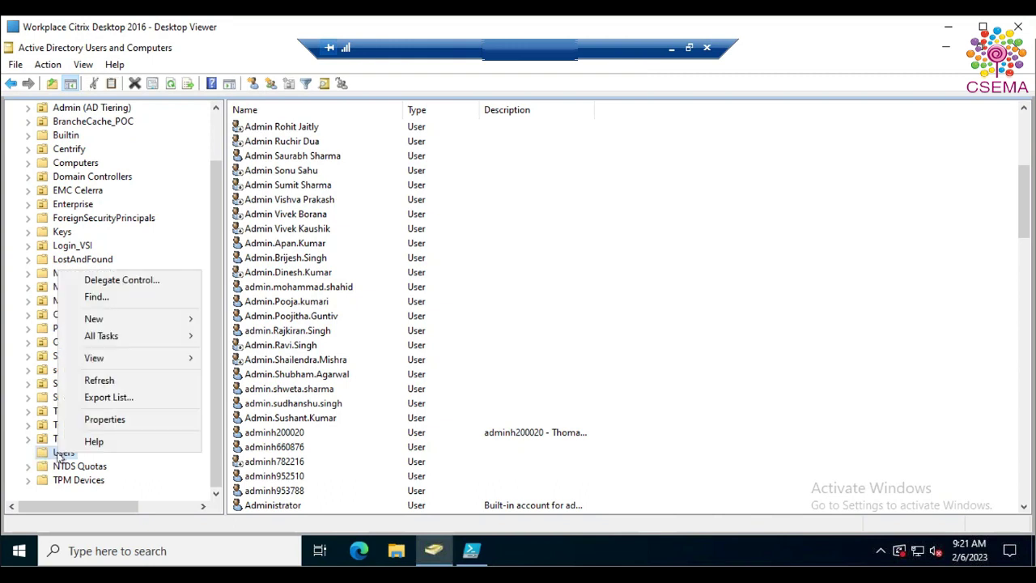
{"action": "mouse_move", "coordinate": [192, 320]}
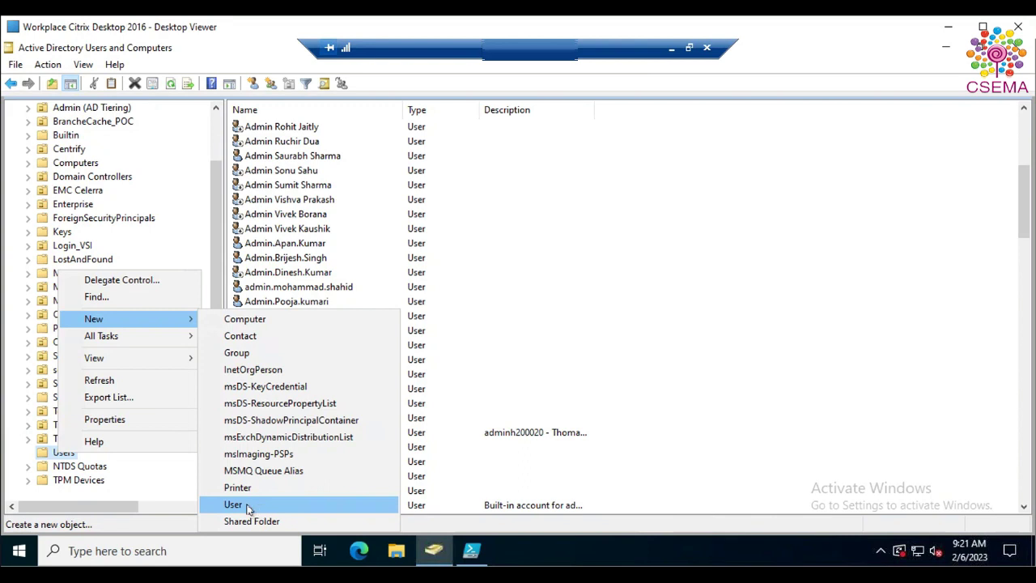
{"action": "left_click", "coordinate": [234, 505]}
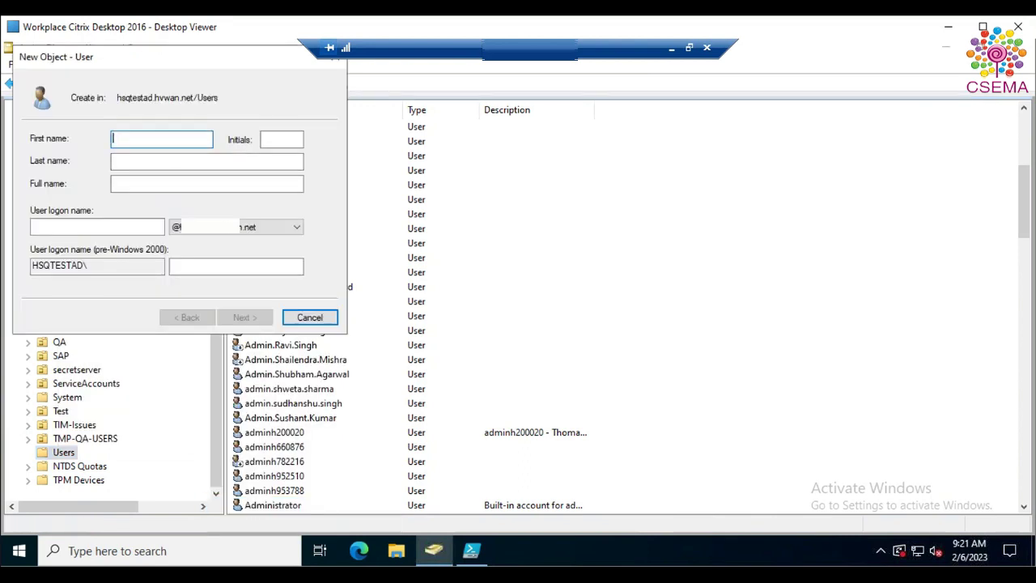
{"action": "type", "text": "TestAD"}
{"action": "key", "text": "BackSpace"}
{"action": "key", "text": "BackSpace"}
{"action": "left_click", "coordinate": [128, 162]}
{"action": "type", "text": "Account"}
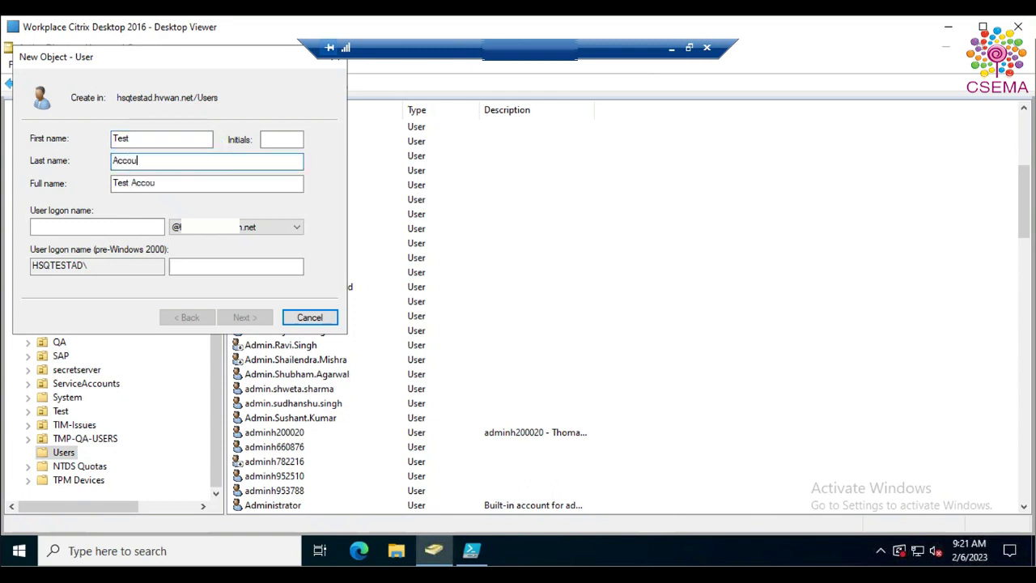
Enter the user logon name for Test Account and continue to the password page
{"action": "left_click", "coordinate": [94, 226]}
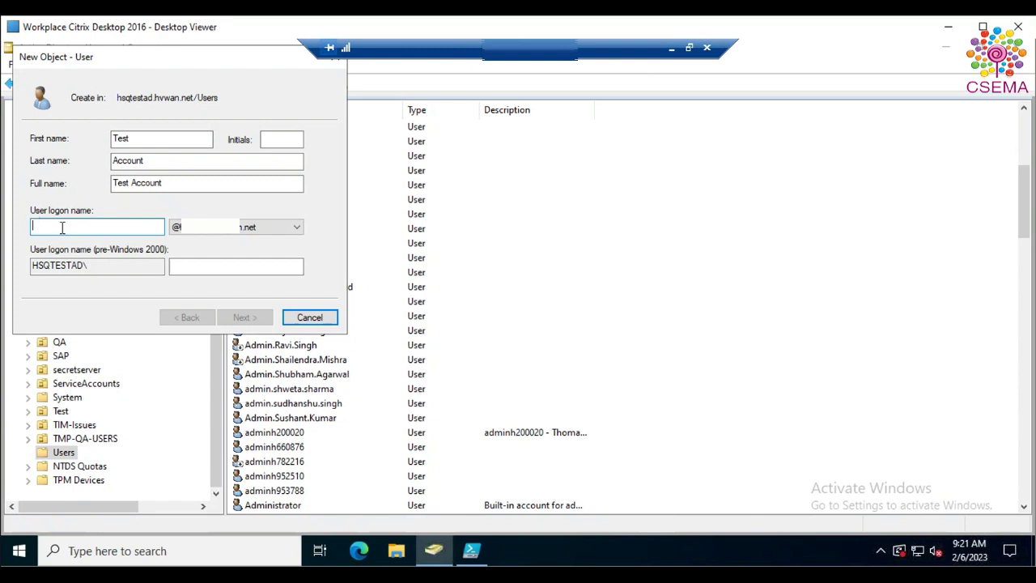
{"action": "type", "text": "B"}
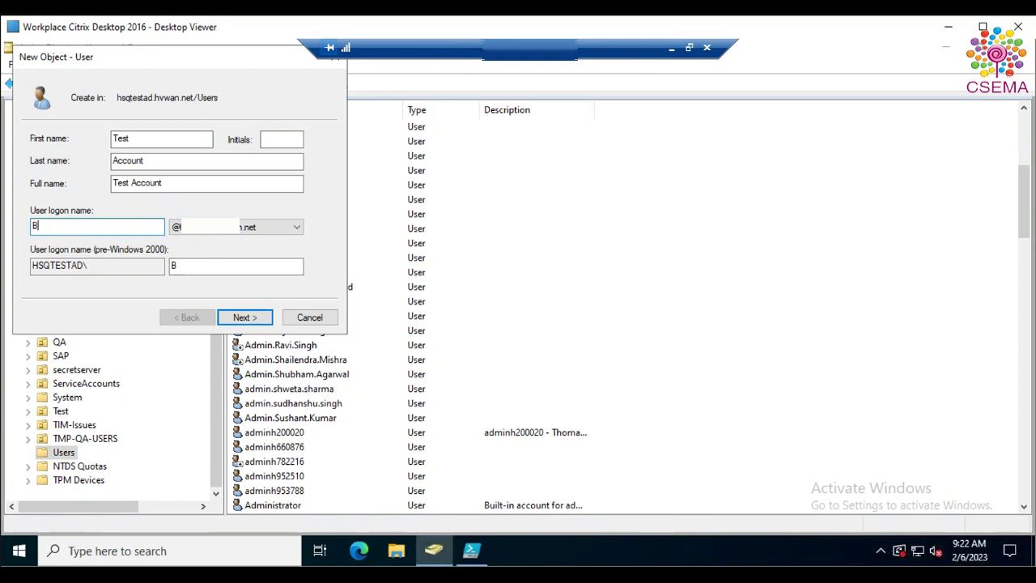
{"action": "type", "text": "182xw"}
{"action": "key", "text": "BackSpace"}
{"action": "key", "text": "BackSpace"}
{"action": "type", "text": "K"}
{"action": "left_click", "coordinate": [242, 318]}
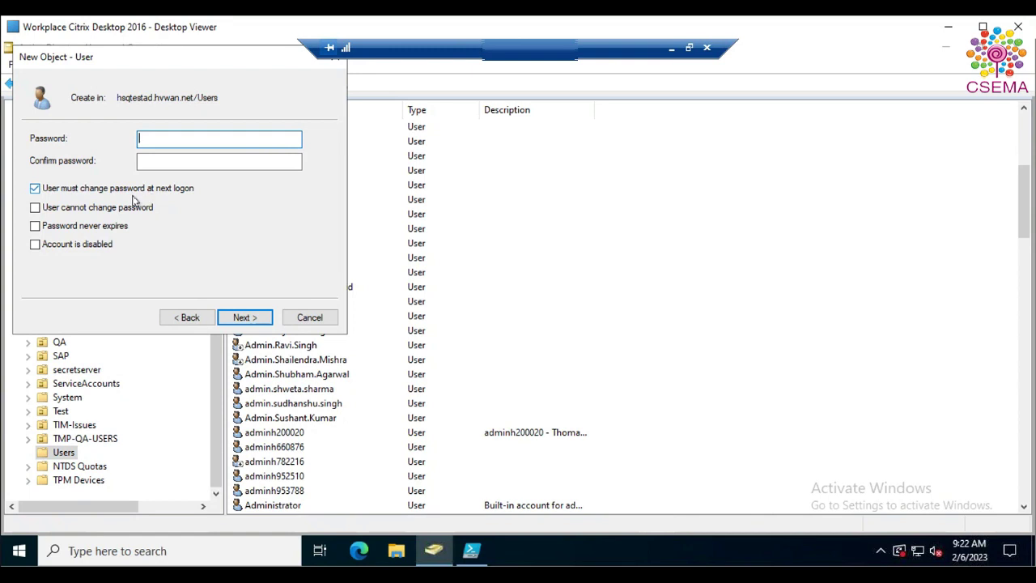
Keep 'User must change password at next logon' checked and 'Password never expires' off
{"action": "left_click", "coordinate": [57, 191]}
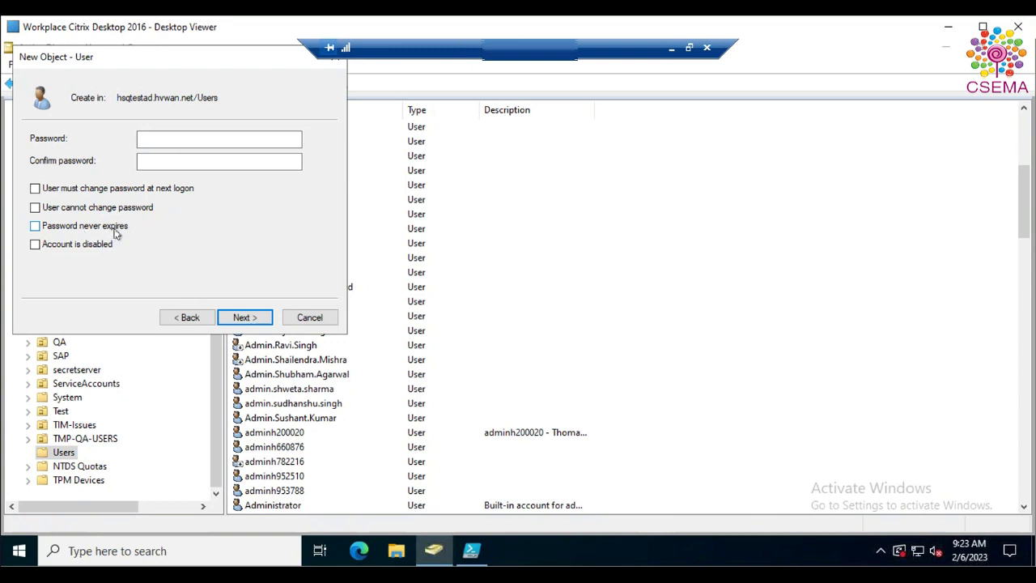
{"action": "left_click", "coordinate": [71, 230]}
{"action": "left_click", "coordinate": [96, 229]}
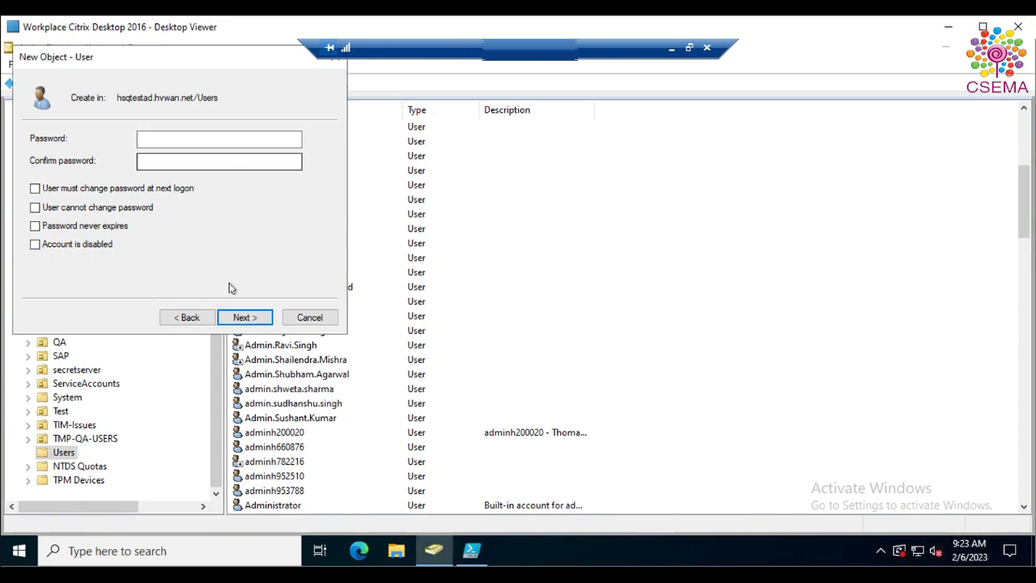
{"action": "left_click", "coordinate": [84, 191]}
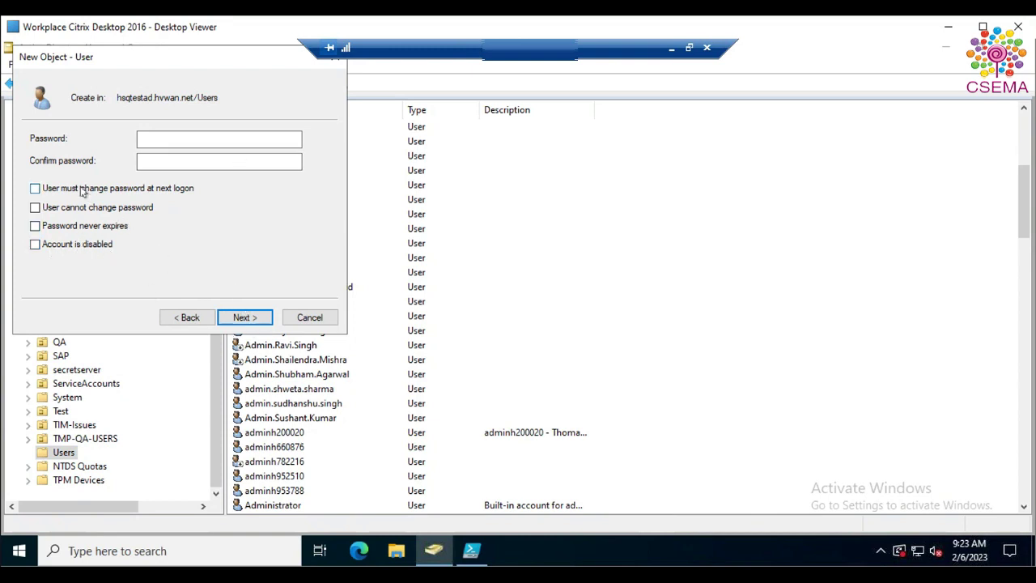
Enter the account password in both Password and Confirm password, retyping after a mismatch
{"action": "left_click", "coordinate": [223, 142]}
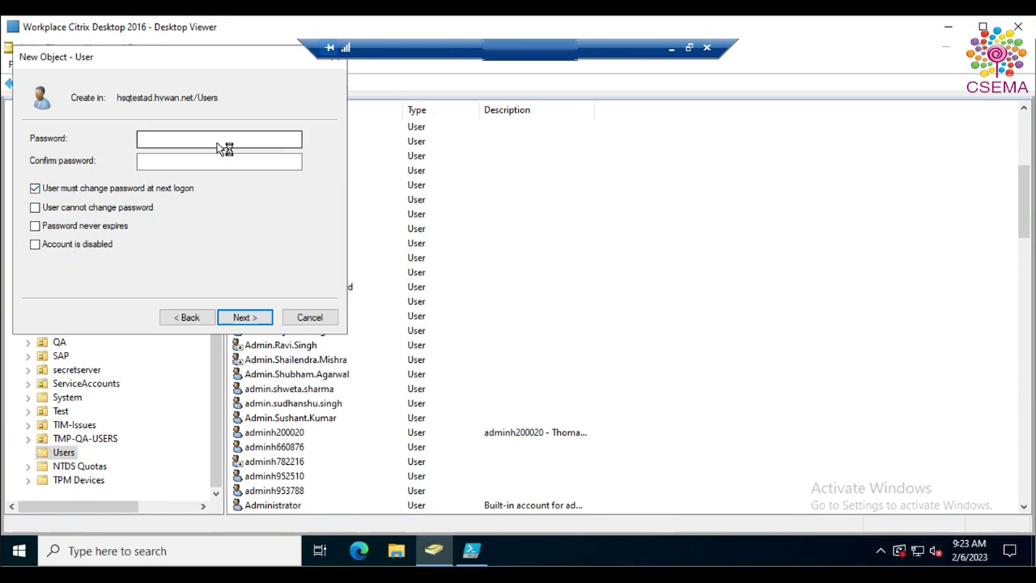
{"action": "type", "text": "•••••••••••••"}
{"action": "left_click", "coordinate": [279, 161]}
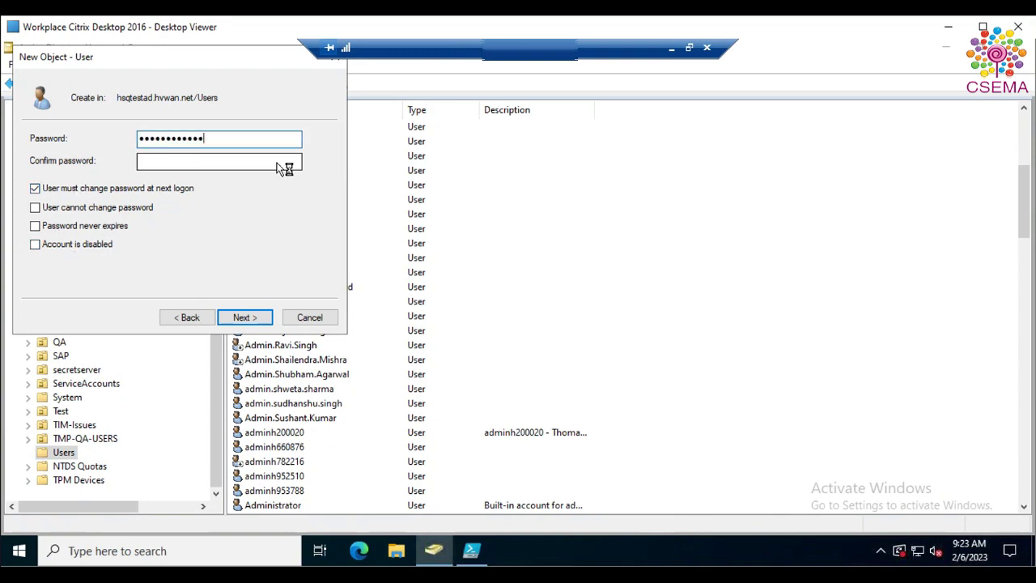
{"action": "type", "text": "•••••••••••••••••"}
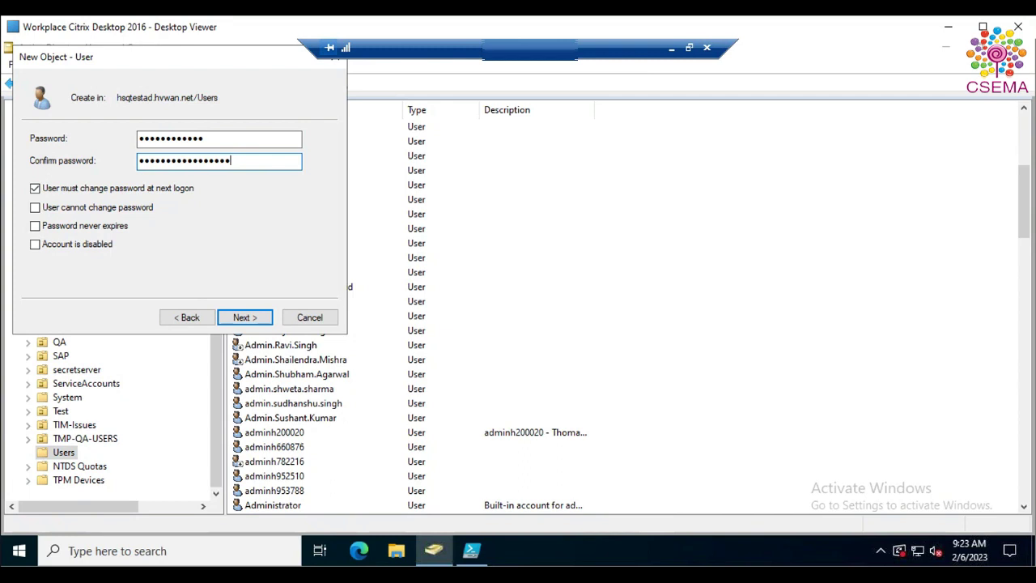
{"action": "key", "text": "ctrl+a"}
{"action": "key", "text": "BackSpace"}
{"action": "key", "text": "shift+Tab"}
{"action": "type", "text": "••••"}
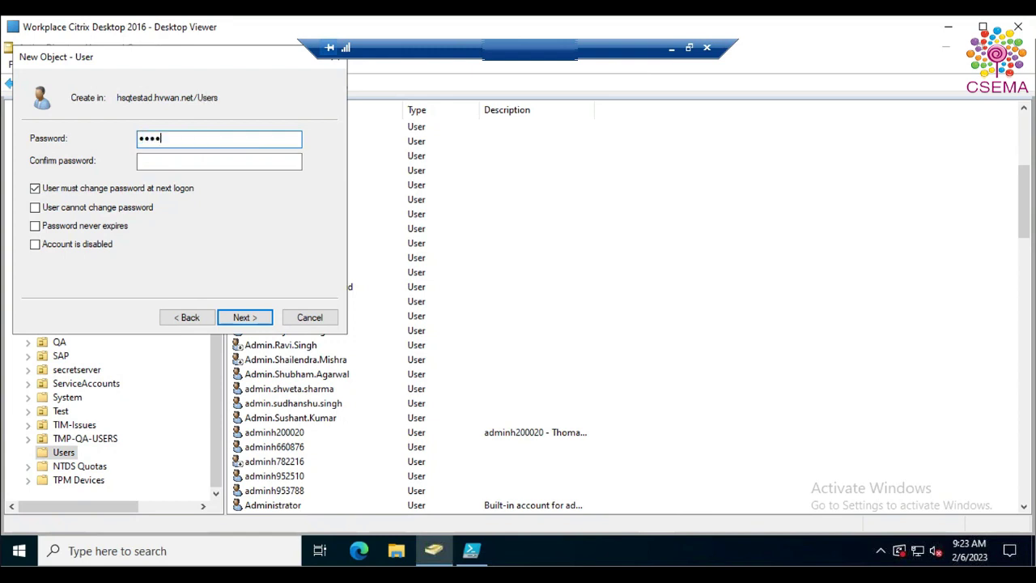
{"action": "type", "text": "••••"}
{"action": "key", "text": "Tab"}
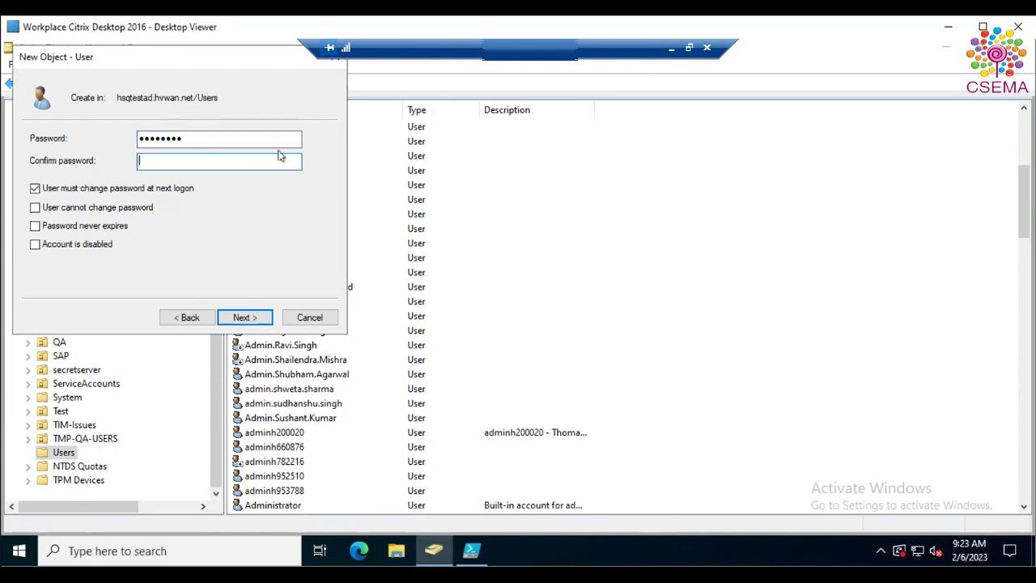
{"action": "type", "text": "••••••••"}
{"action": "left_click", "coordinate": [270, 318]}
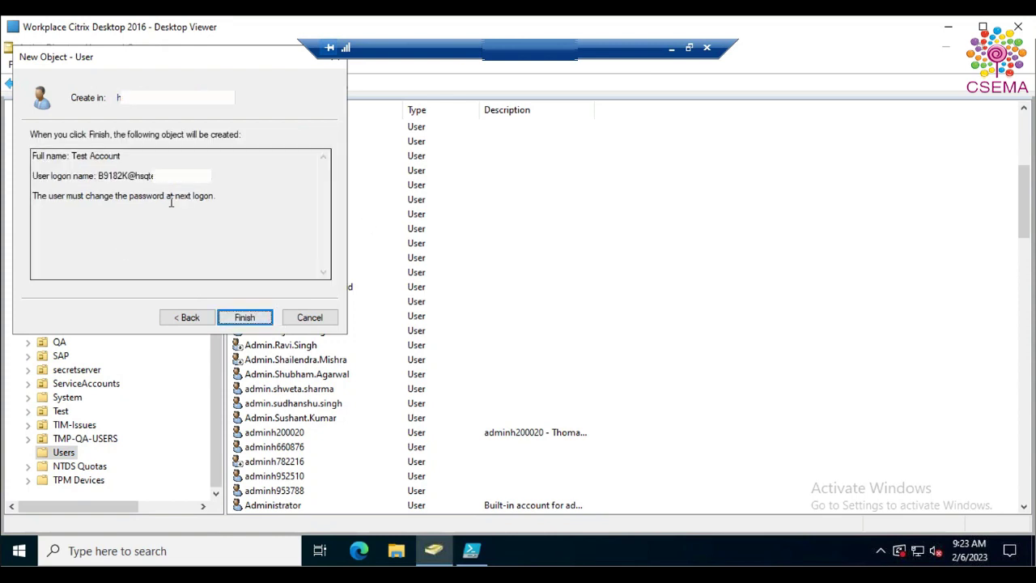
{"action": "left_click_drag", "start_coordinate": [202, 183], "coordinate": [42, 166]}
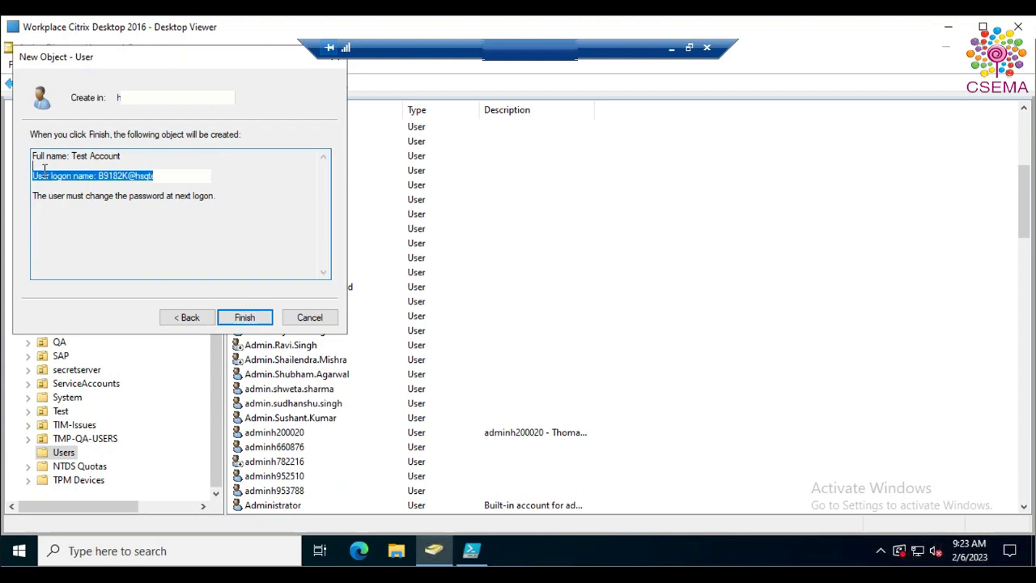
{"action": "left_click", "coordinate": [172, 189]}
{"action": "left_click_drag", "start_coordinate": [214, 196], "coordinate": [34, 196]}
{"action": "left_click", "coordinate": [194, 196]}
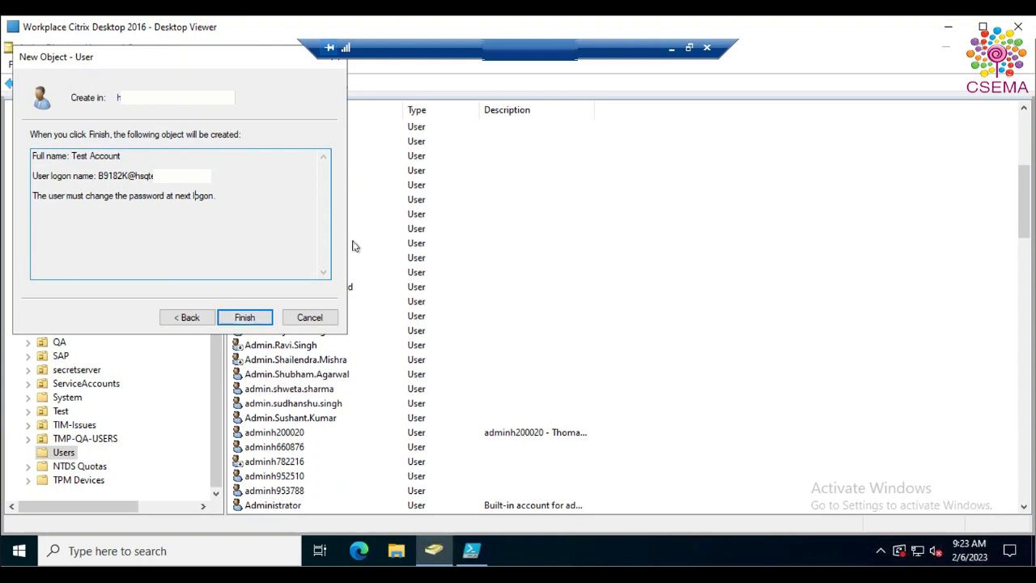
{"action": "left_click", "coordinate": [246, 321]}
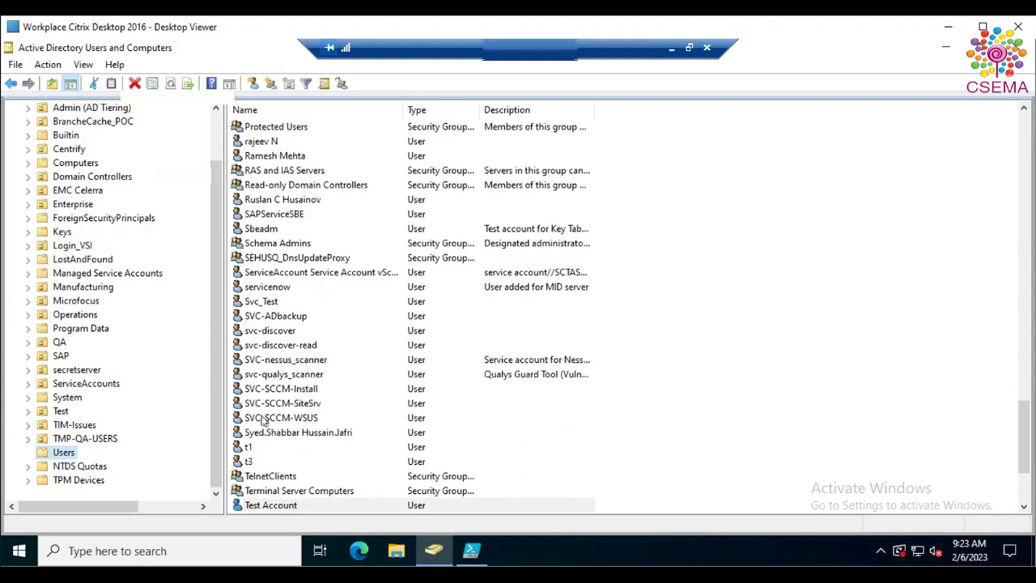
{"action": "double_click", "coordinate": [315, 505]}
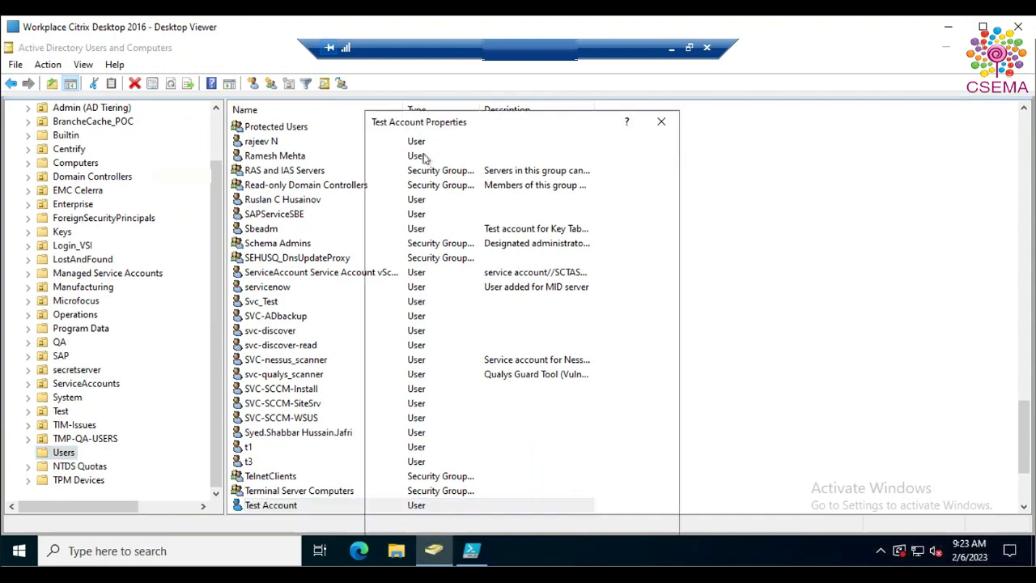
{"action": "left_click", "coordinate": [662, 122]}
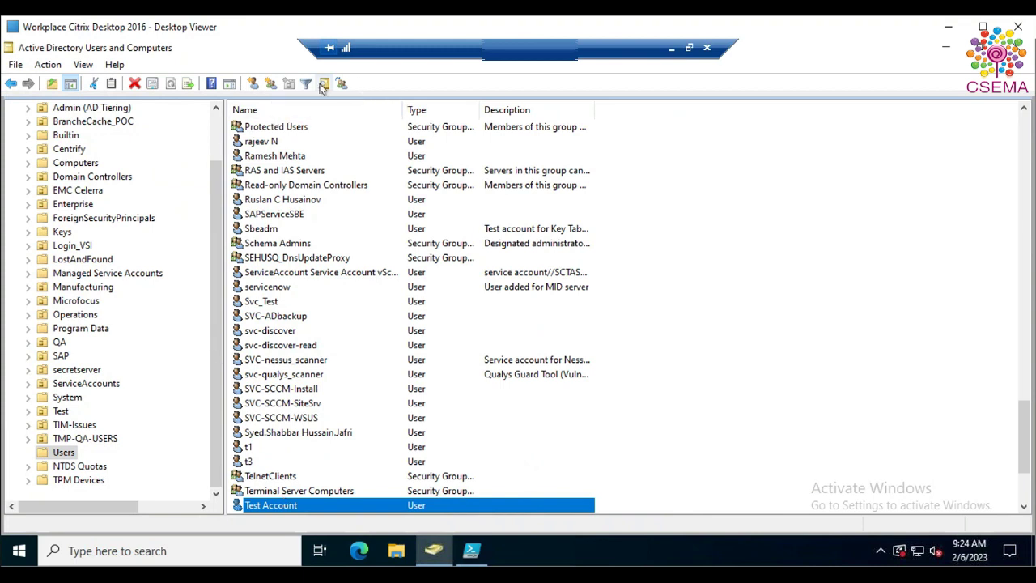
{"action": "scroll", "coordinate": [217, 150], "scroll_direction": "up", "scroll_amount": 2}
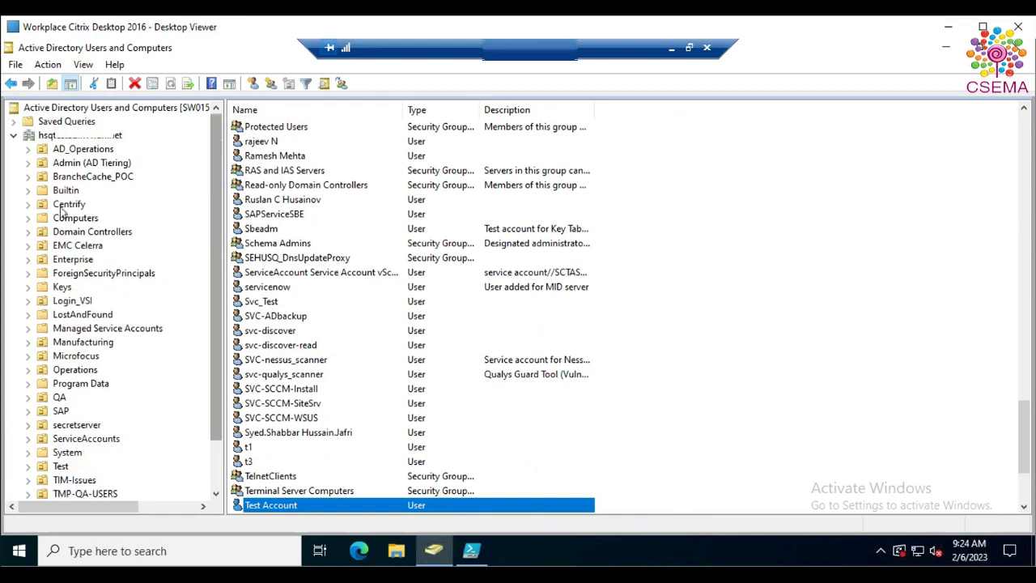
Run a domain-wide Find Users, Contacts, and Groups search for 'Test Account'
{"action": "right_click", "coordinate": [55, 136]}
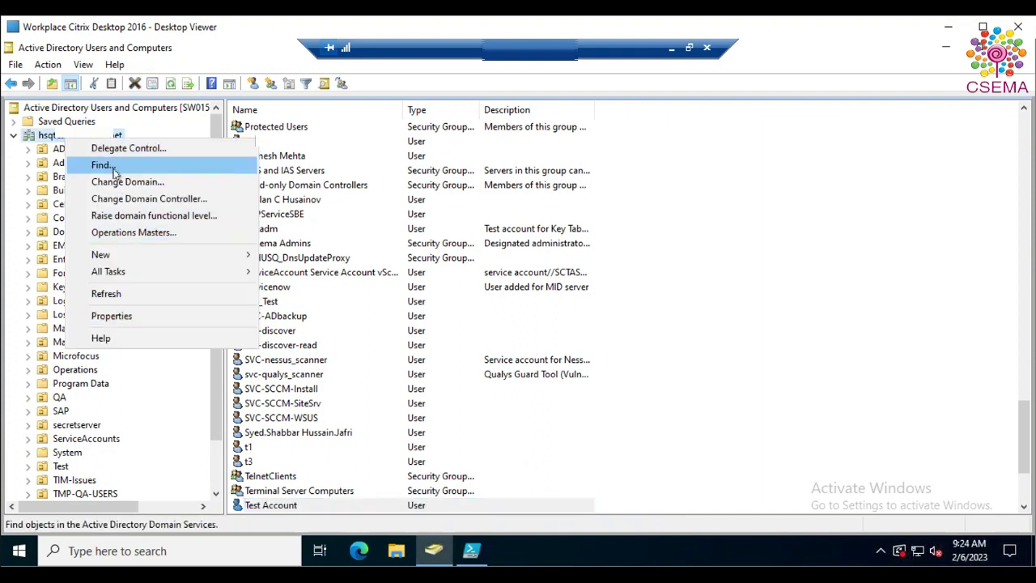
{"action": "left_click", "coordinate": [113, 169]}
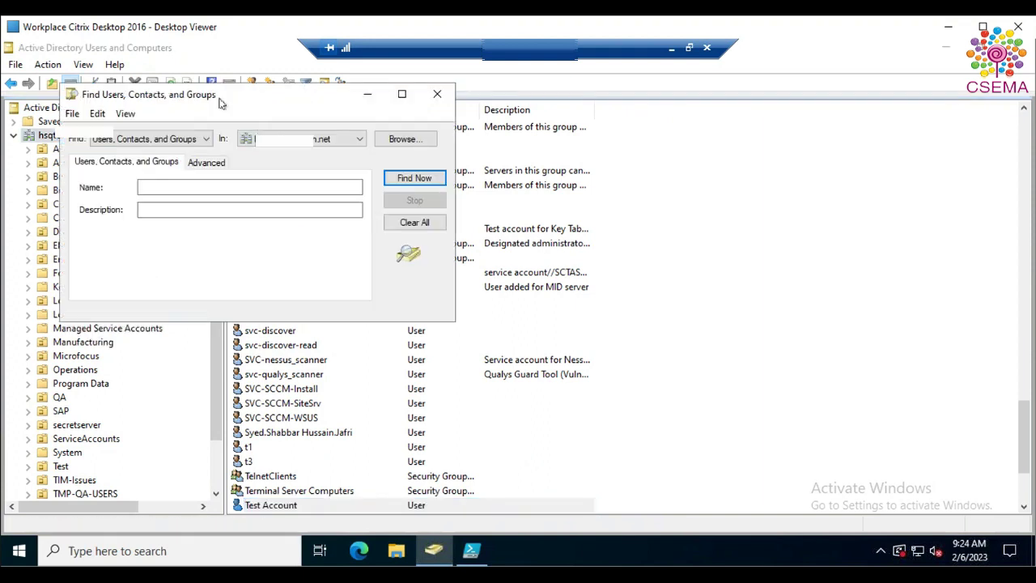
{"action": "left_click_drag", "start_coordinate": [221, 102], "coordinate": [390, 129]}
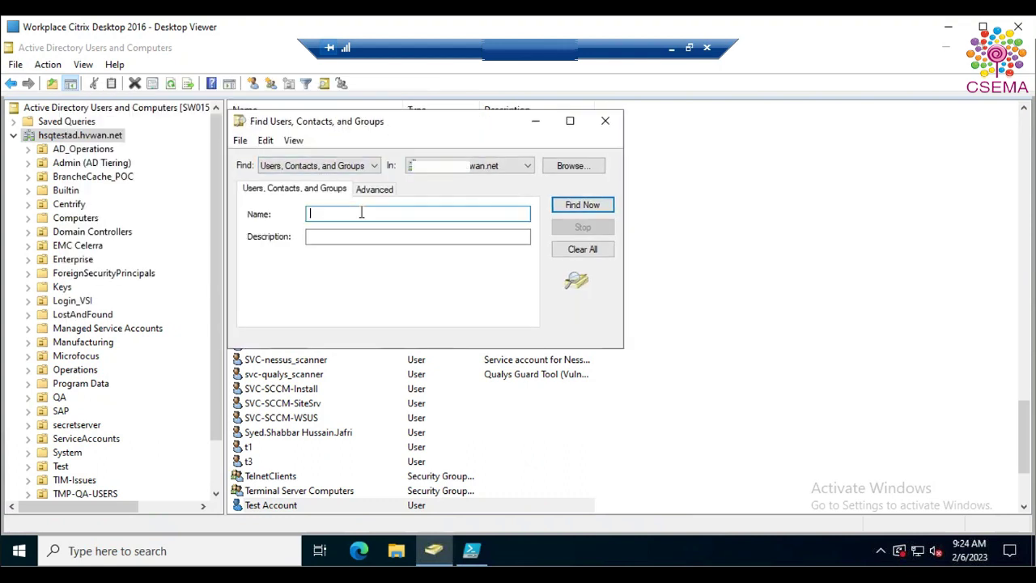
{"action": "type", "text": "Test Account"}
{"action": "key", "text": "Return"}
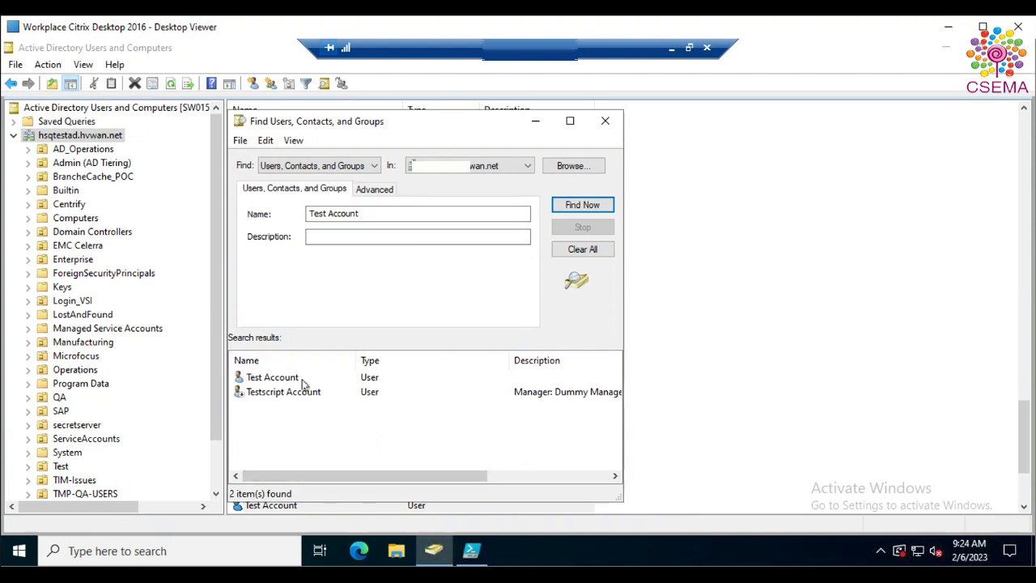
Open Test Account's properties and review its Account, General, Organization and Member Of tabs
{"action": "double_click", "coordinate": [281, 378]}
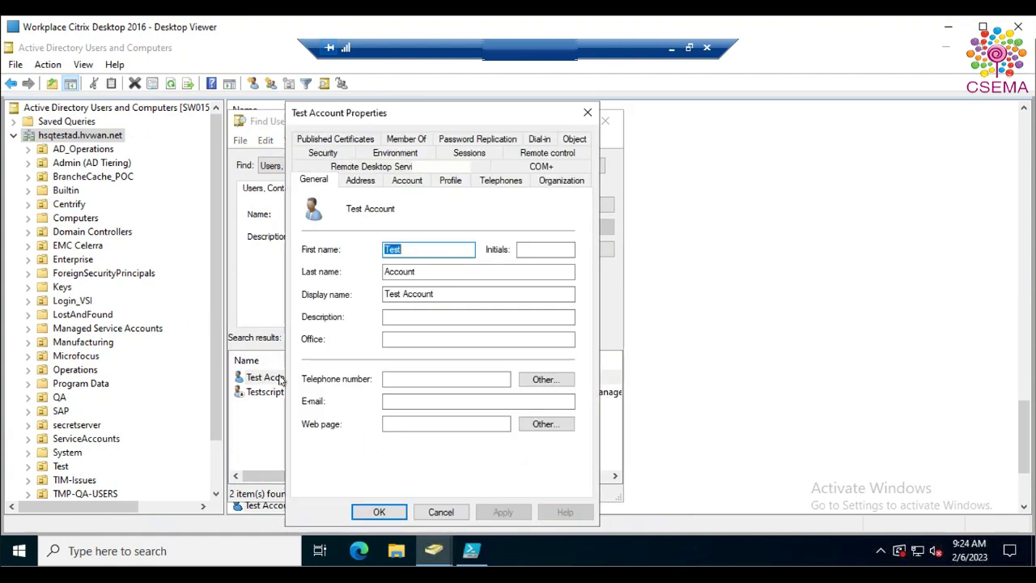
{"action": "left_click", "coordinate": [409, 182]}
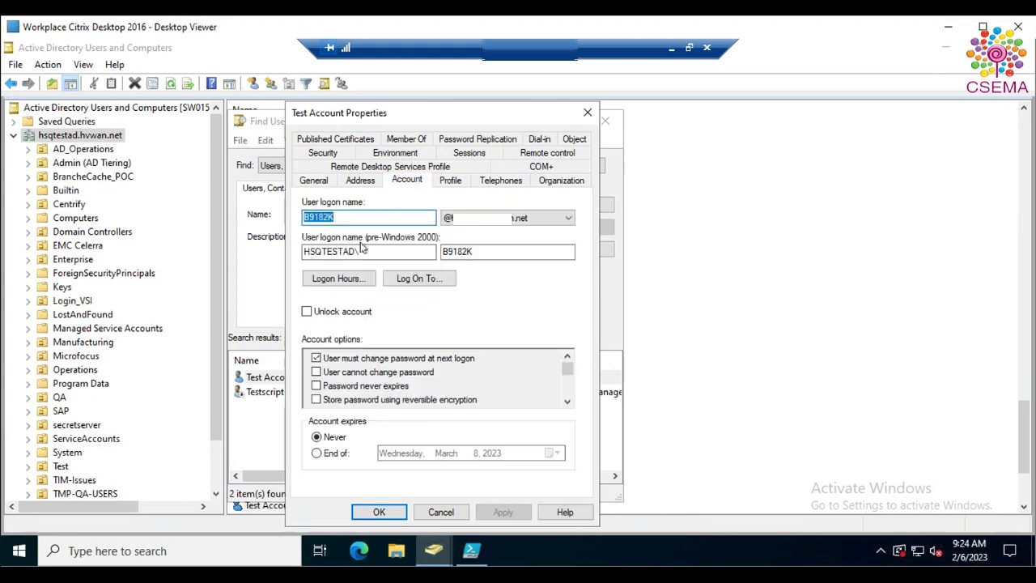
{"action": "double_click", "coordinate": [484, 253]}
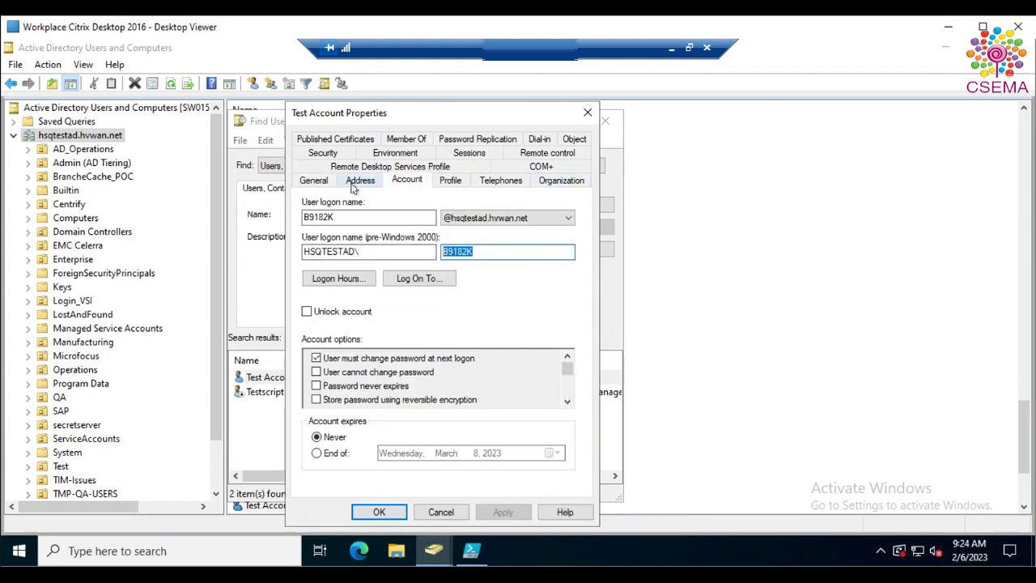
{"action": "left_click", "coordinate": [314, 180]}
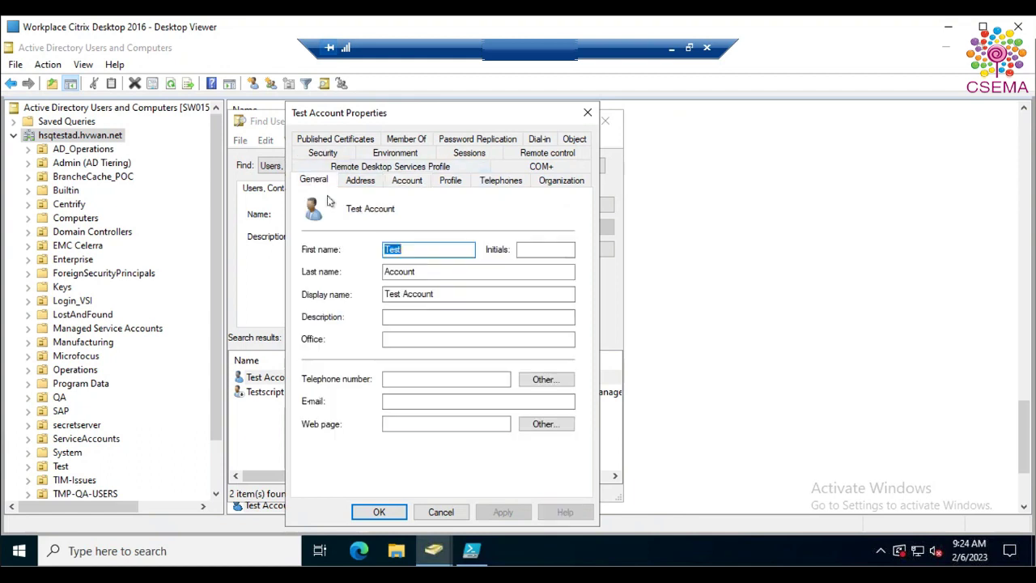
{"action": "left_click", "coordinate": [445, 317]}
{"action": "left_click", "coordinate": [414, 399]}
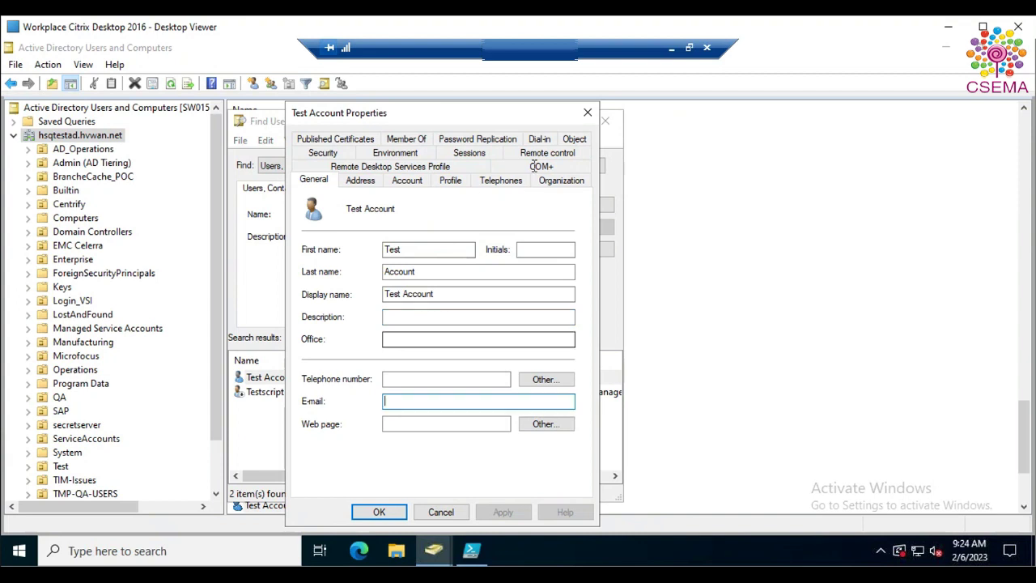
{"action": "left_click", "coordinate": [566, 181]}
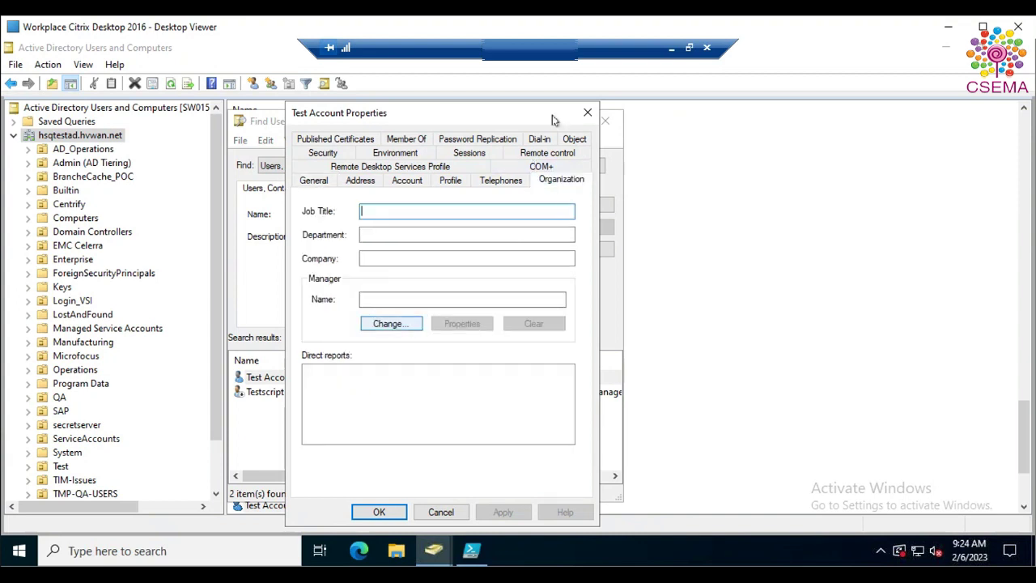
{"action": "left_click", "coordinate": [404, 140]}
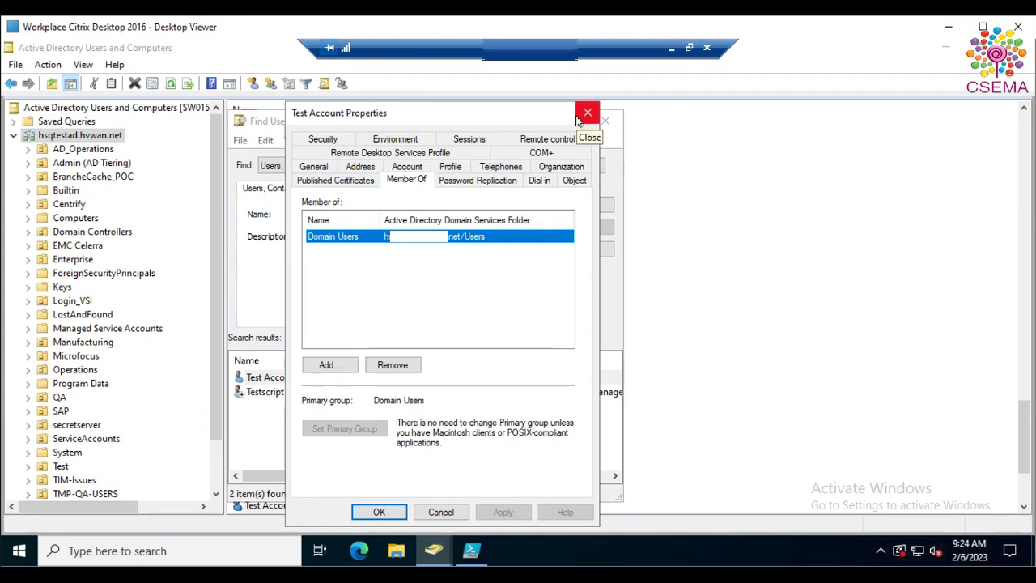
Close the properties, back out of deleting Test Account, and close the search window
{"action": "left_click", "coordinate": [579, 118]}
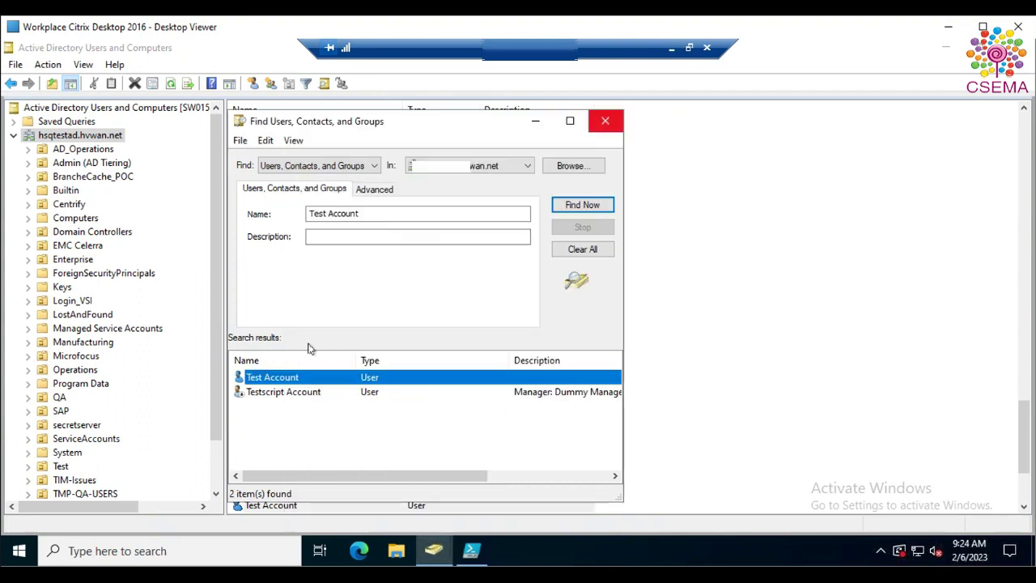
{"action": "right_click", "coordinate": [276, 379]}
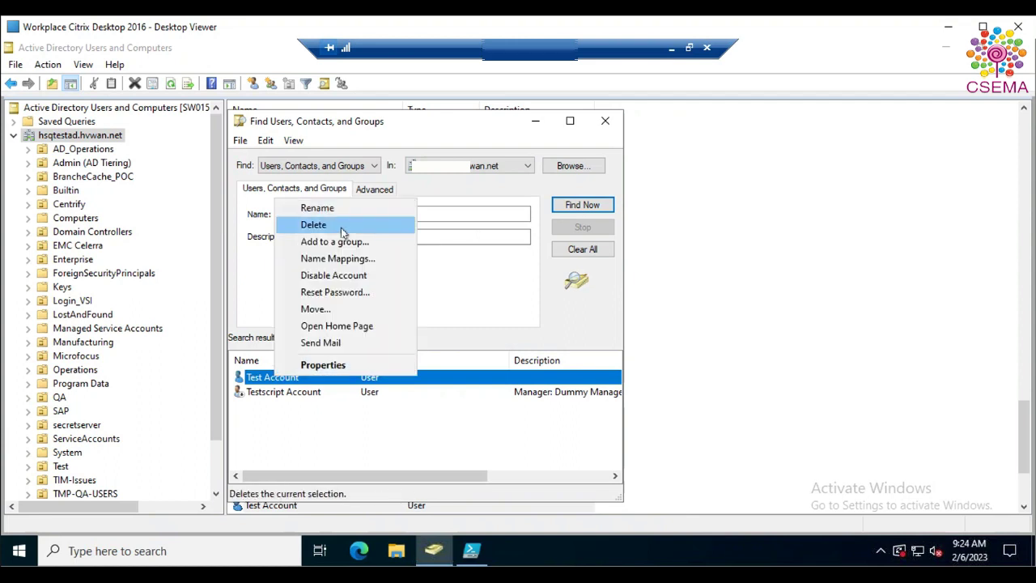
{"action": "left_click", "coordinate": [341, 231]}
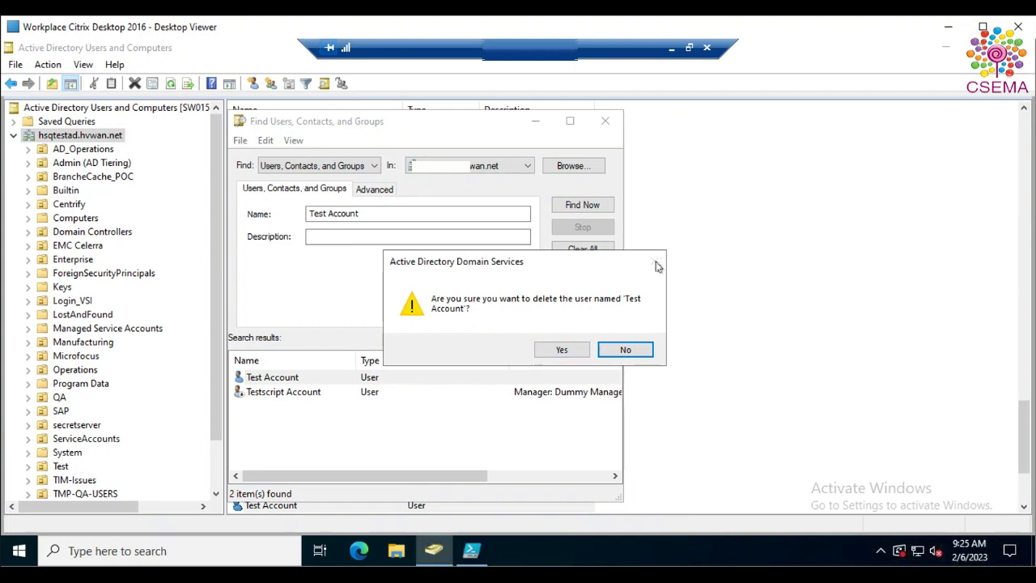
{"action": "left_click", "coordinate": [625, 351]}
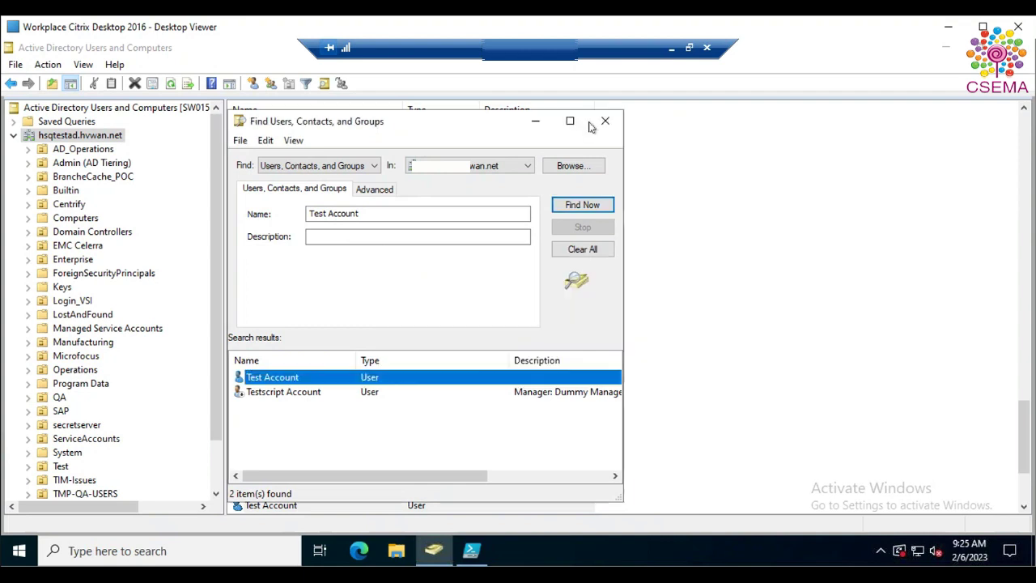
{"action": "left_click", "coordinate": [604, 122]}
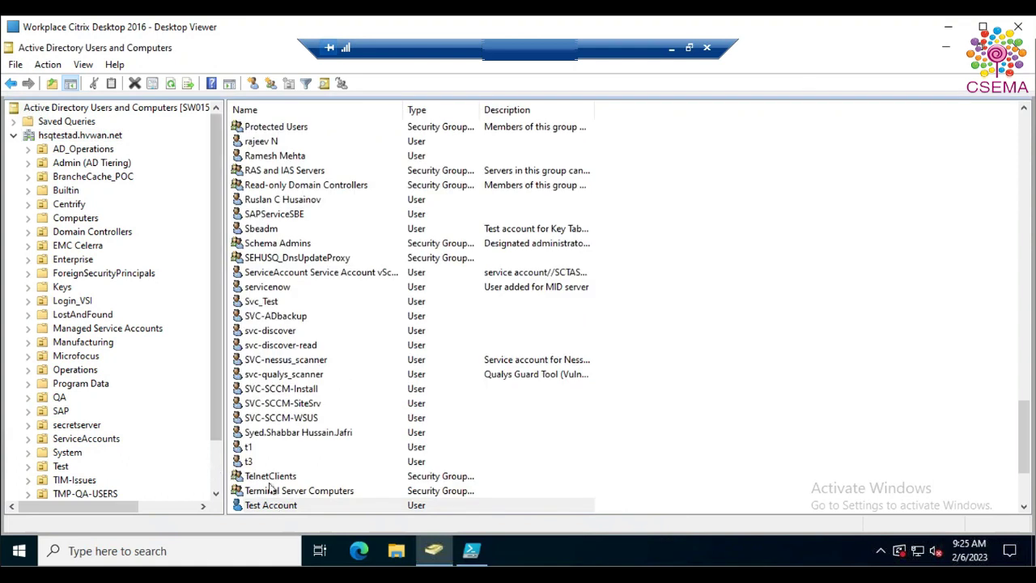
{"action": "left_click", "coordinate": [216, 469]}
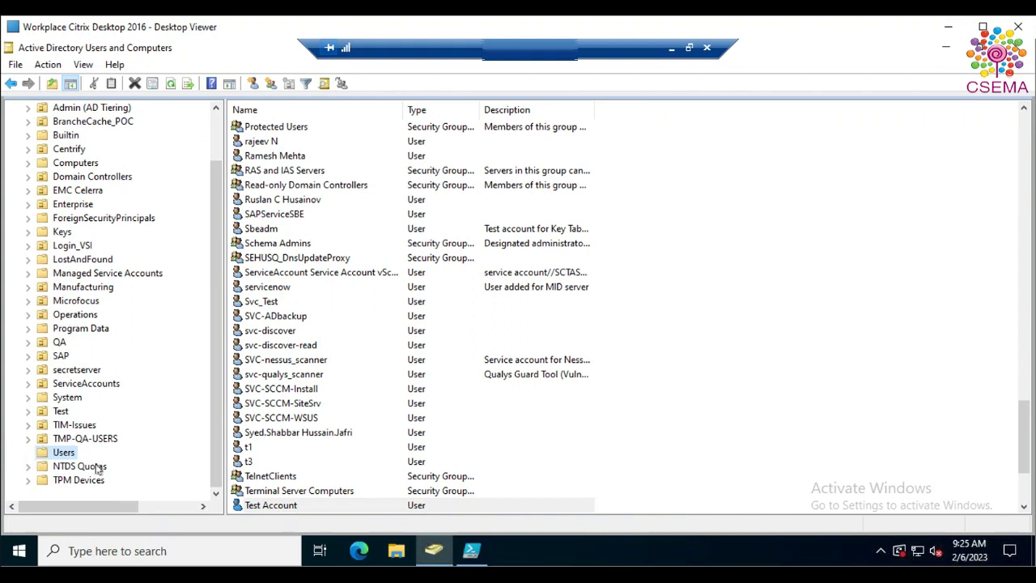
{"action": "double_click", "coordinate": [293, 507]}
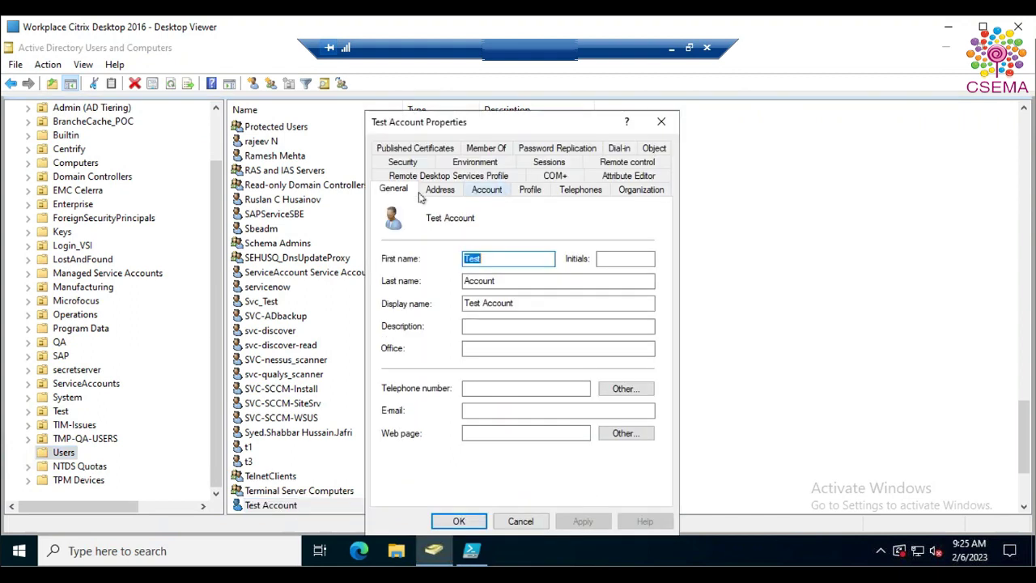
{"action": "left_click_drag", "start_coordinate": [454, 120], "coordinate": [376, 98]}
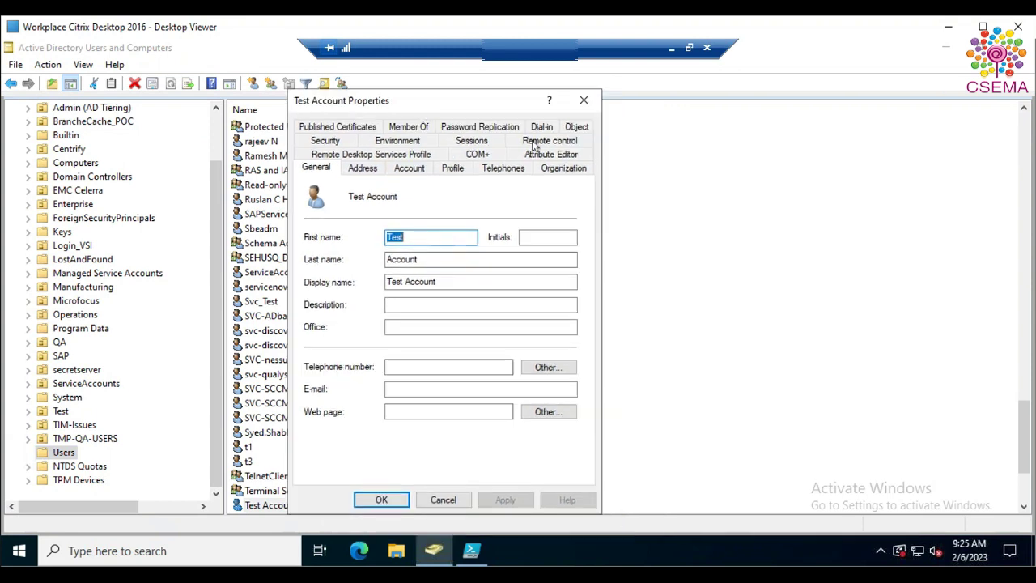
{"action": "left_click", "coordinate": [557, 155]}
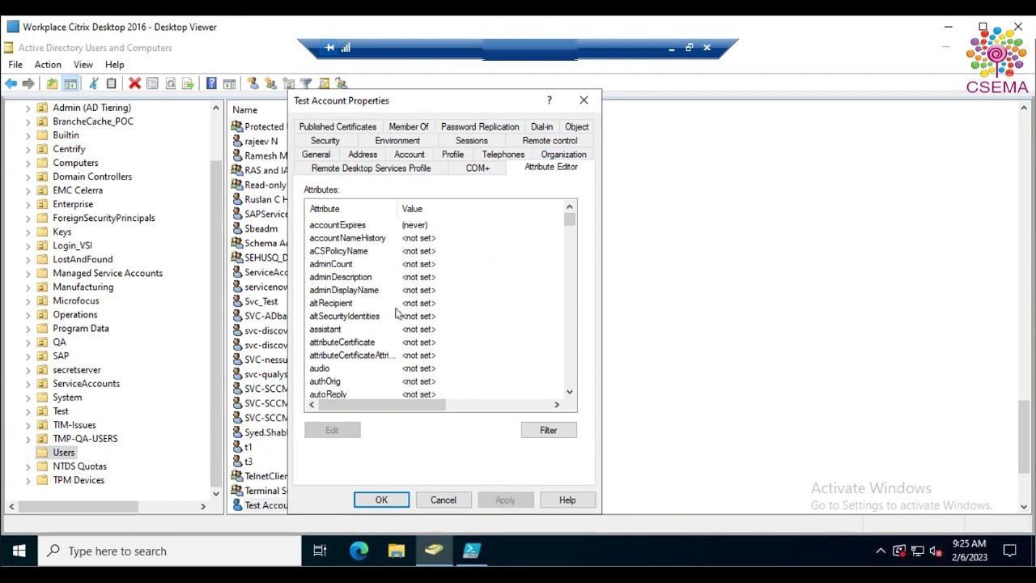
{"action": "mouse_move", "coordinate": [566, 229]}
{"action": "left_mouse_down"}
{"action": "mouse_move", "coordinate": [567, 387]}
{"action": "mouse_move", "coordinate": [567, 209]}
{"action": "left_mouse_up"}
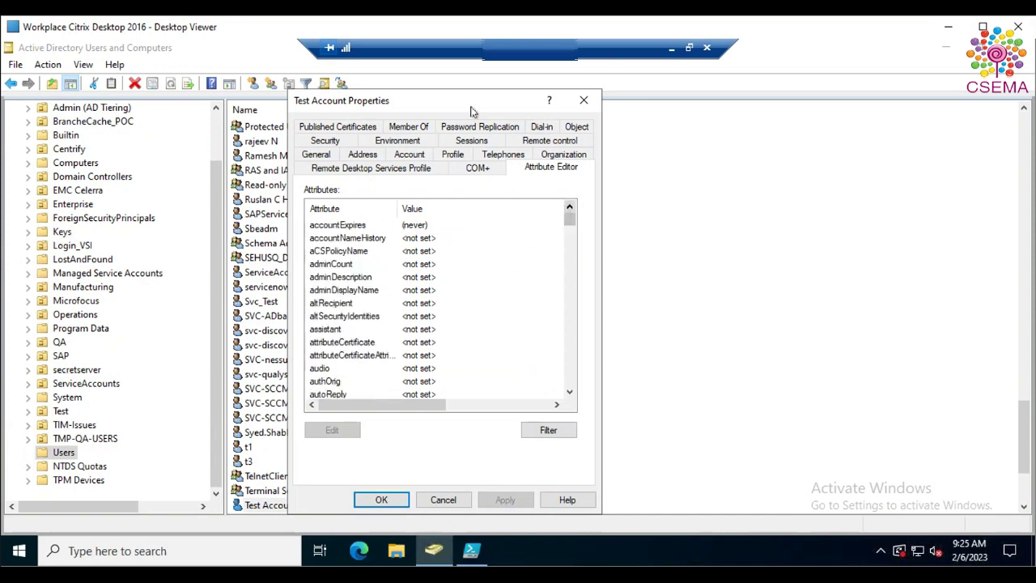
{"action": "left_click", "coordinate": [330, 158]}
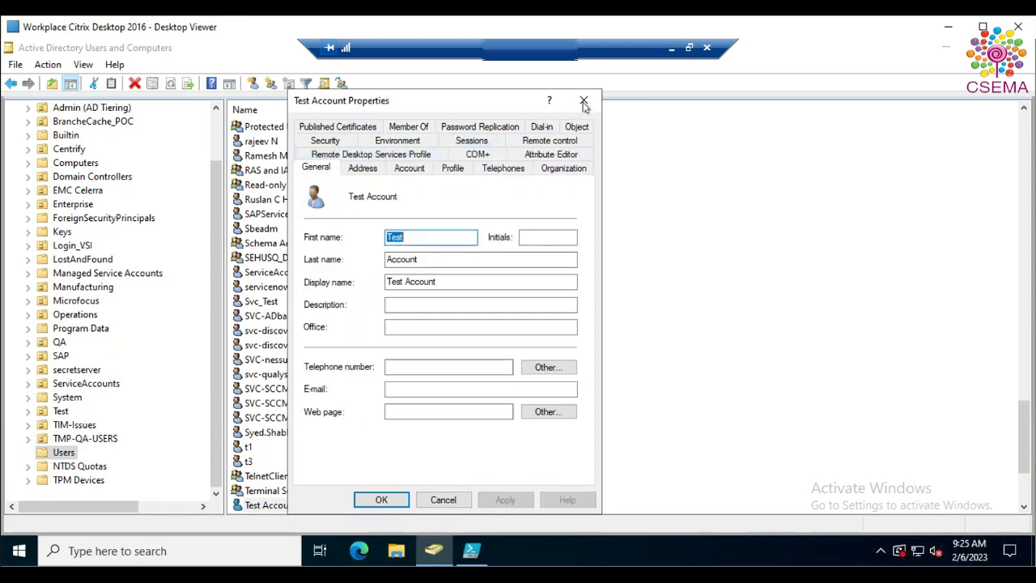
{"action": "left_click", "coordinate": [381, 500]}
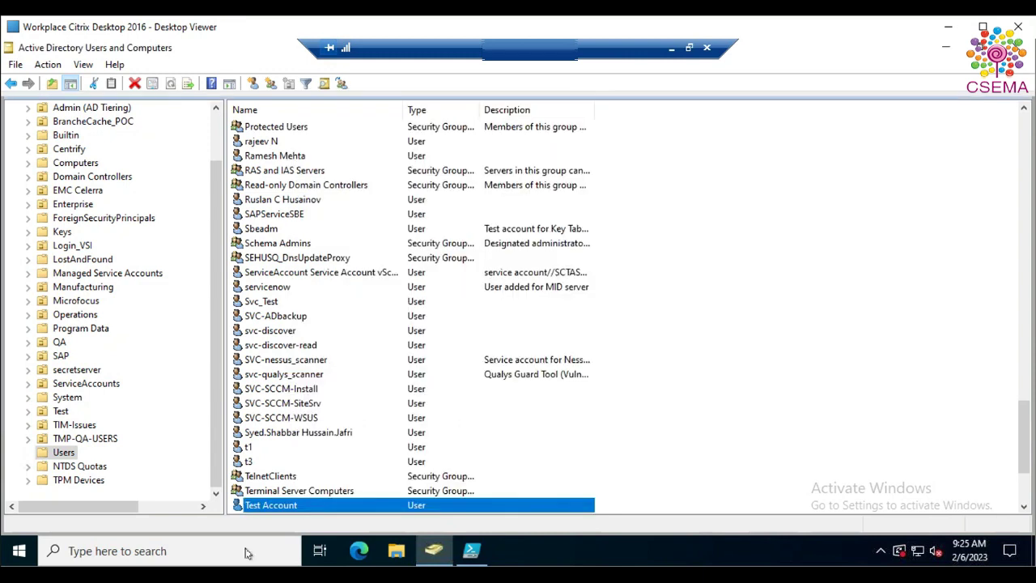
Begin deleting Test Account from the Users list but answer No to keep it
{"action": "right_click", "coordinate": [315, 510]}
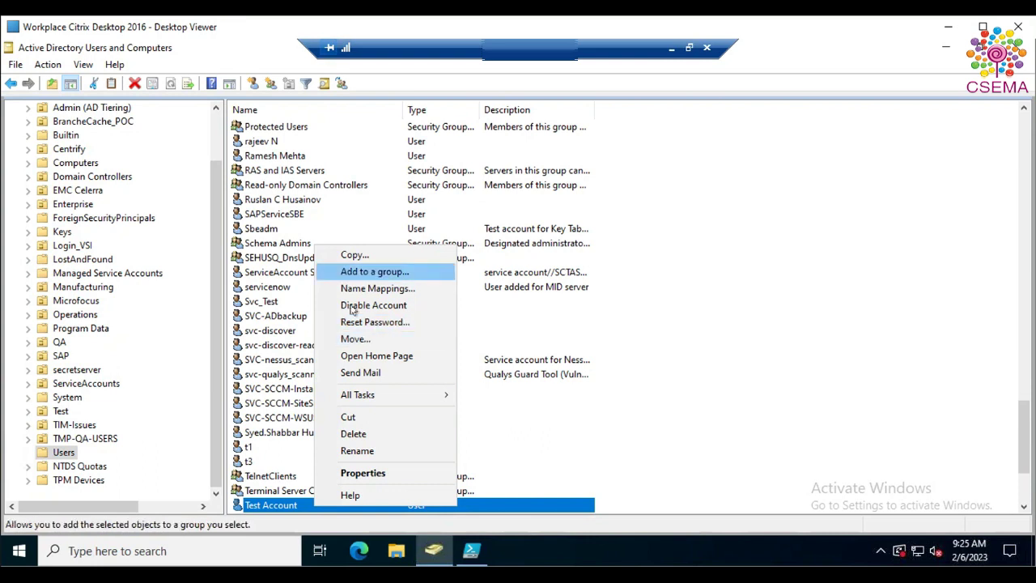
{"action": "left_click", "coordinate": [374, 437]}
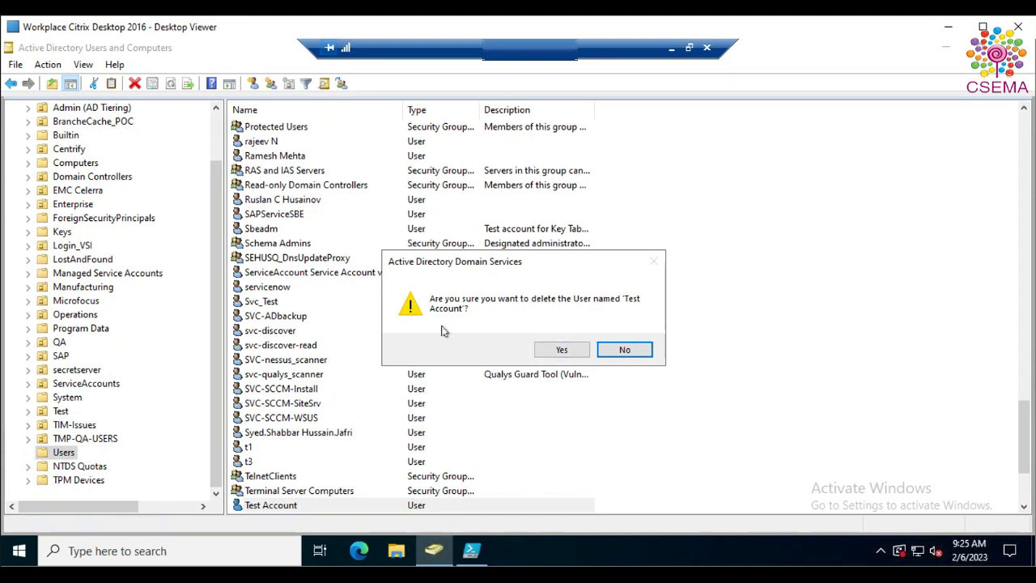
{"action": "left_click", "coordinate": [624, 350]}
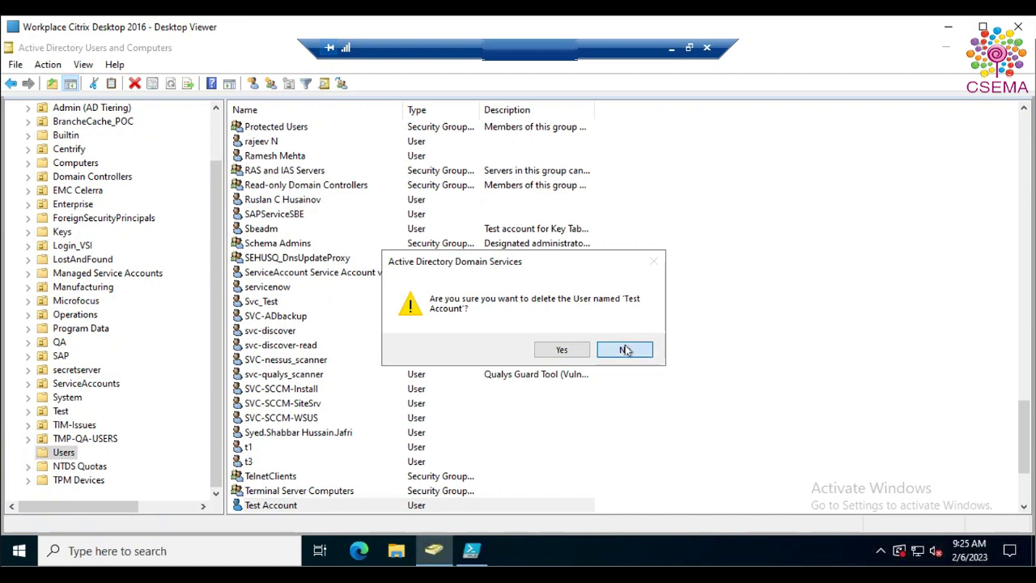
Reopen Test Account's properties to check its logon names, then switch to PowerShell ISE
{"action": "double_click", "coordinate": [294, 507]}
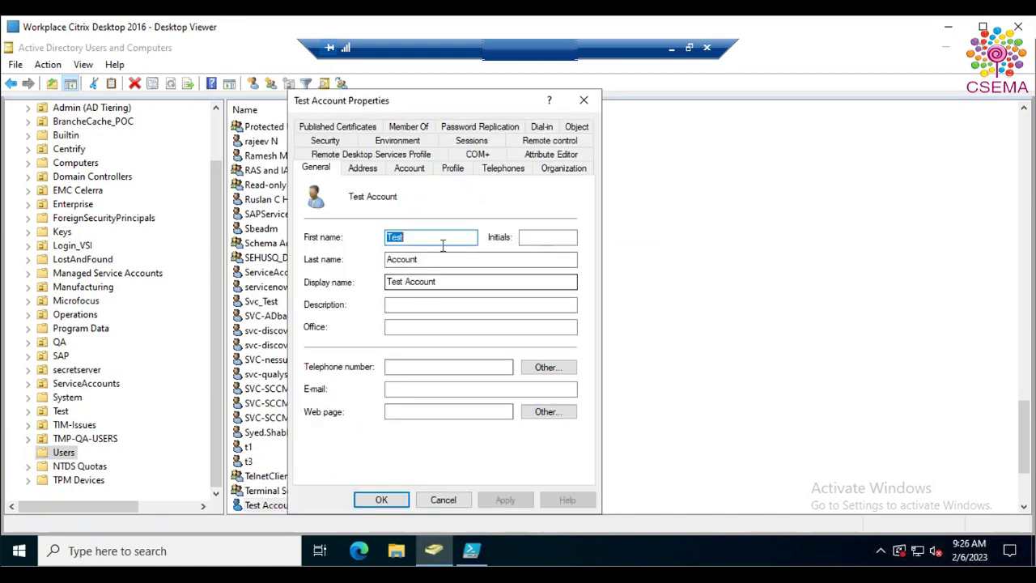
{"action": "left_click", "coordinate": [409, 168]}
{"action": "key", "text": "ctrl+c"}
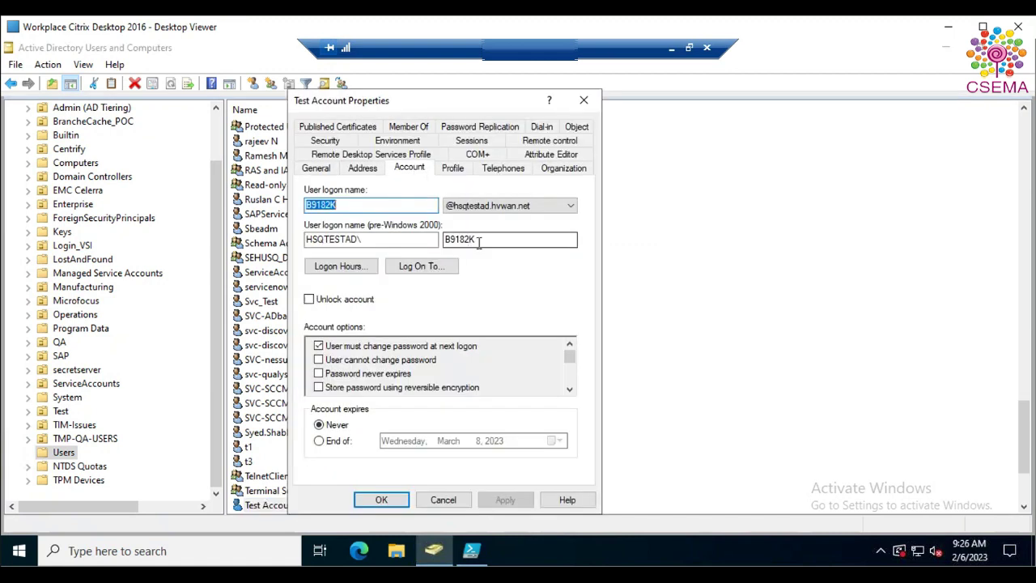
{"action": "key", "text": "Tab"}
{"action": "key", "text": "Tab"}
{"action": "key", "text": "Tab"}
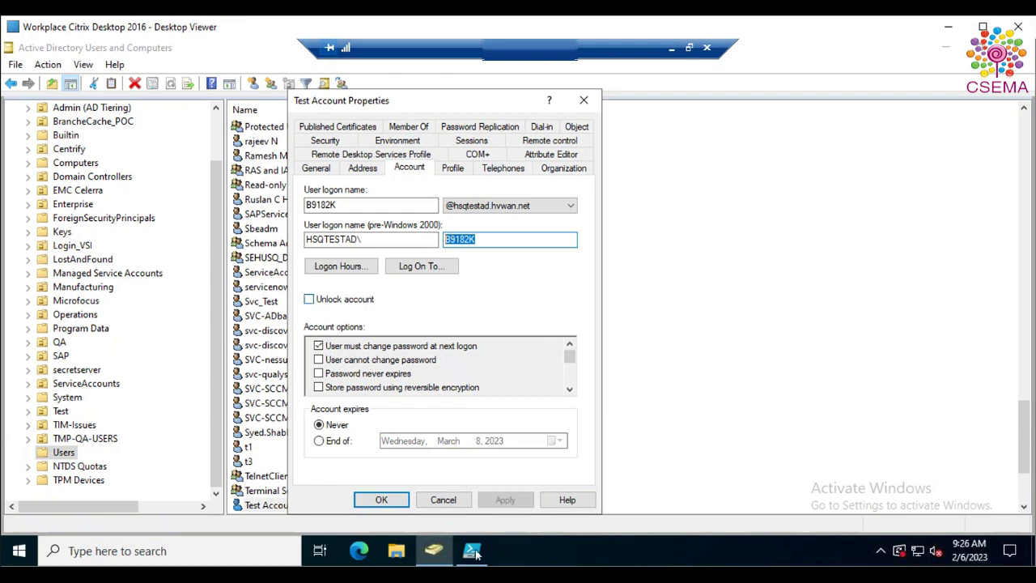
{"action": "key", "text": "alt+Tab"}
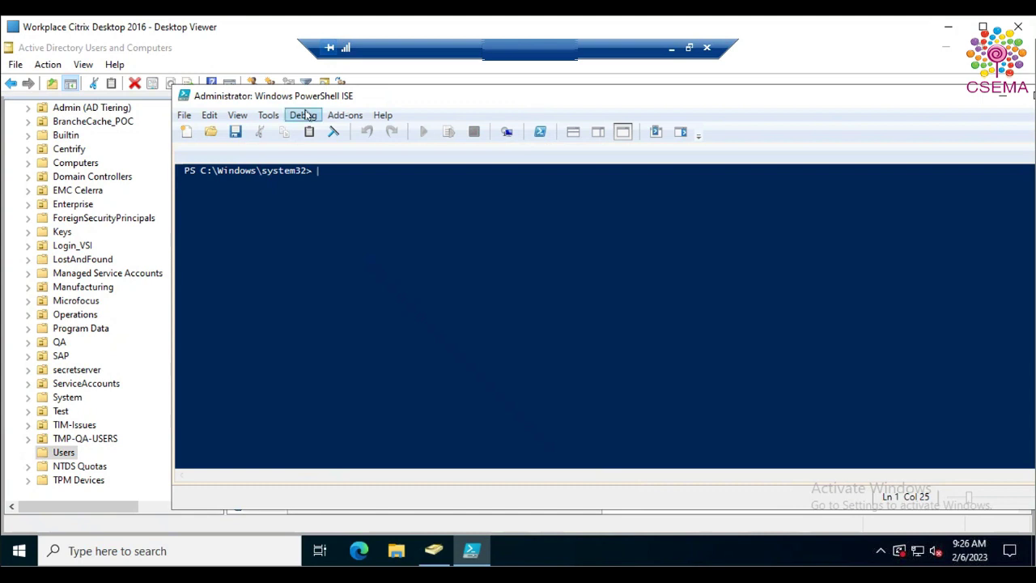
Maximize ISE and run Get-ADUser -Identity with the test user's logon id
{"action": "double_click", "coordinate": [384, 96]}
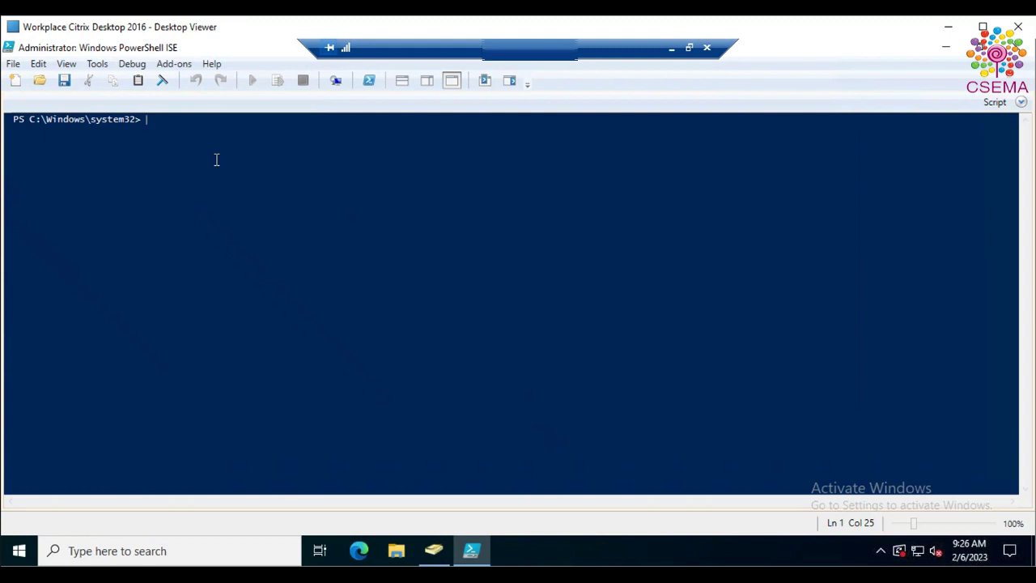
{"action": "type", "text": "Get-"}
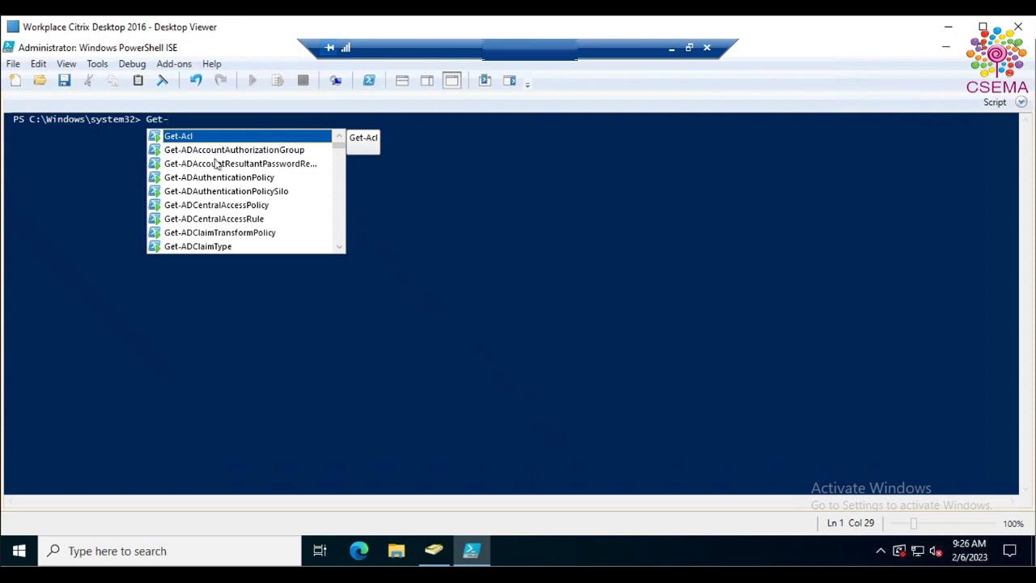
{"action": "type", "text": "adus"}
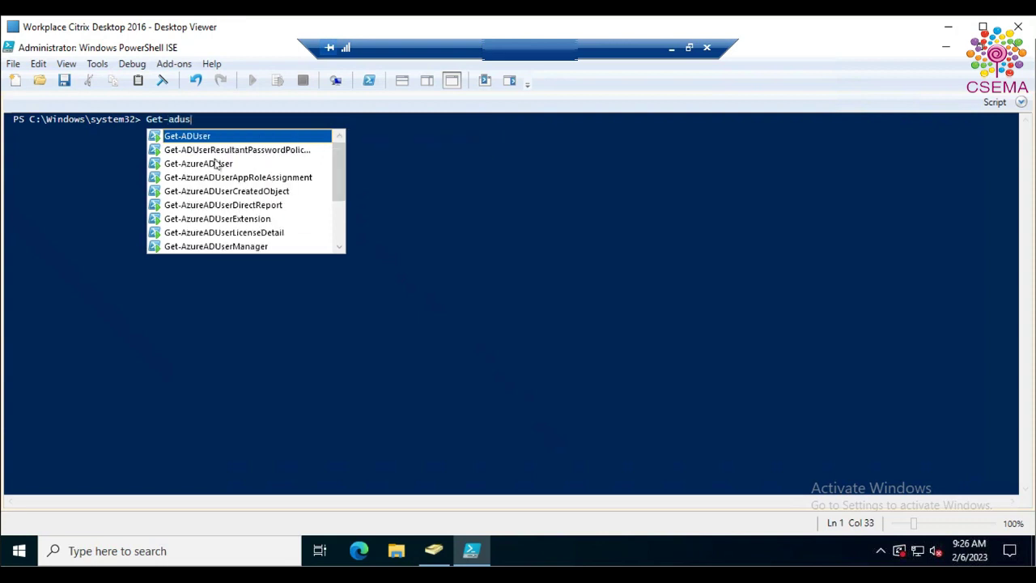
{"action": "key", "text": "Tab"}
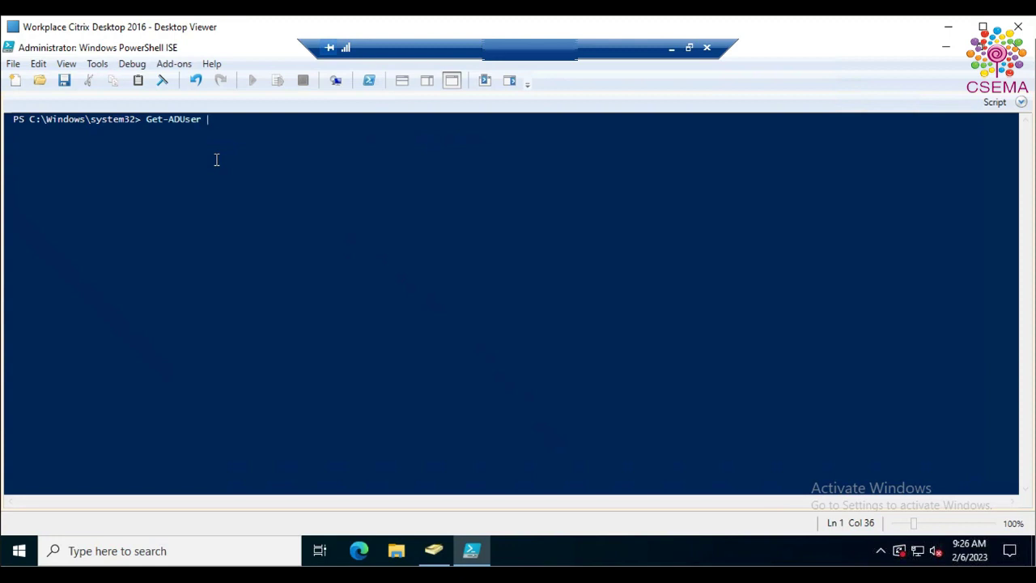
{"action": "type", "text": "-id"}
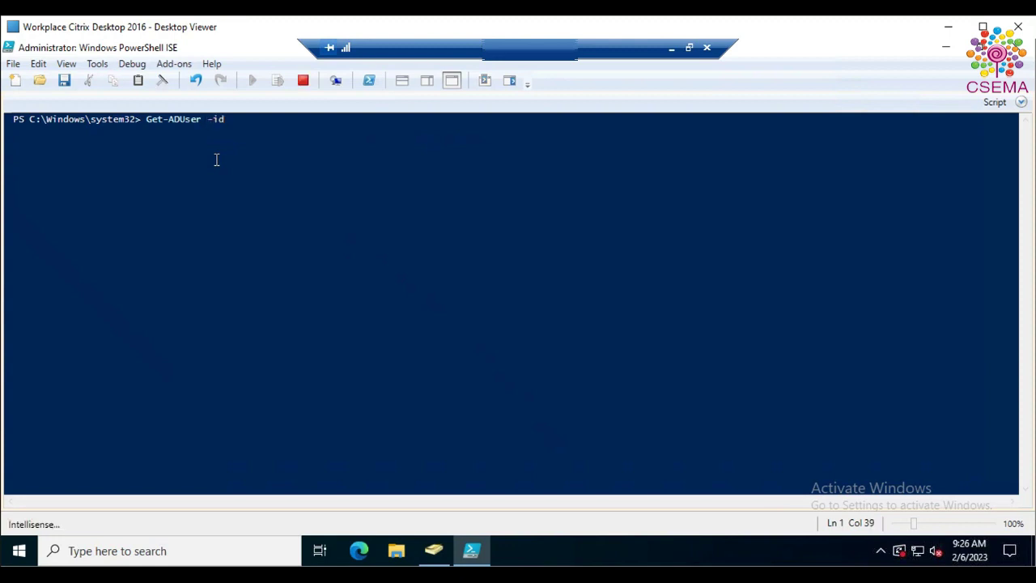
{"action": "key", "text": "Tab"}
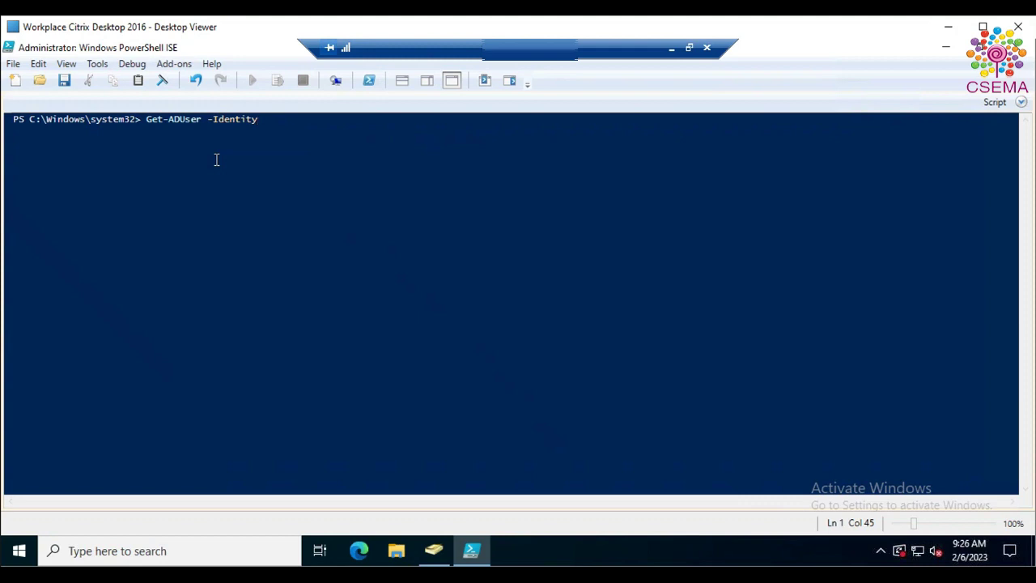
{"action": "key", "text": "ctrl+v"}
{"action": "key", "text": "Return"}
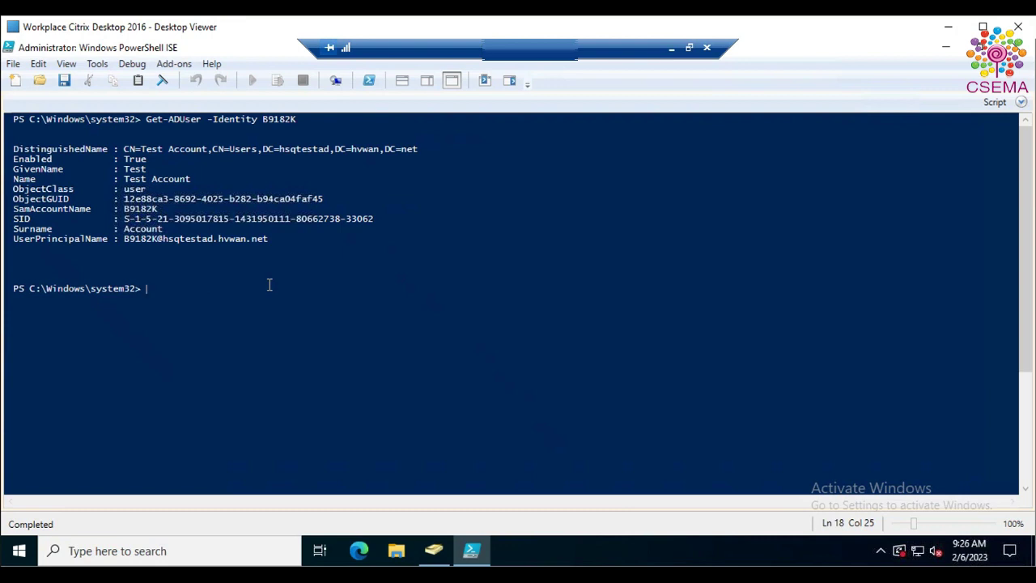
Run Set-ADUser -Identity <test user id> -Manager with the admin account as manager
{"action": "type", "text": "Set-ADUser "}
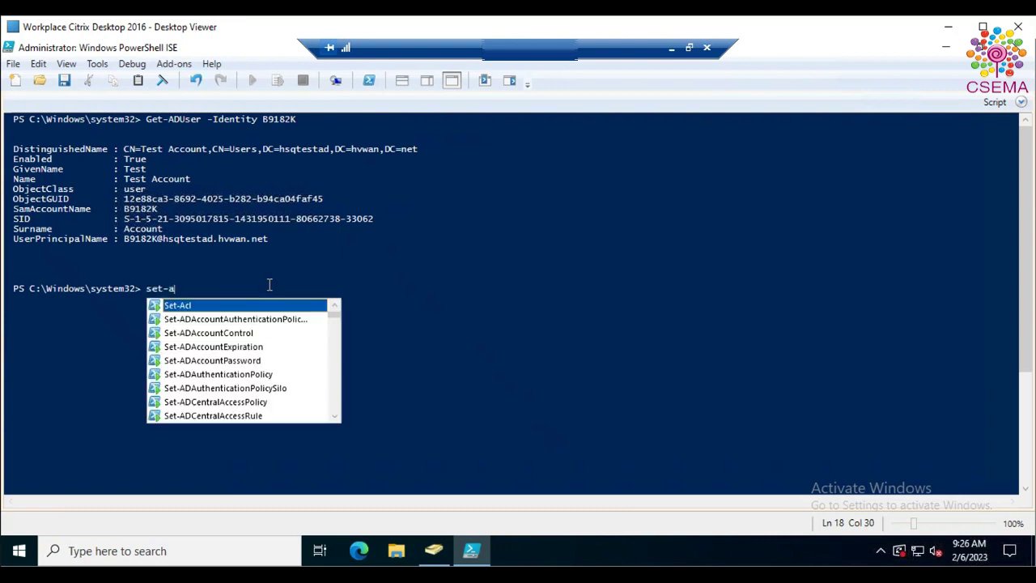
{"action": "type", "text": "-Identi"}
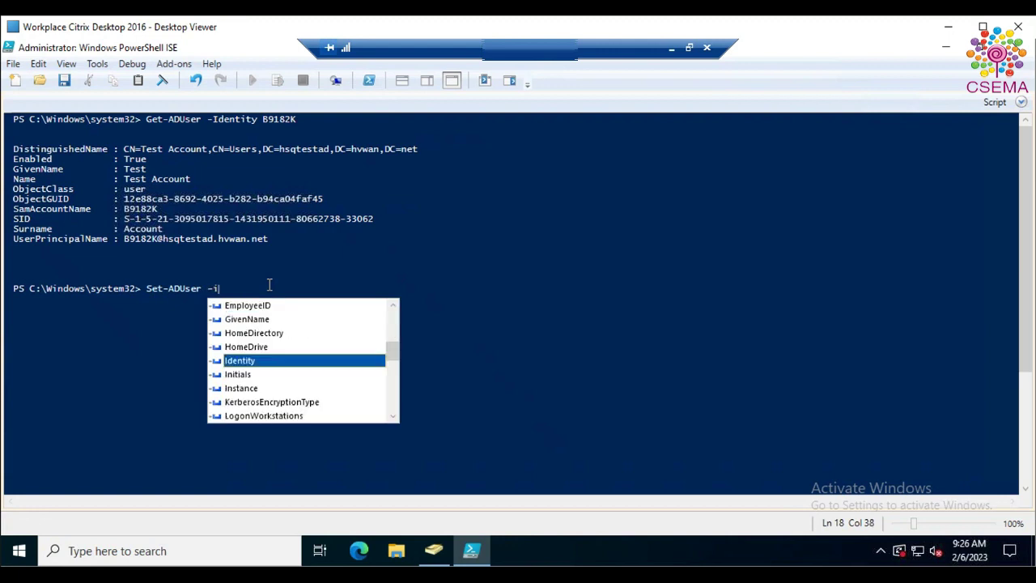
{"action": "key", "text": "Tab"}
{"action": "key", "text": "ctrl+v"}
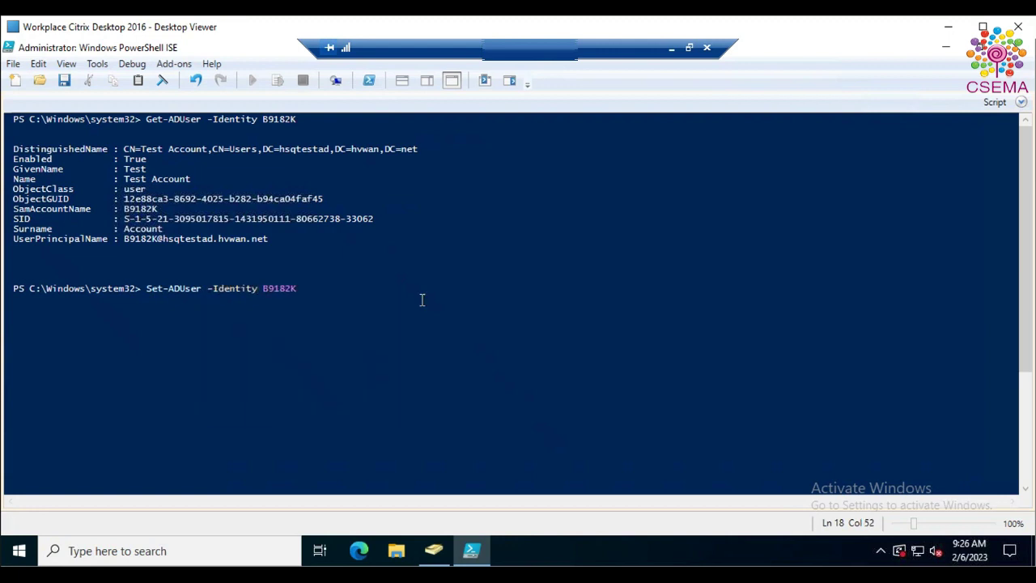
{"action": "type", "text": "-p"}
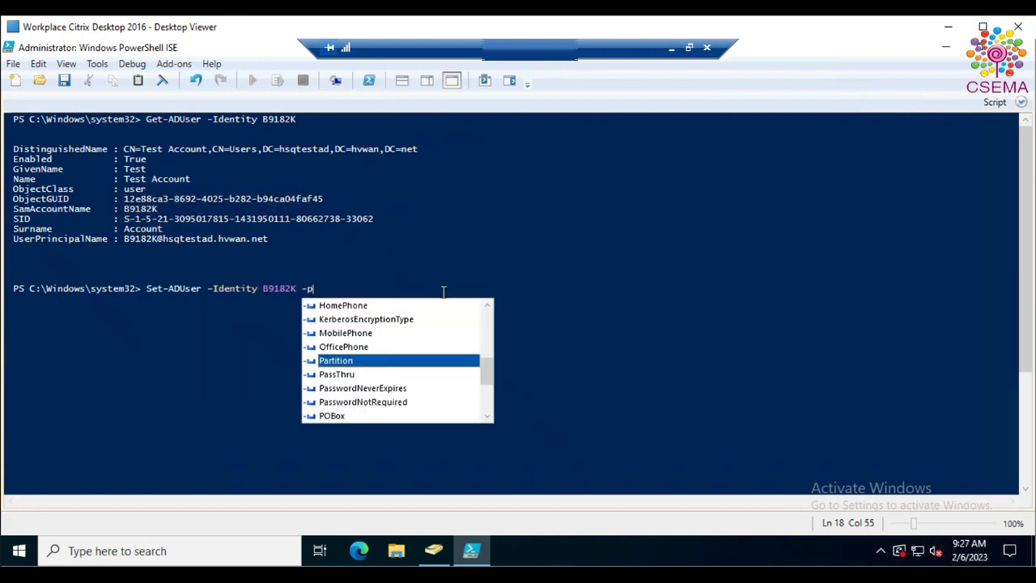
{"action": "key", "text": "BackSpace"}
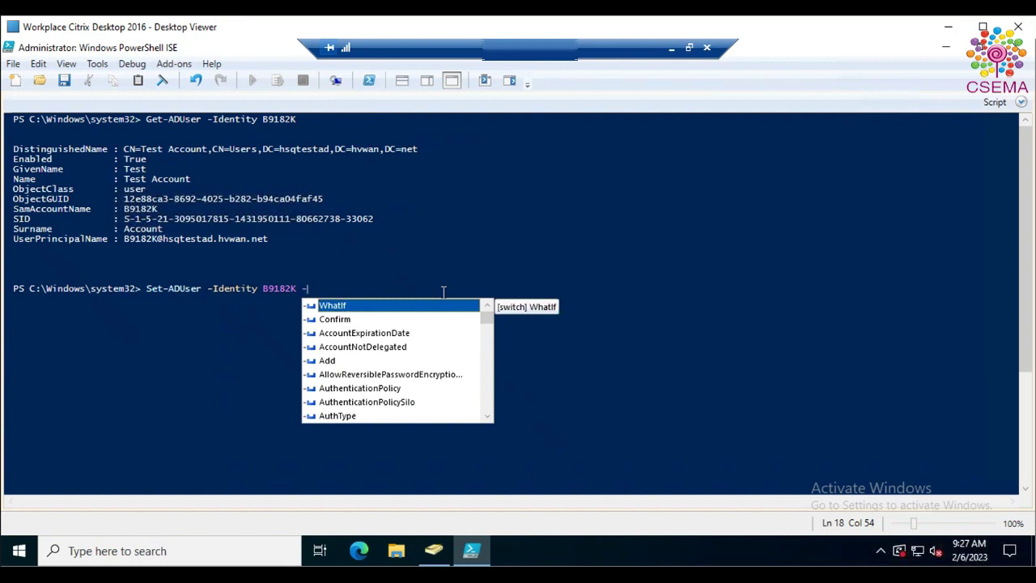
{"action": "type", "text": "man"}
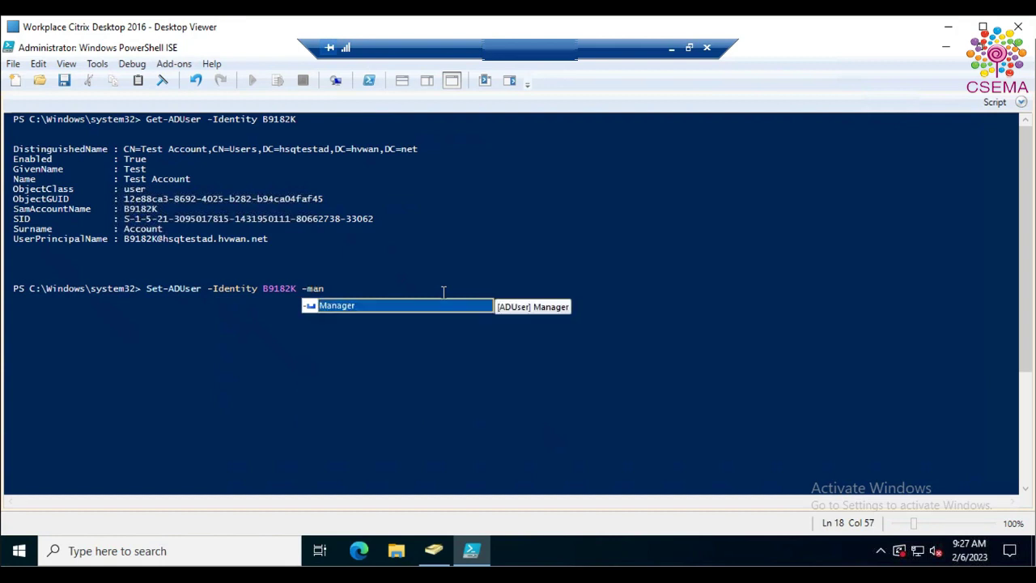
{"action": "key", "text": "Tab"}
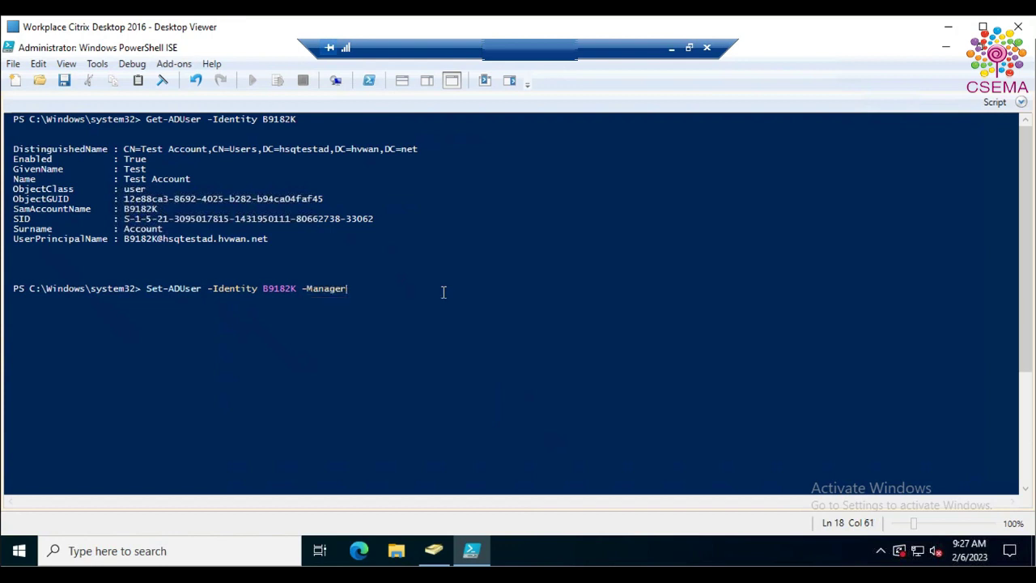
{"action": "type", "text": "adminh917215"}
{"action": "key", "text": "Return"}
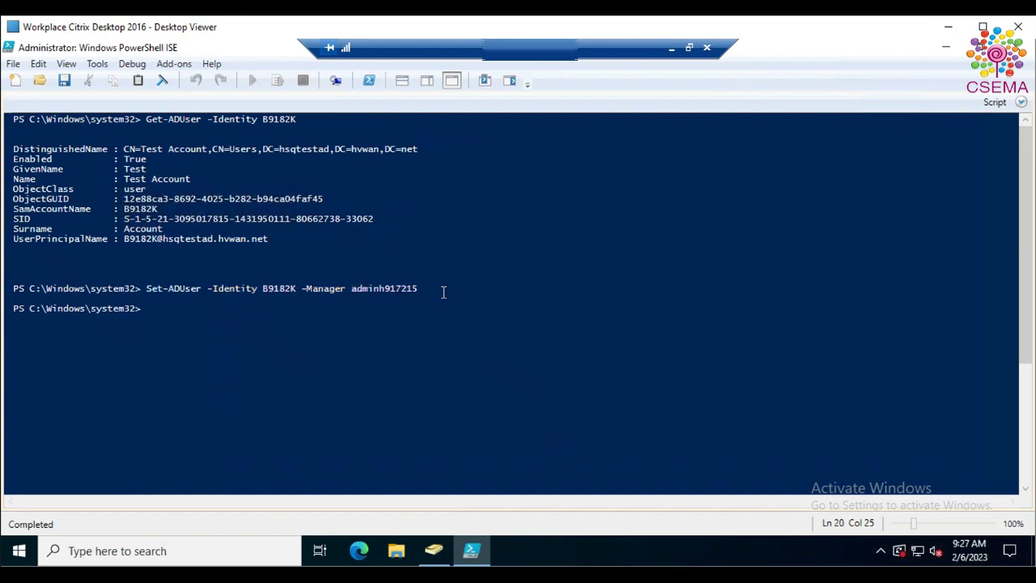
{"action": "key", "text": "Up"}
{"action": "key", "text": "Up"}
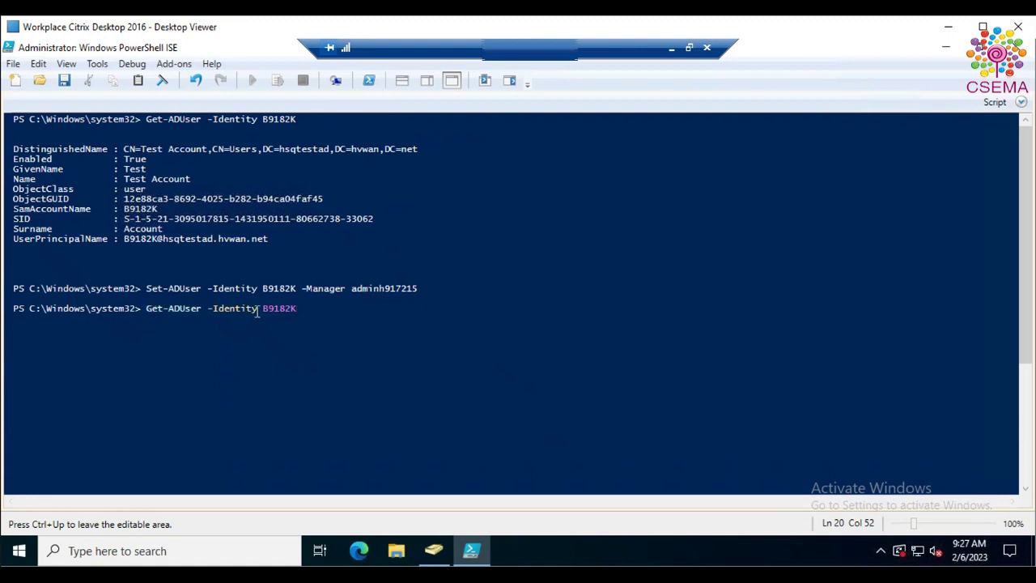
Rerun the Test Account Get-ADUser query with -Properties * to list every property
{"action": "type", "text": "-"}
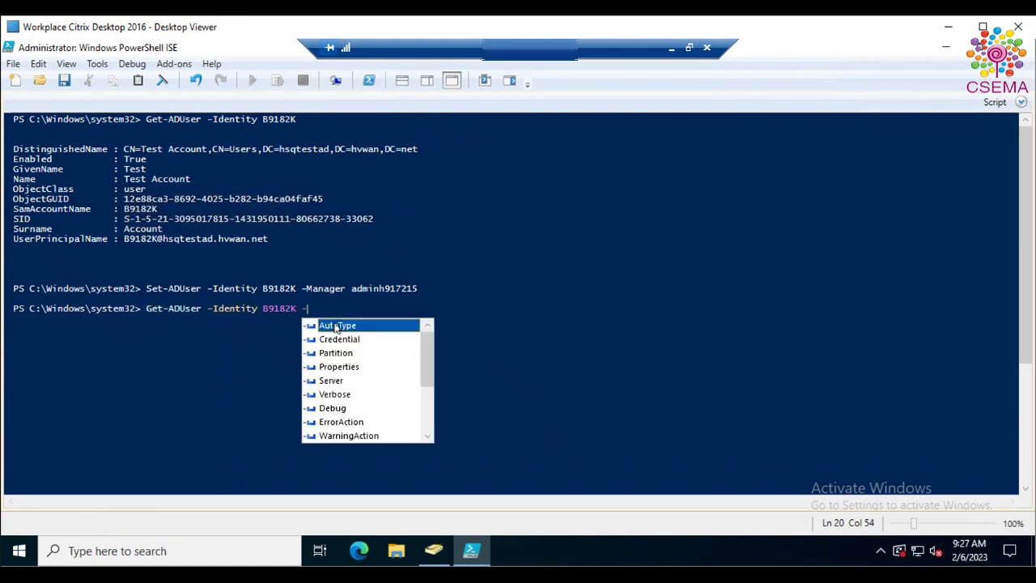
{"action": "type", "text": "pr"}
{"action": "key", "text": "Tab"}
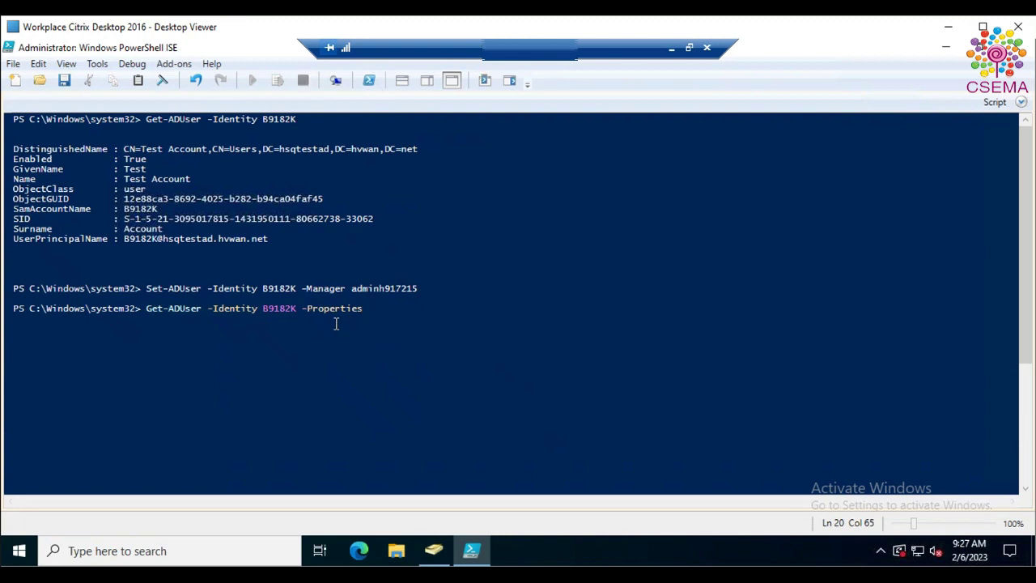
{"action": "type", "text": "*"}
{"action": "key", "text": "Return"}
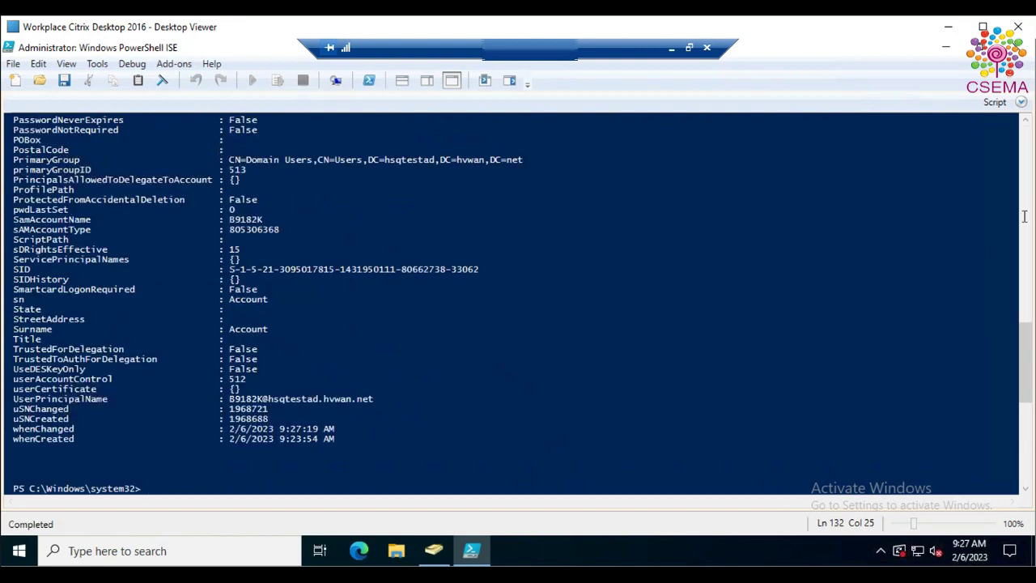
Scroll through the output and highlight the Manager line showing the admin account
{"action": "left_click_drag", "start_coordinate": [1026, 348], "coordinate": [1023, 301]}
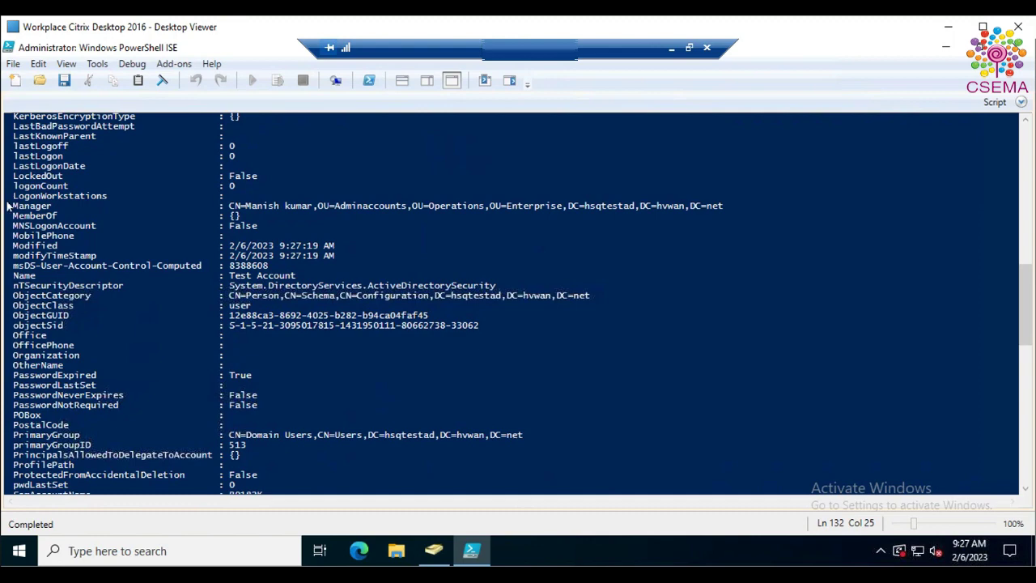
{"action": "left_click_drag", "start_coordinate": [49, 212], "coordinate": [347, 213]}
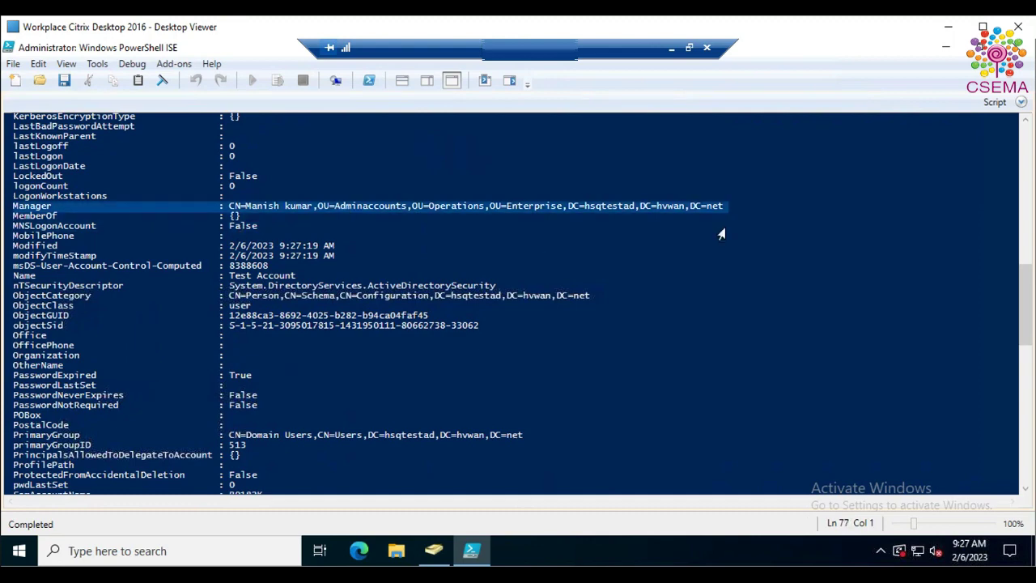
{"action": "left_click", "coordinate": [1027, 366]}
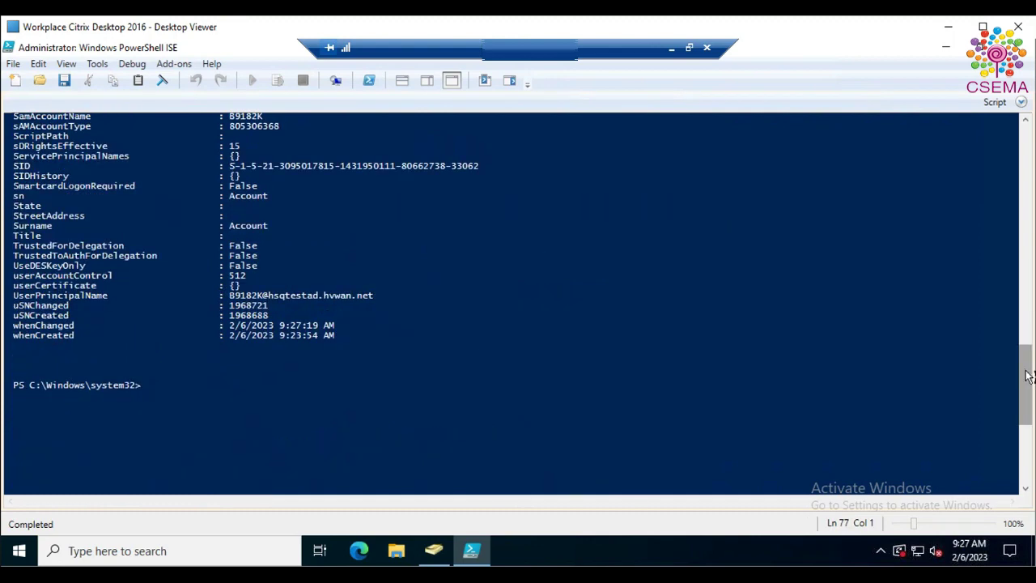
{"action": "scroll", "coordinate": [1025, 356], "scroll_direction": "up", "scroll_amount": 12}
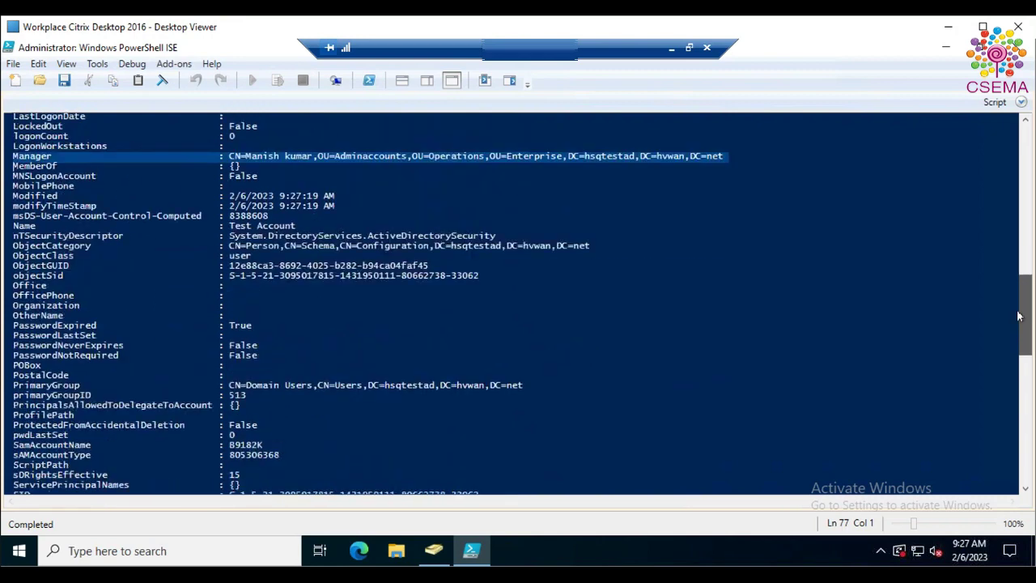
{"action": "scroll", "coordinate": [1022, 344], "scroll_direction": "down", "scroll_amount": 2}
{"action": "scroll", "coordinate": [1020, 344], "scroll_direction": "down", "scroll_amount": 5}
{"action": "scroll", "coordinate": [515, 345], "scroll_direction": "down", "scroll_amount": 4}
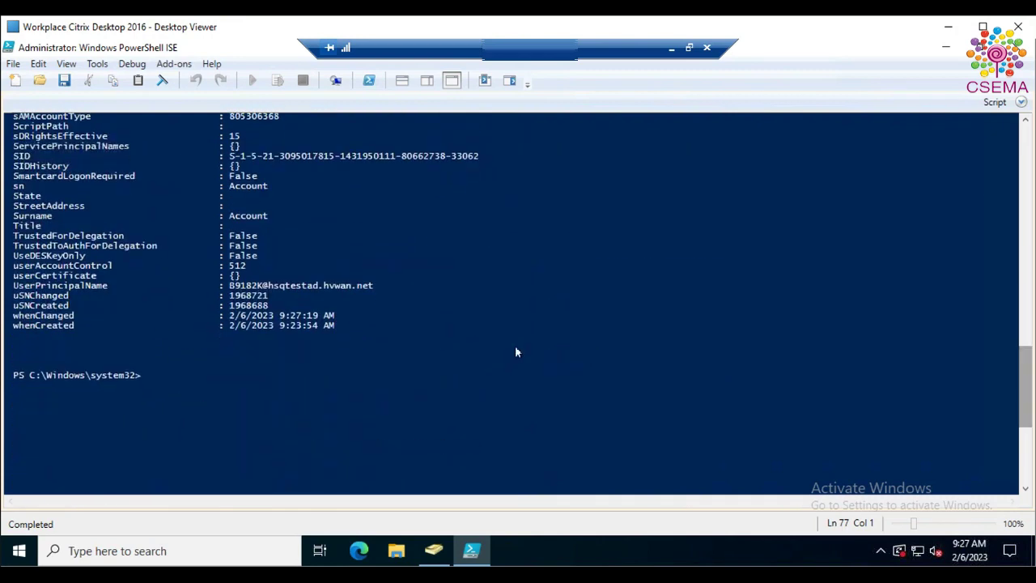
Pipe the full-properties query to FL Manager, showing only the Manager field, then recall it
{"action": "left_click", "coordinate": [299, 391]}
{"action": "type", "text": "get"}
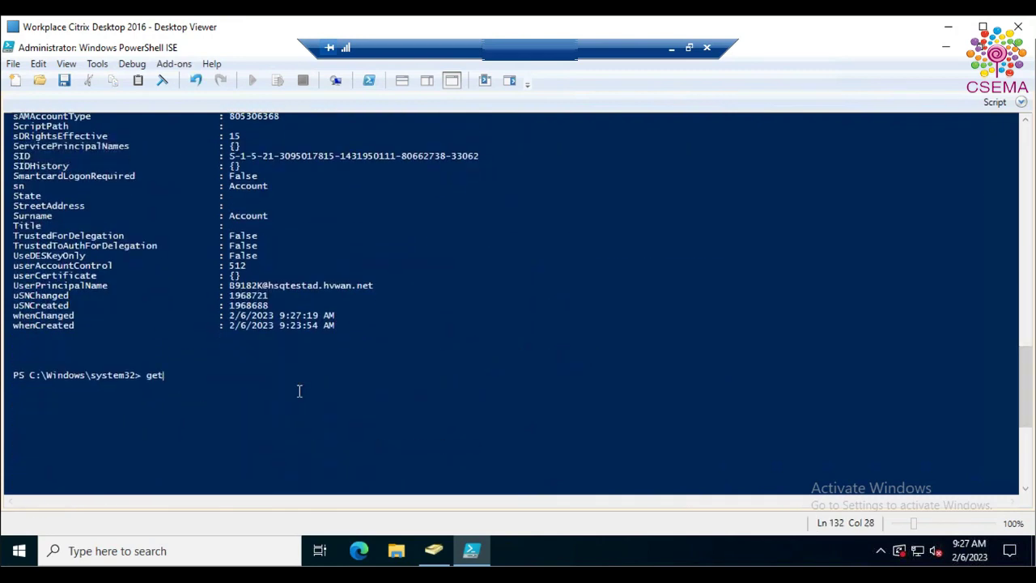
{"action": "key", "text": "BackSpace"}
{"action": "key", "text": "BackSpace"}
{"action": "key", "text": "BackSpace"}
{"action": "key", "text": "Up"}
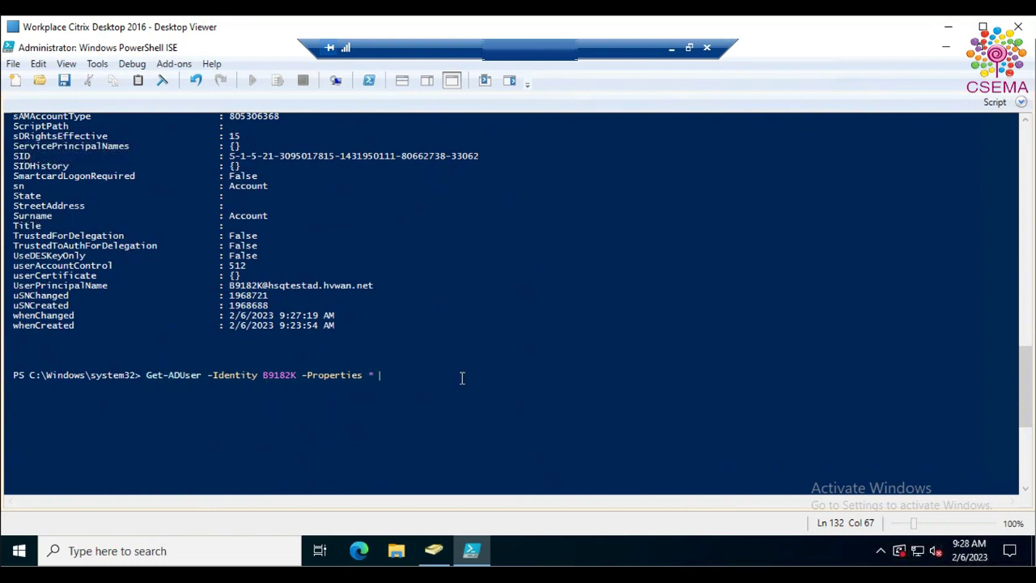
{"action": "type", "text": "| Fl"}
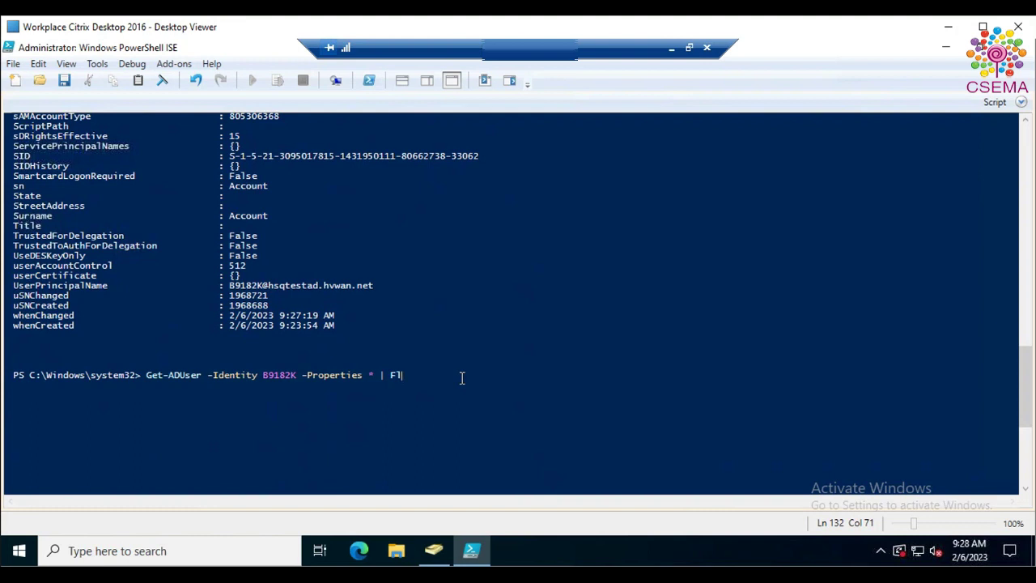
{"action": "key", "text": "BackSpace"}
{"action": "type", "text": "L Manager"}
{"action": "key", "text": "Return"}
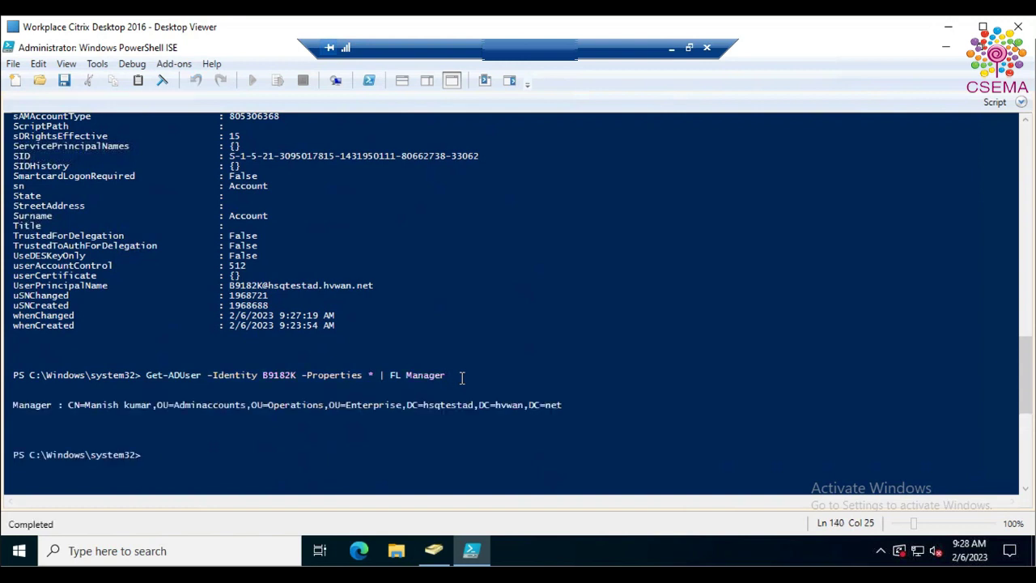
{"action": "key", "text": "Up"}
Change the property filter to FL *date* and run it, showing empty expiration and last-logon dates
{"action": "key", "text": "BackSpace"}
{"action": "key", "text": "BackSpace"}
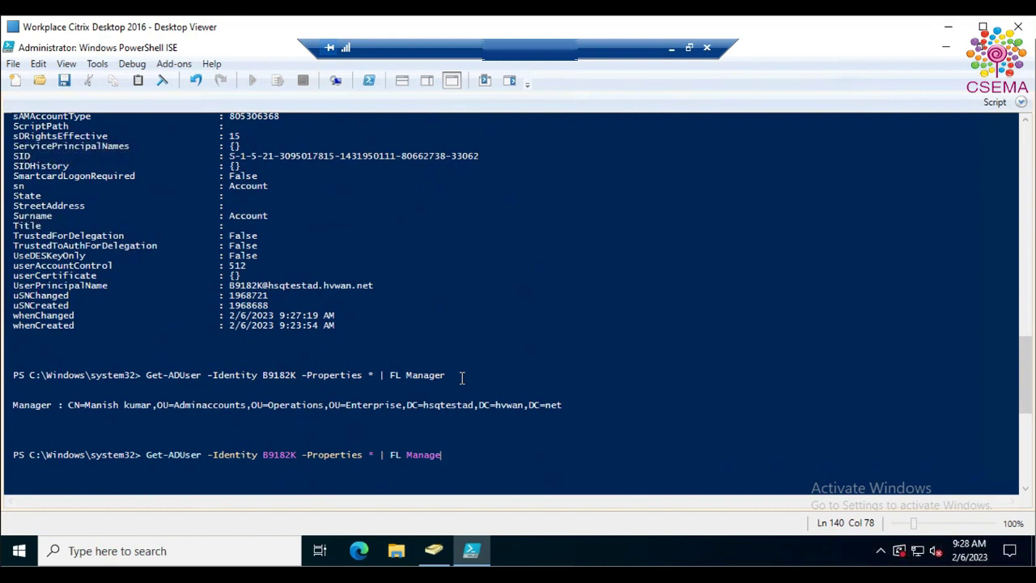
{"action": "key", "text": "BackSpace"}
{"action": "key", "text": "BackSpace"}
{"action": "key", "text": "BackSpace"}
{"action": "key", "text": "BackSpace"}
{"action": "key", "text": "BackSpace"}
{"action": "type", "text": "account"}
{"action": "key", "text": "BackSpace"}
{"action": "key", "text": "BackSpace"}
{"action": "key", "text": "BackSpace"}
{"action": "key", "text": "BackSpace"}
{"action": "key", "text": "BackSpace"}
{"action": "key", "text": "BackSpace"}
{"action": "key", "text": "BackSpace"}
{"action": "type", "text": "date*"}
{"action": "key", "text": "Left"}
{"action": "key", "text": "Left"}
{"action": "key", "text": "Left"}
{"action": "key", "text": "Left"}
{"action": "type", "text": "*"}
{"action": "key", "text": "Return"}
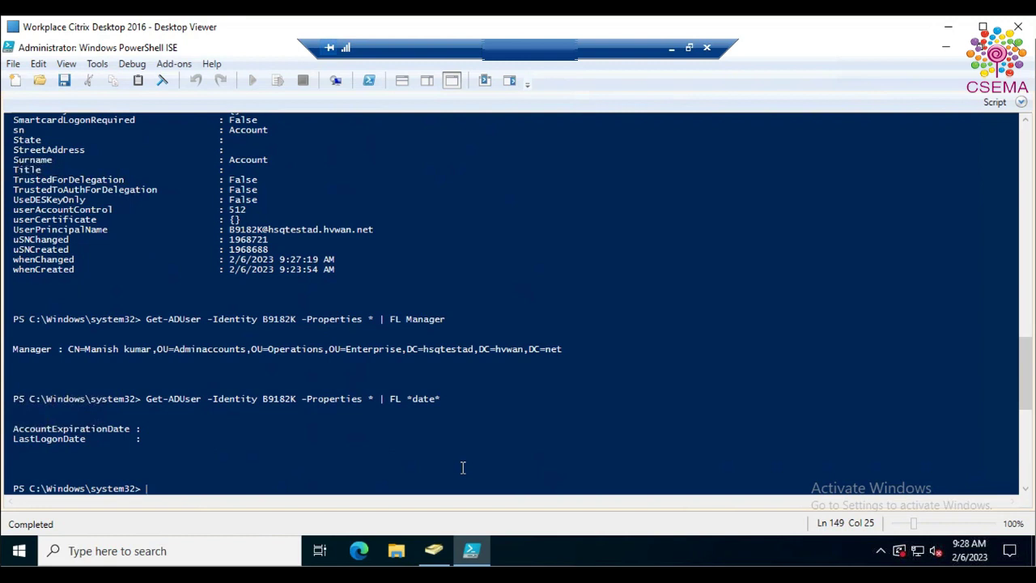
Change the filter to FL Man* and run it to show the Manager property
{"action": "key", "text": "Up"}
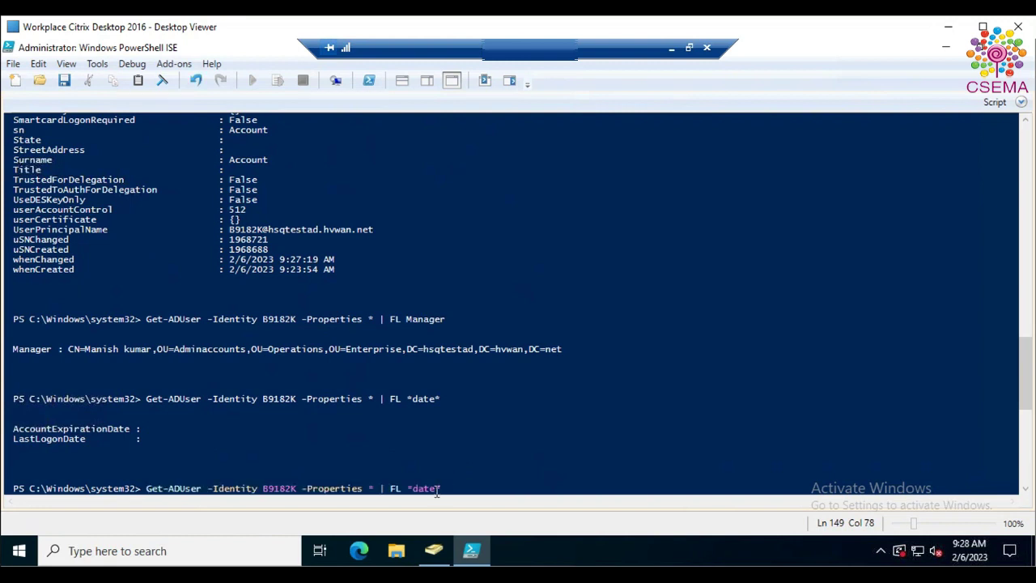
{"action": "key", "text": "Left"}
{"action": "key", "text": "BackSpace"}
{"action": "key", "text": "BackSpace"}
{"action": "key", "text": "BackSpace"}
{"action": "key", "text": "BackSpace"}
{"action": "type", "text": "Man"}
{"action": "key", "text": "Left"}
{"action": "key", "text": "Left"}
{"action": "key", "text": "Left"}
{"action": "key", "text": "BackSpace"}
{"action": "key", "text": "Return"}
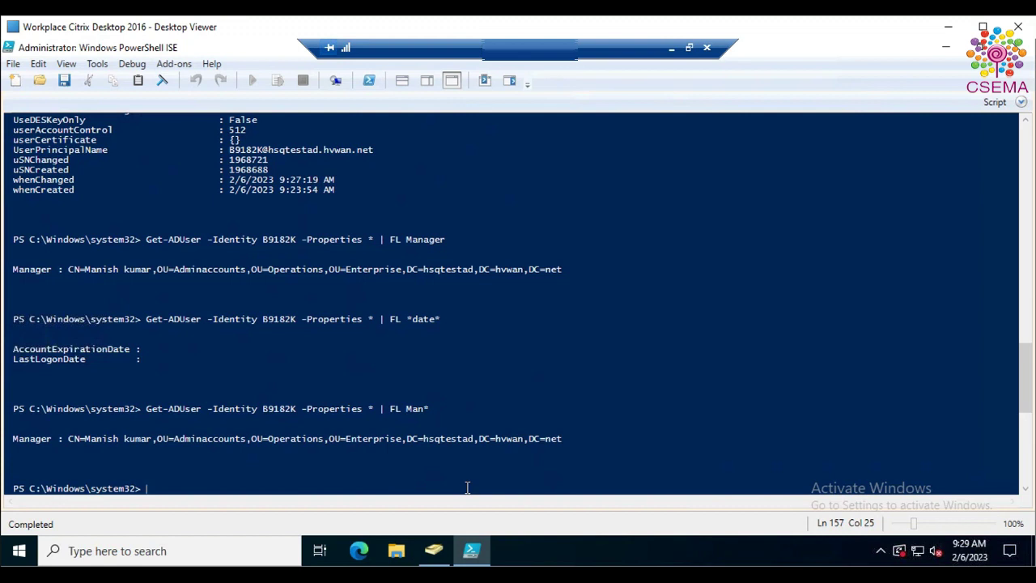
Run Disable-ADAccount with the test account's identity to disable it
{"action": "type", "text": "di-sa"}
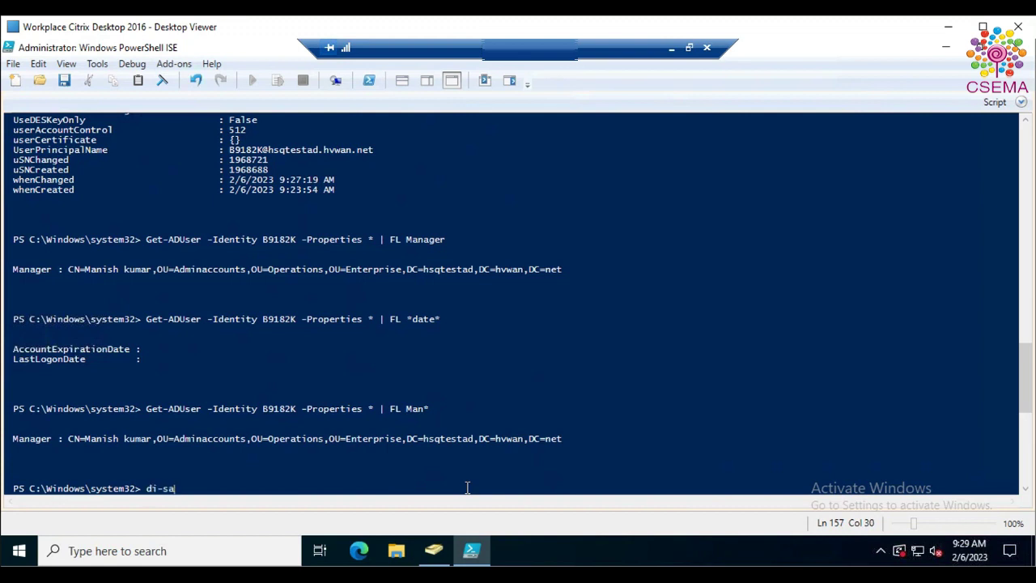
{"action": "key", "text": "BackSpace"}
{"action": "key", "text": "BackSpace"}
{"action": "key", "text": "BackSpace"}
{"action": "type", "text": "sable-ad"}
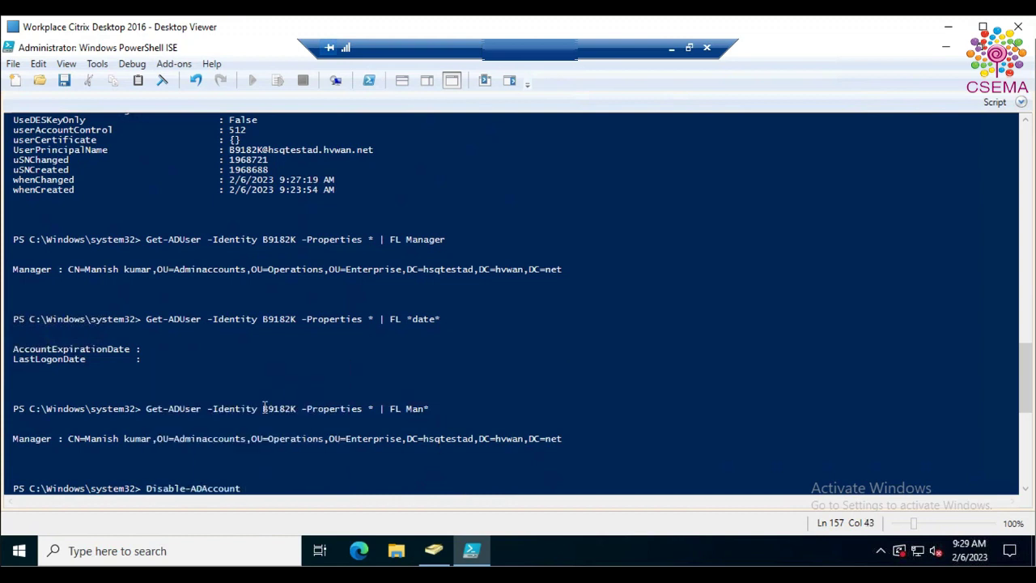
{"action": "left_click_drag", "start_coordinate": [263, 408], "coordinate": [276, 409]}
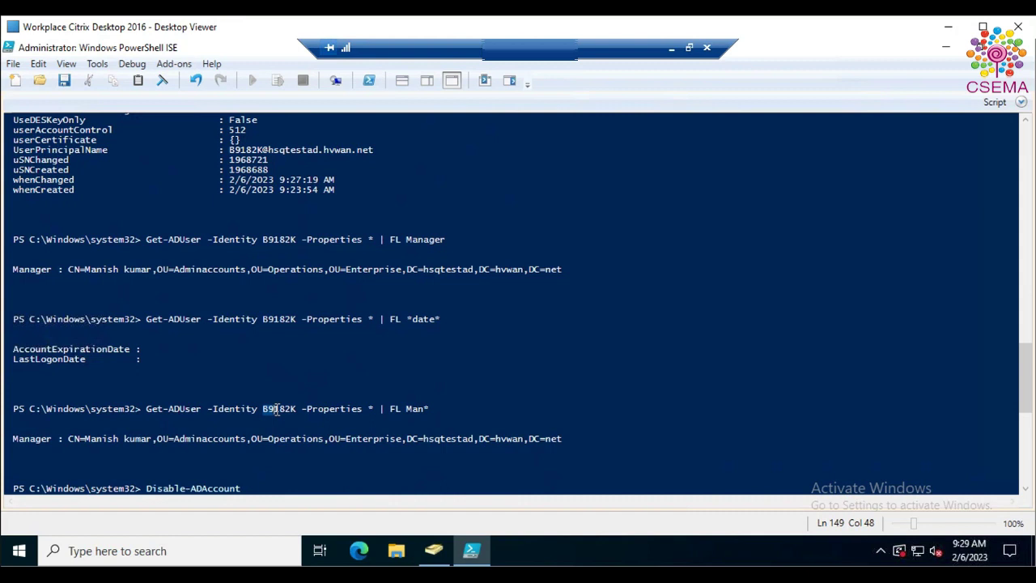
{"action": "left_click", "coordinate": [267, 479]}
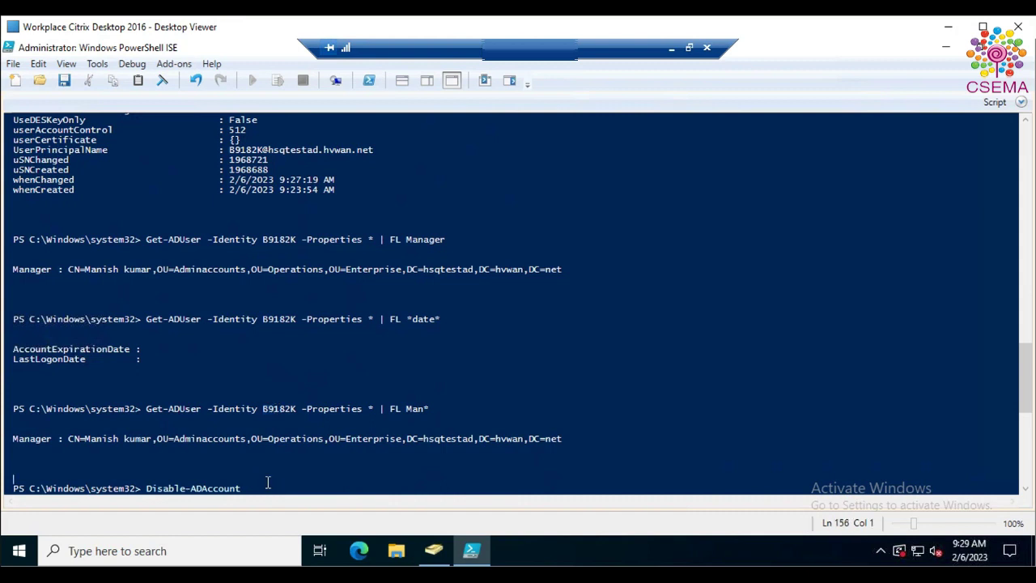
{"action": "left_click", "coordinate": [321, 492]}
{"action": "type", "text": "B9182K"}
{"action": "key", "text": "Return"}
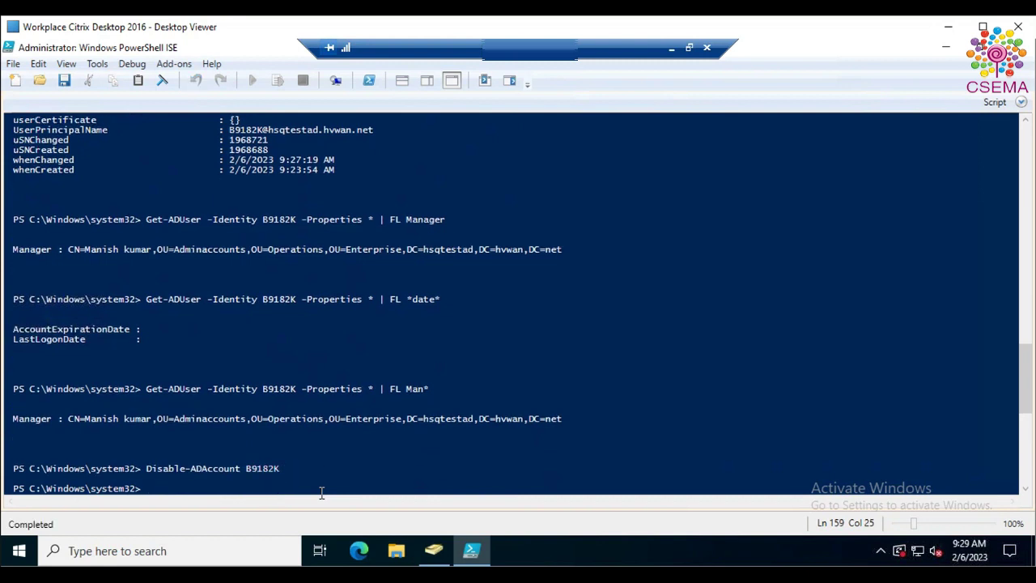
Refresh the ADUC Users list and select Test Account to check it shows as disabled
{"action": "left_click", "coordinate": [436, 552]}
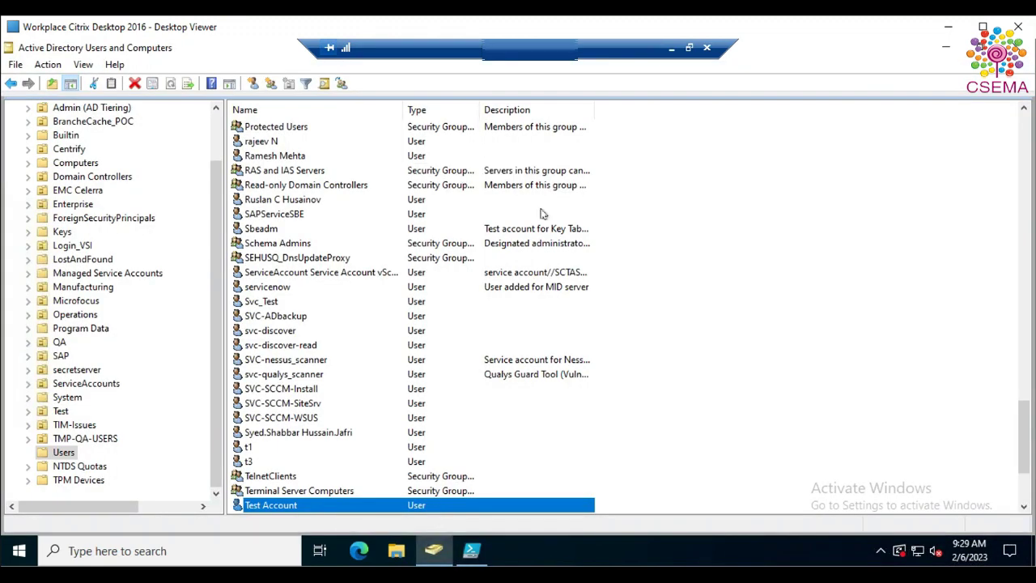
{"action": "right_click", "coordinate": [800, 254]}
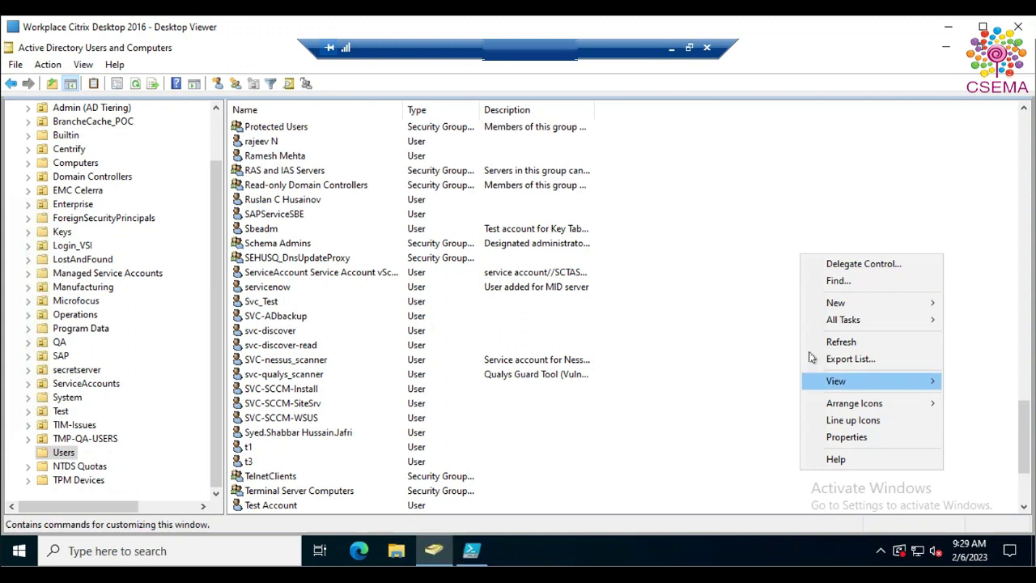
{"action": "left_click", "coordinate": [862, 343]}
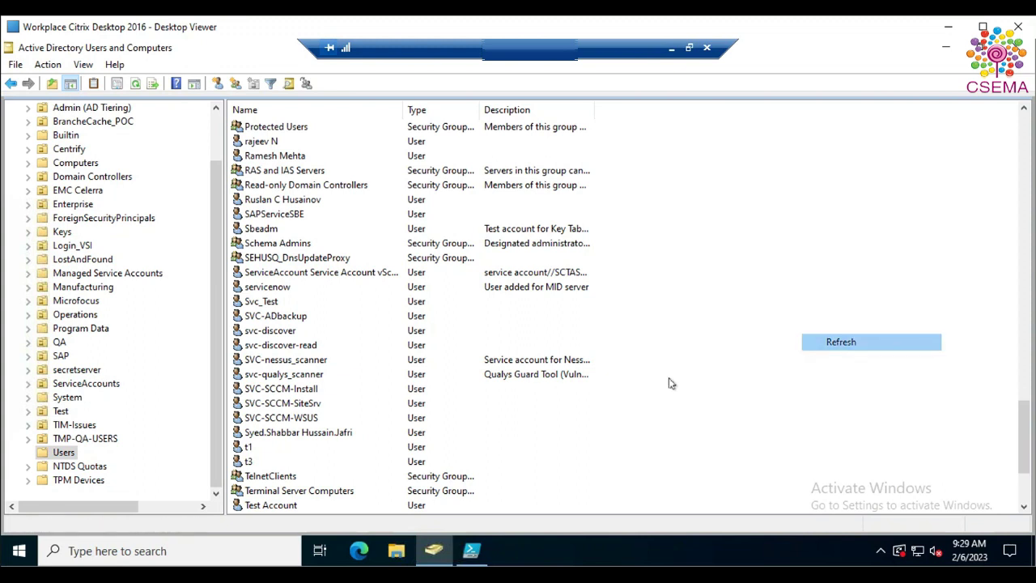
{"action": "left_click", "coordinate": [462, 418]}
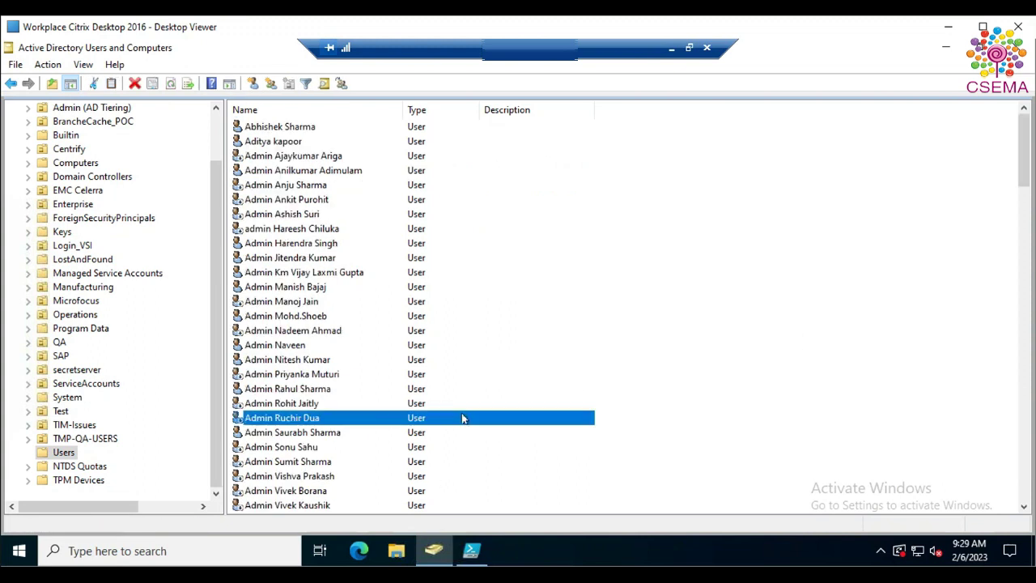
{"action": "key", "text": "End"}
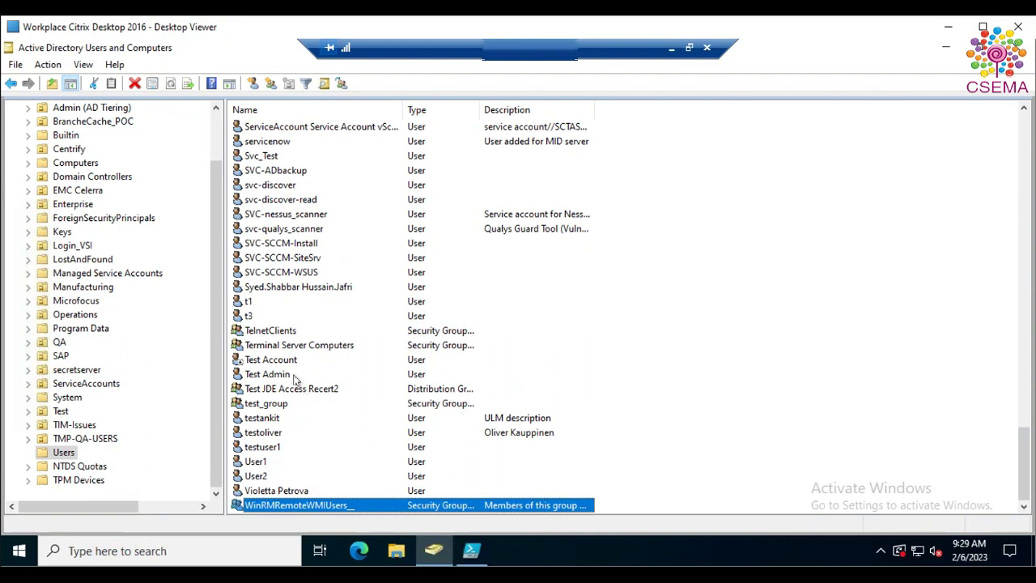
{"action": "type", "text": "tes"}
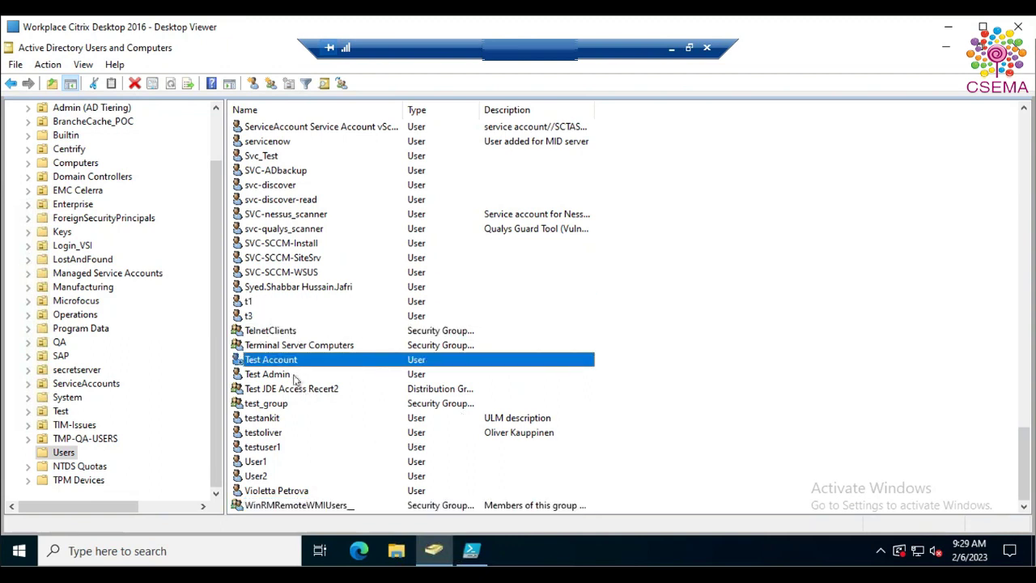
{"action": "left_click", "coordinate": [339, 305]}
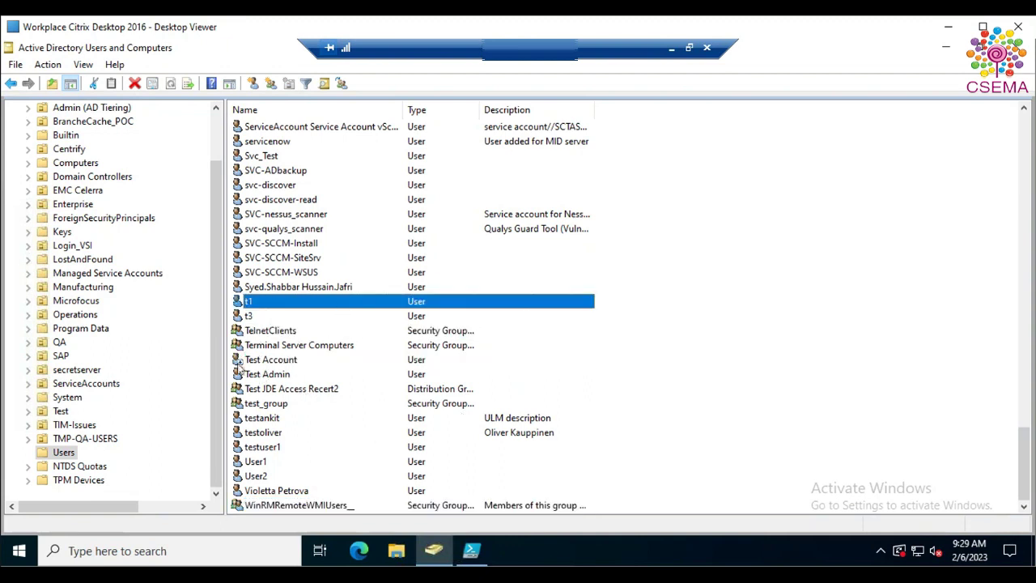
{"action": "left_click", "coordinate": [263, 362]}
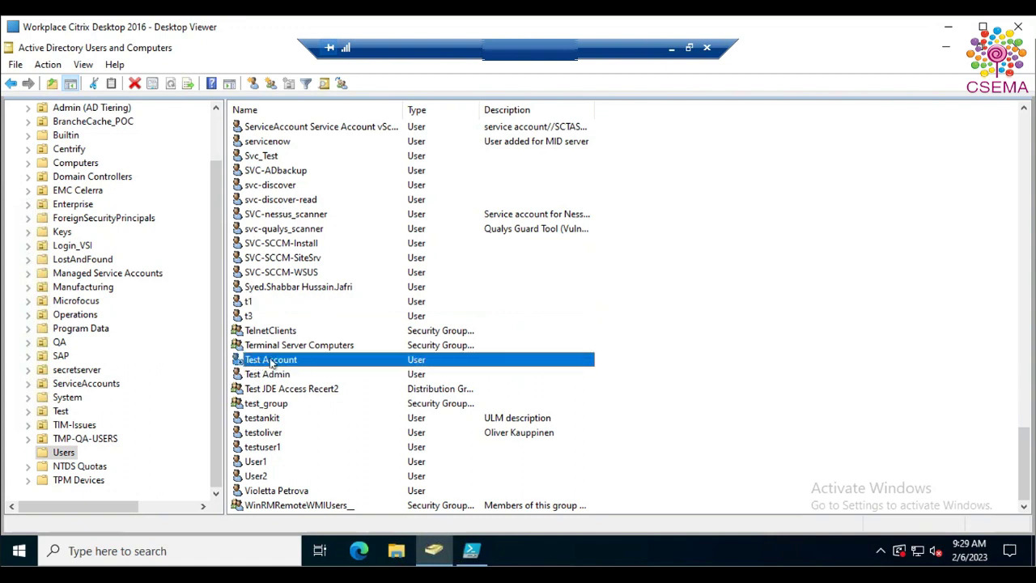
{"action": "left_click", "coordinate": [473, 552]}
Run Remove-ADUser with the pasted test account identity to delete the account
{"action": "key", "text": "Up"}
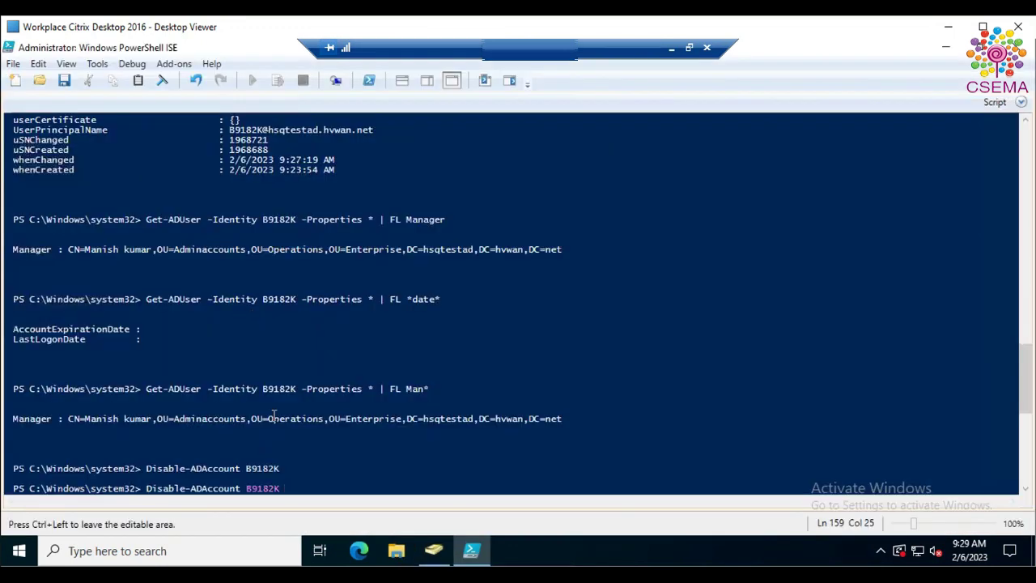
{"action": "key", "text": "BackSpace"}
{"action": "key", "text": "BackSpace"}
{"action": "key", "text": "BackSpace"}
{"action": "key", "text": "BackSpace"}
{"action": "key", "text": "BackSpace"}
{"action": "key", "text": "BackSpace"}
{"action": "key", "text": "BackSpace"}
{"action": "key", "text": "BackSpace"}
{"action": "key", "text": "BackSpace"}
{"action": "key", "text": "BackSpace"}
{"action": "key", "text": "BackSpace"}
{"action": "key", "text": "BackSpace"}
{"action": "key", "text": "BackSpace"}
{"action": "key", "text": "BackSpace"}
{"action": "key", "text": "BackSpace"}
{"action": "key", "text": "BackSpace"}
{"action": "key", "text": "BackSpace"}
{"action": "key", "text": "BackSpace"}
{"action": "key", "text": "BackSpace"}
{"action": "key", "text": "BackSpace"}
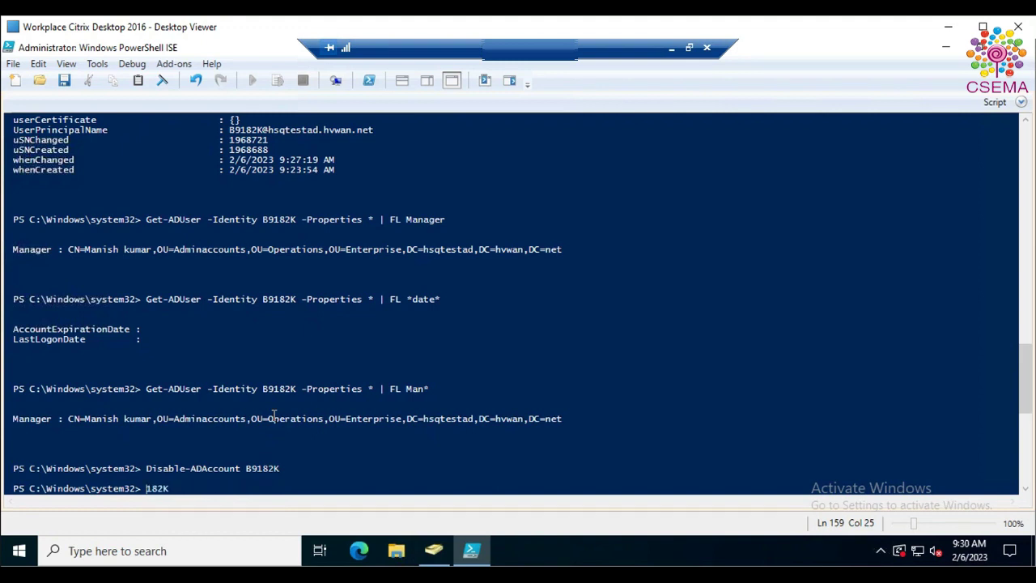
{"action": "type", "text": "remve-d"}
{"action": "key", "text": "BackSpace"}
{"action": "key", "text": "BackSpace"}
{"action": "key", "text": "BackSpace"}
{"action": "key", "text": "BackSpace"}
{"action": "type", "text": "ove-d"}
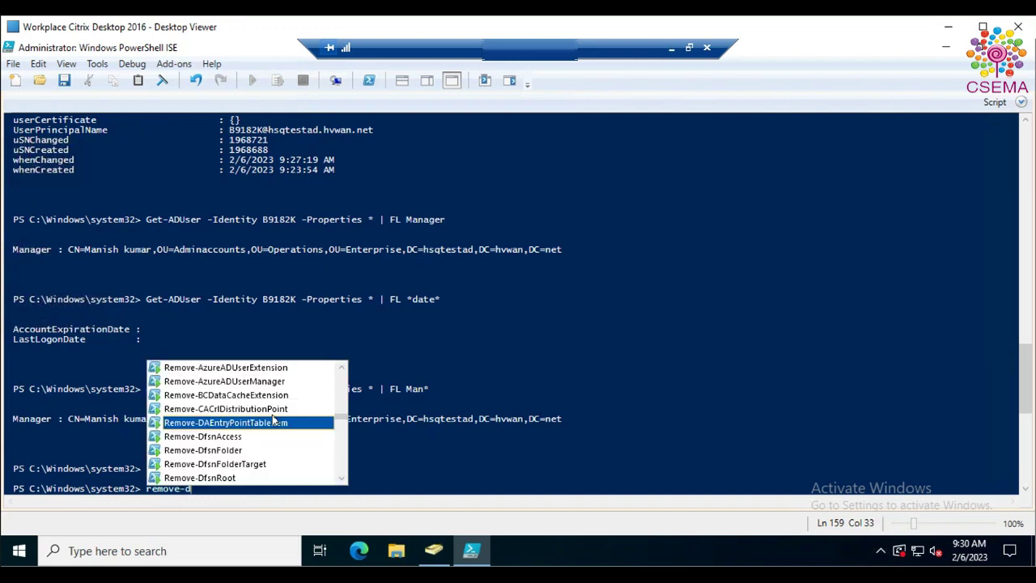
{"action": "key", "text": "BackSpace"}
{"action": "type", "text": "a"}
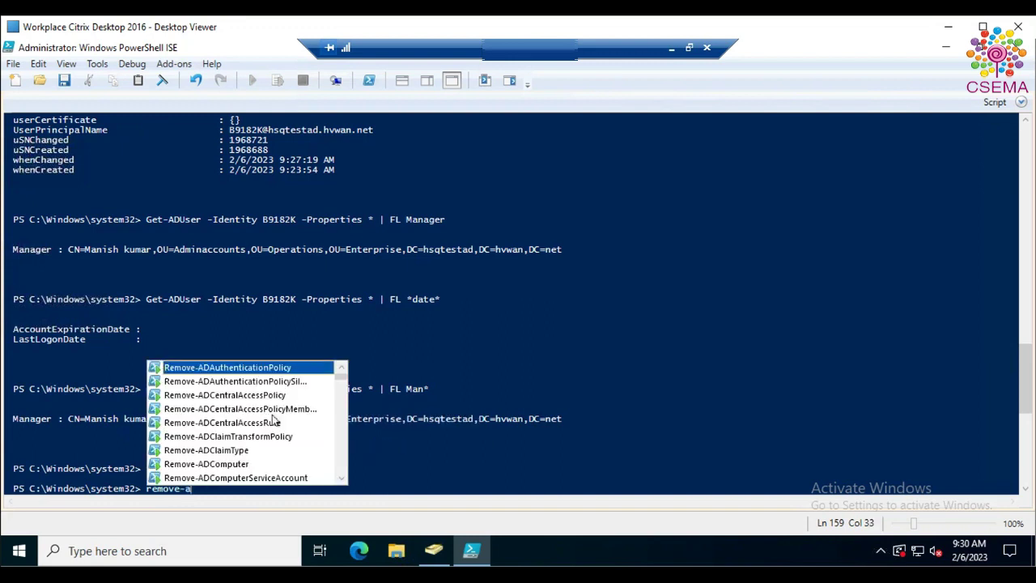
{"action": "type", "text": "dac"}
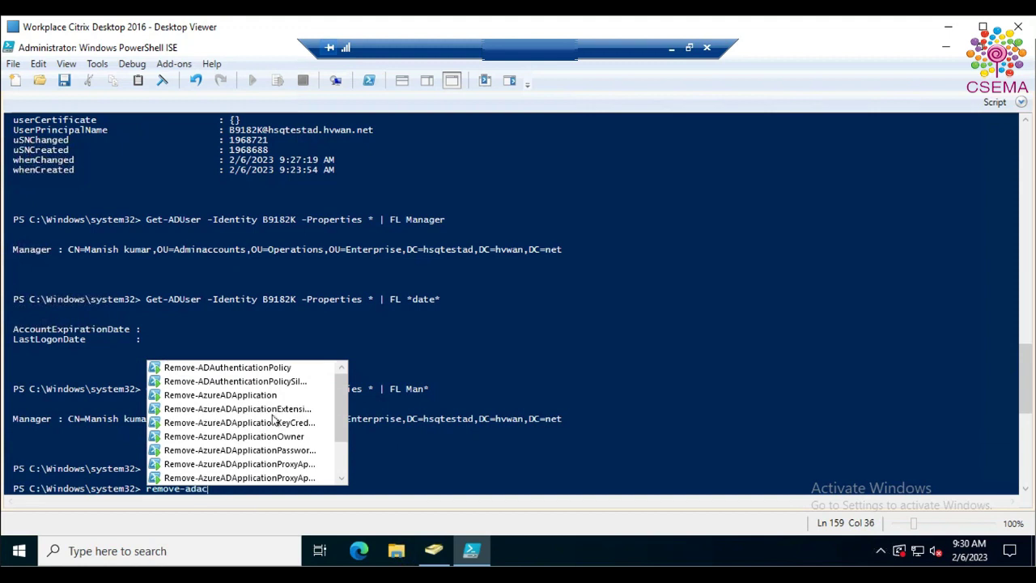
{"action": "type", "text": "count"}
{"action": "key", "text": "BackSpace"}
{"action": "key", "text": "BackSpace"}
{"action": "key", "text": "BackSpace"}
{"action": "key", "text": "BackSpace"}
{"action": "key", "text": "BackSpace"}
{"action": "key", "text": "BackSpace"}
{"action": "key", "text": "BackSpace"}
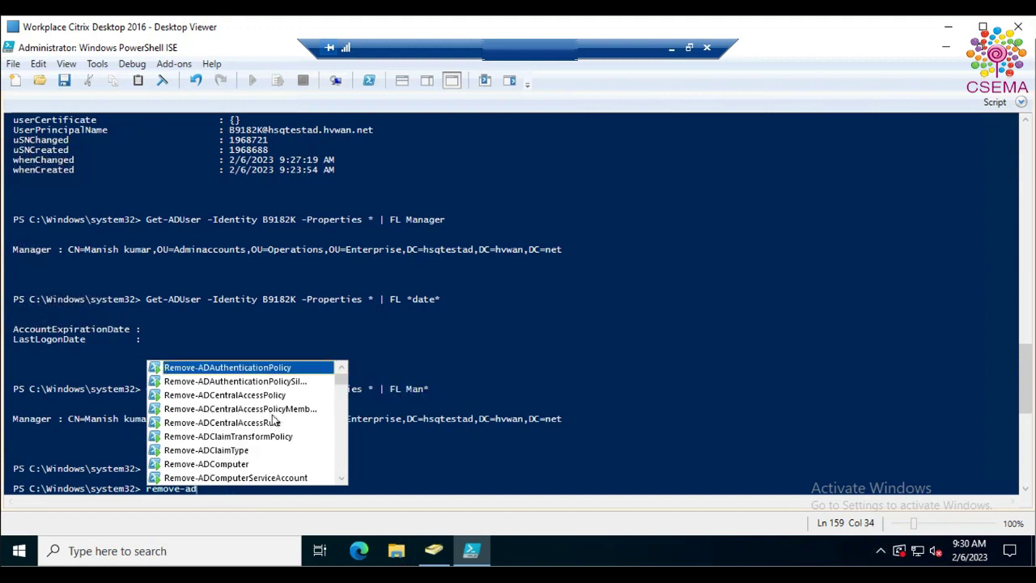
{"action": "type", "text": "use"}
{"action": "double_click", "coordinate": [274, 422]}
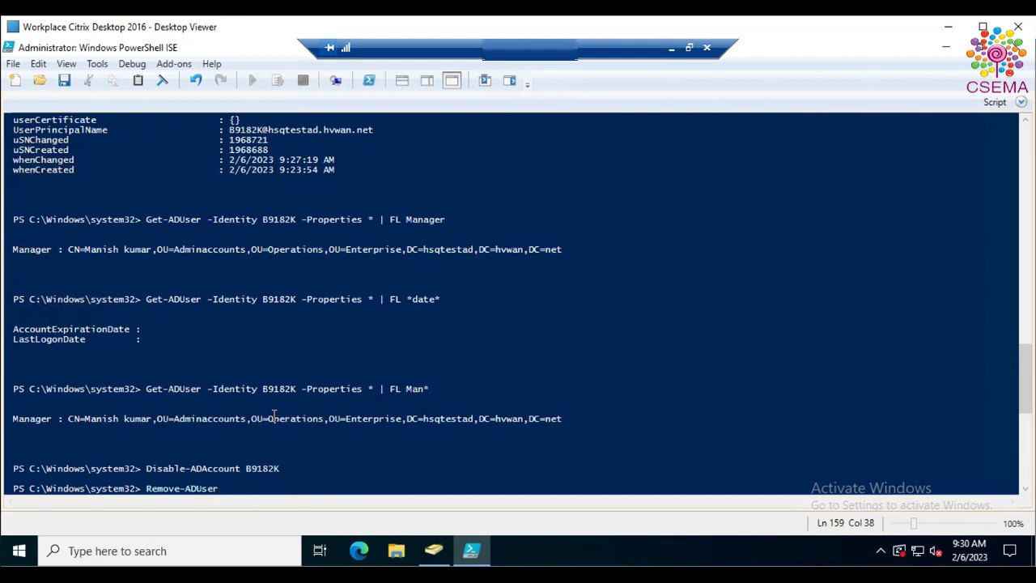
{"action": "type", "text": "B9182K"}
{"action": "key", "text": "Return"}
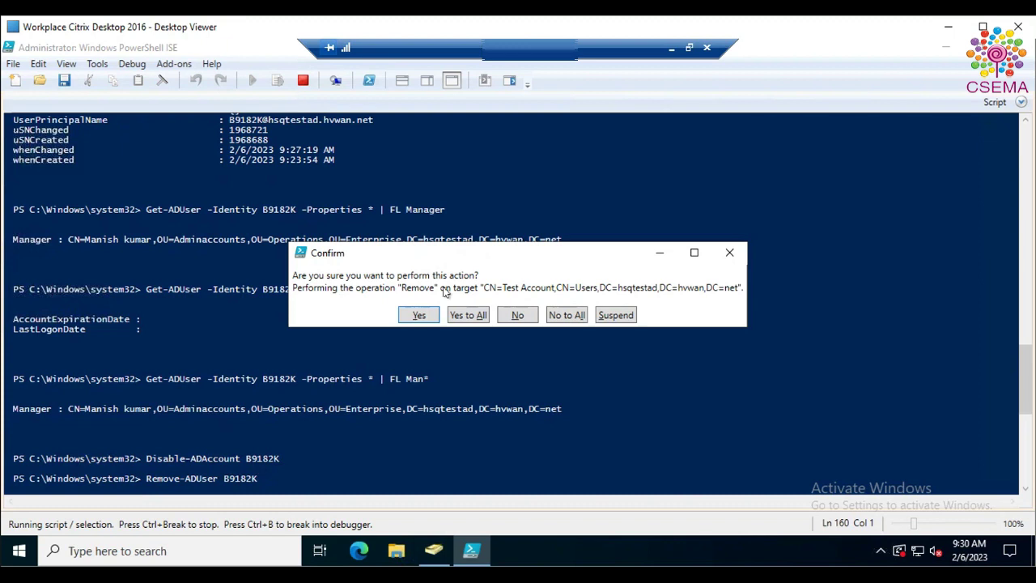
Approve the removal, then recall Remove-ADUser and append -Confirm:$false to skip confirmation
{"action": "left_click", "coordinate": [415, 317]}
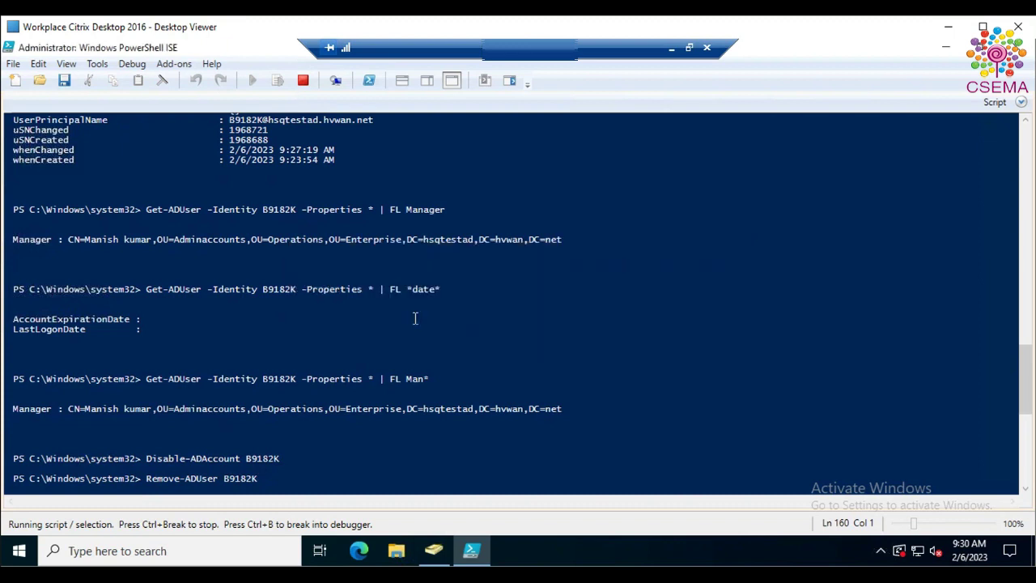
{"action": "key", "text": "Up"}
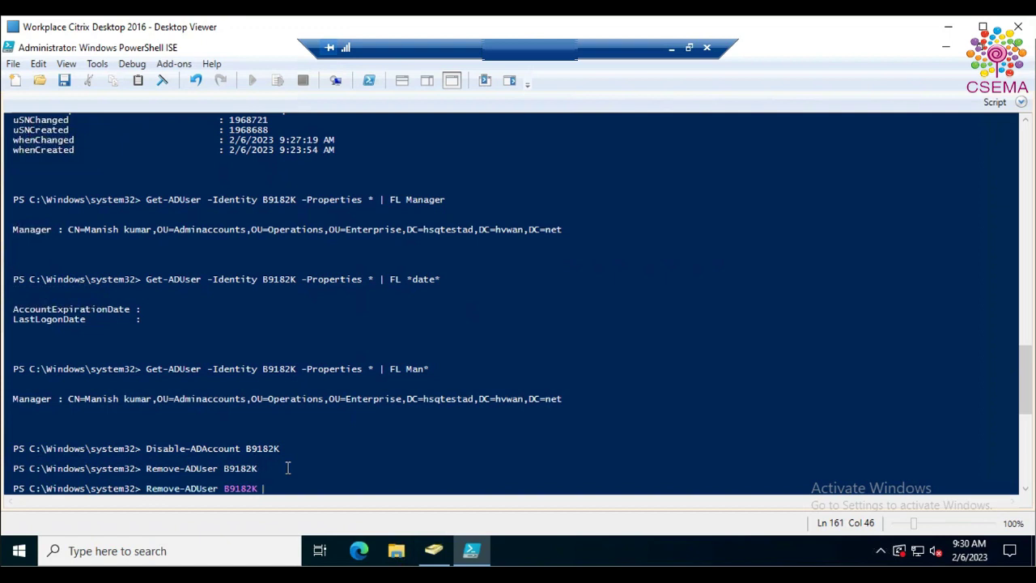
{"action": "type", "text": "-Confirm"}
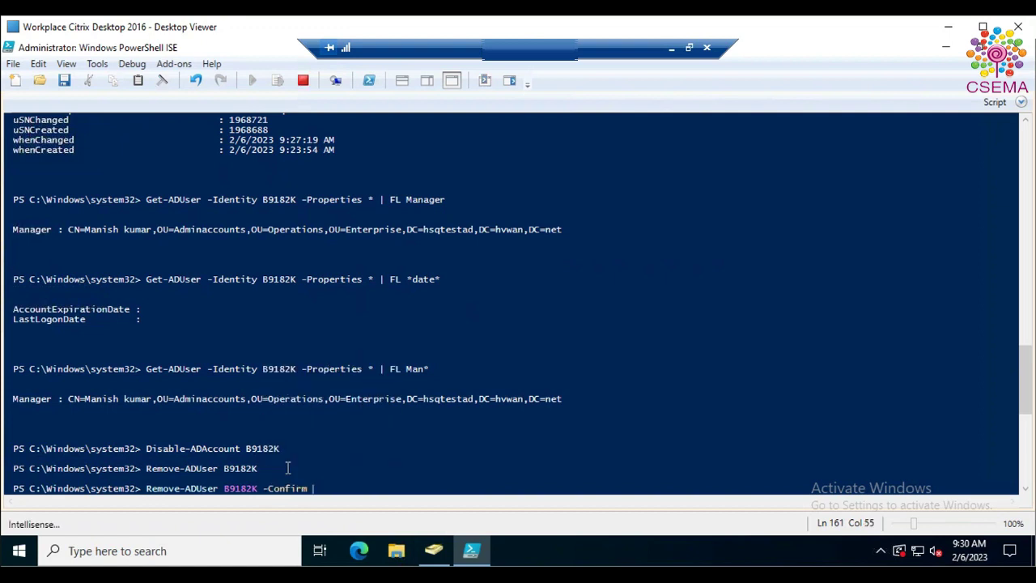
{"action": "key", "text": "BackSpace"}
{"action": "type", "text": ":$f"}
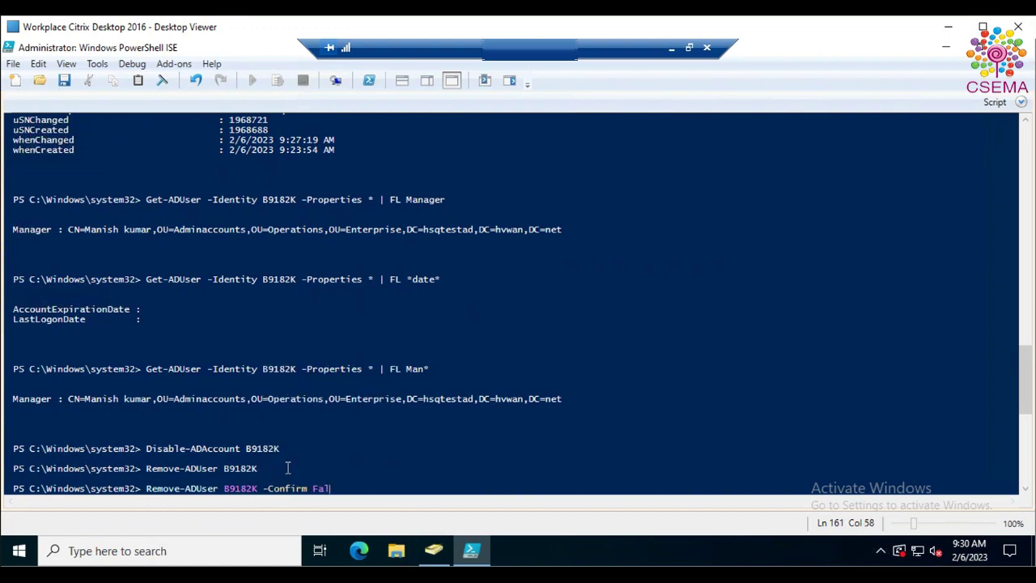
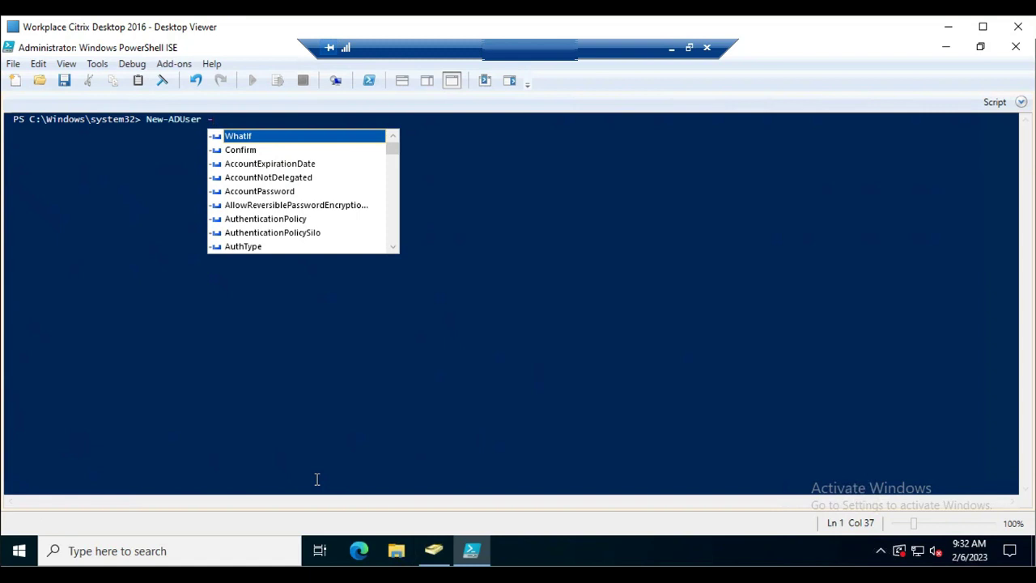
Add -Name TestAD and -SamAccountName TestAD to the New-ADUser command
{"action": "type", "text": "nm"}
{"action": "key", "text": "Tab"}
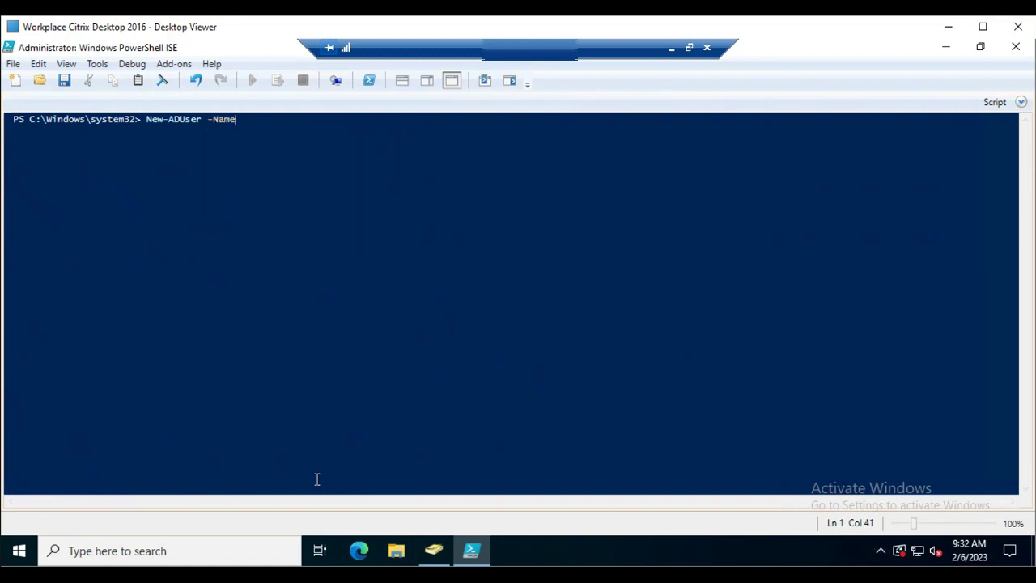
{"action": "type", "text": "TestAD -sam"}
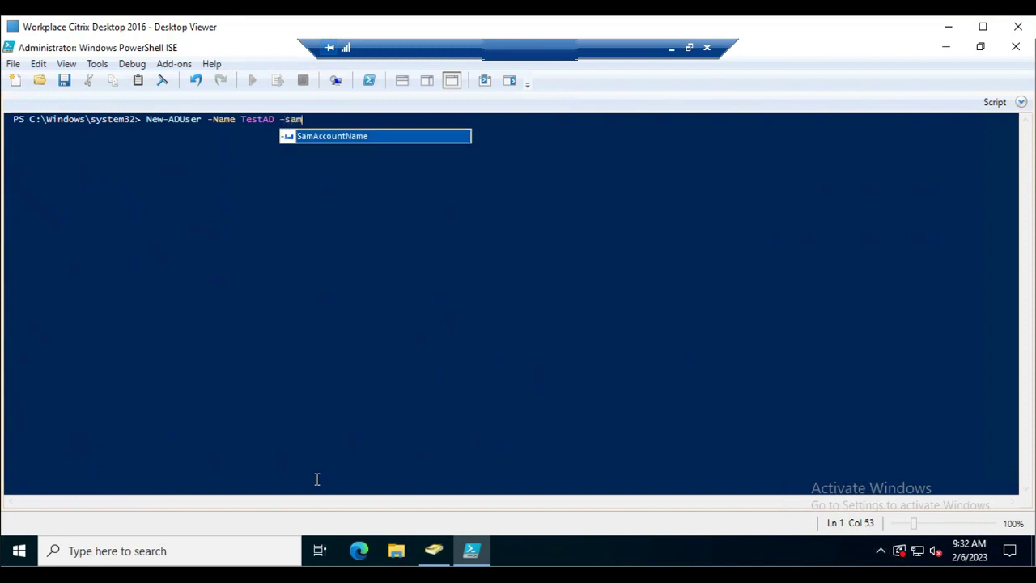
{"action": "key", "text": "Tab"}
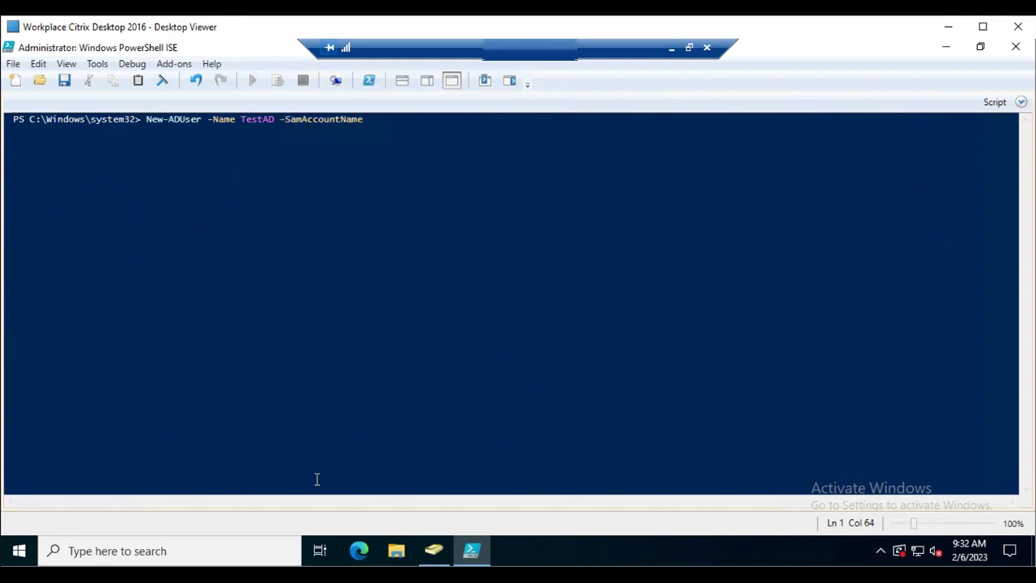
{"action": "type", "text": "TestA"}
{"action": "type", "text": "D"}
{"action": "type", "text": "1"}
Append the -Path parameter with an opening quote ready for its value
{"action": "type", "text": "-"}
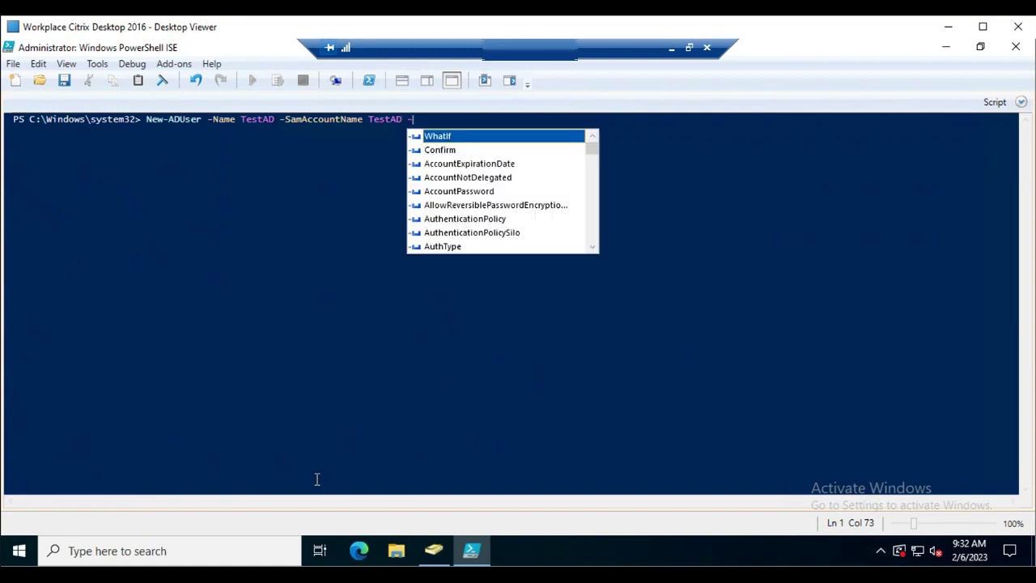
{"action": "type", "text": "a"}
{"action": "key", "text": "BackSpace"}
{"action": "type", "text": "pa"}
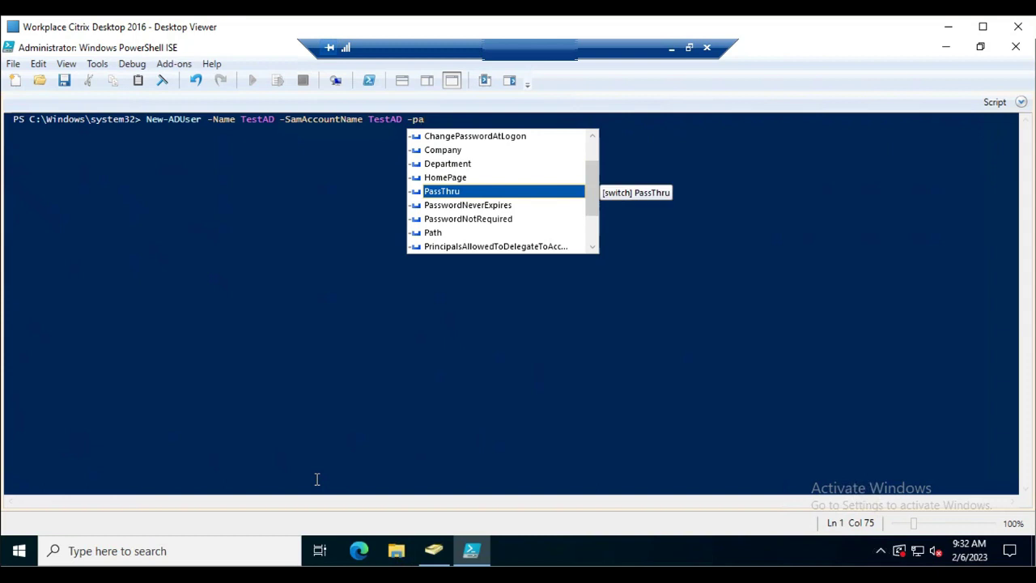
{"action": "key", "text": "Down"}
{"action": "key", "text": "Down"}
{"action": "key", "text": "Down"}
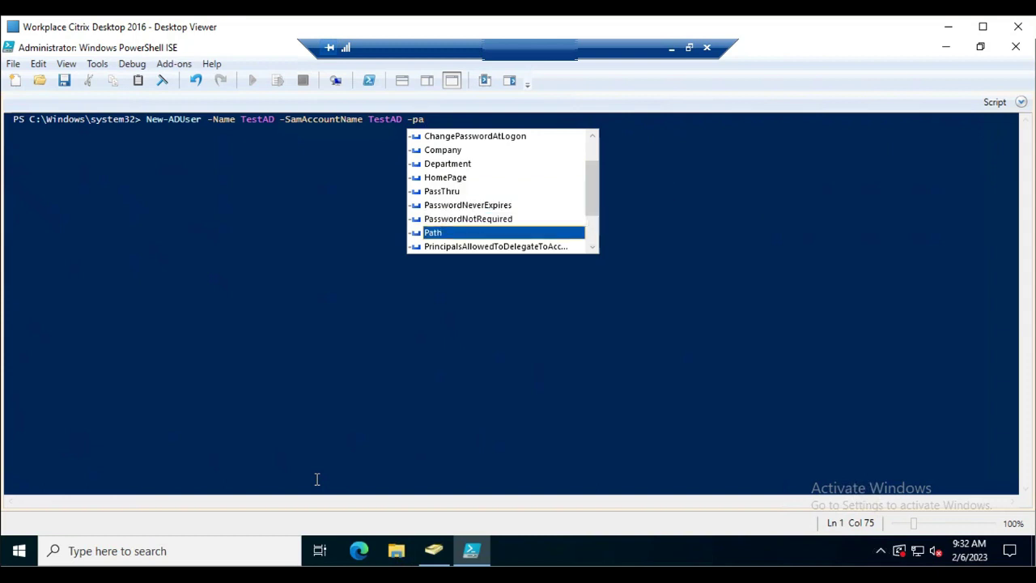
{"action": "key", "text": "Return"}
{"action": "type", "text": "\""}
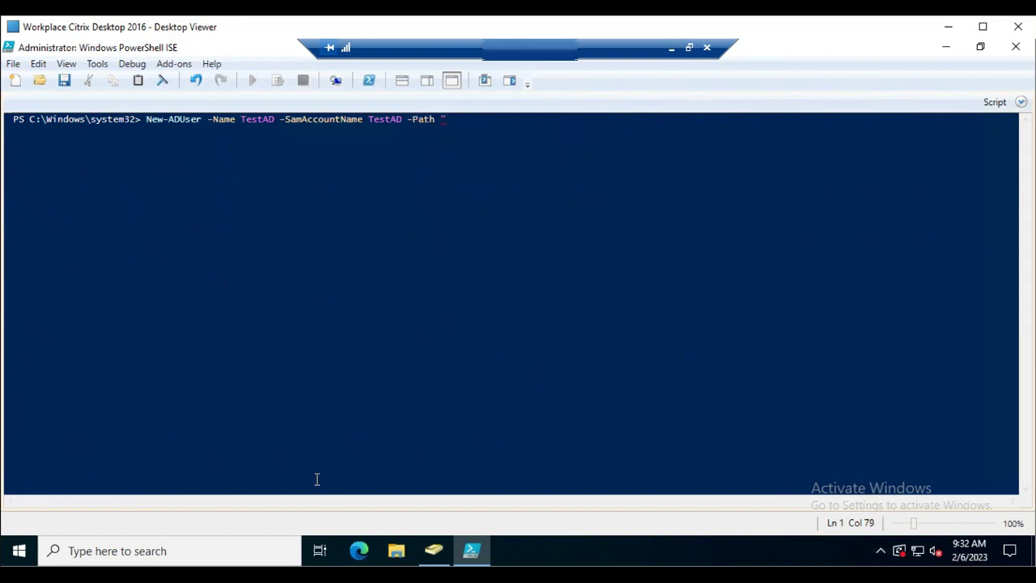
In Active Directory Users and Computers, bring up the Users folder's actions and browse the View and Help menus
{"action": "left_click", "coordinate": [433, 550]}
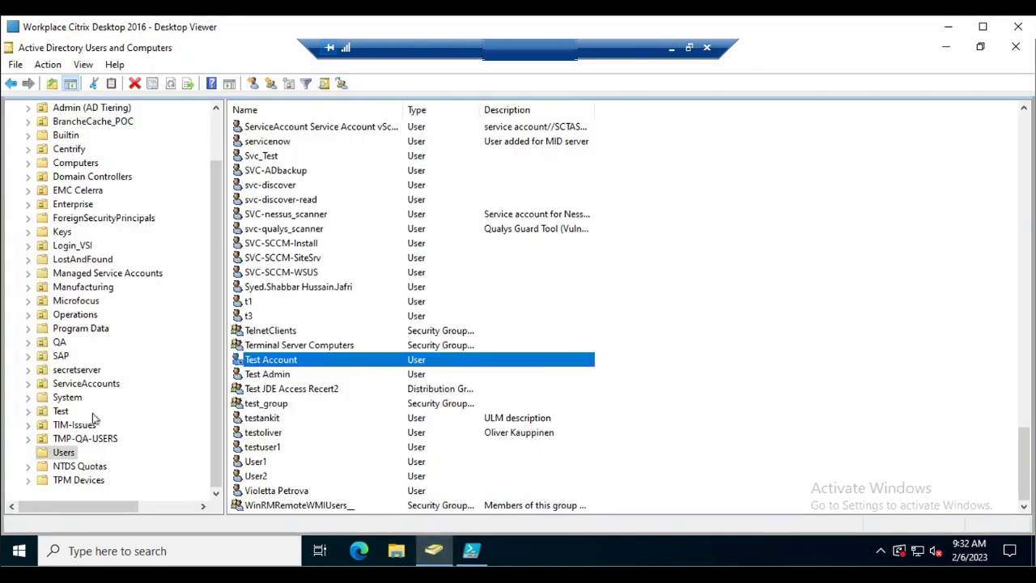
{"action": "right_click", "coordinate": [61, 453]}
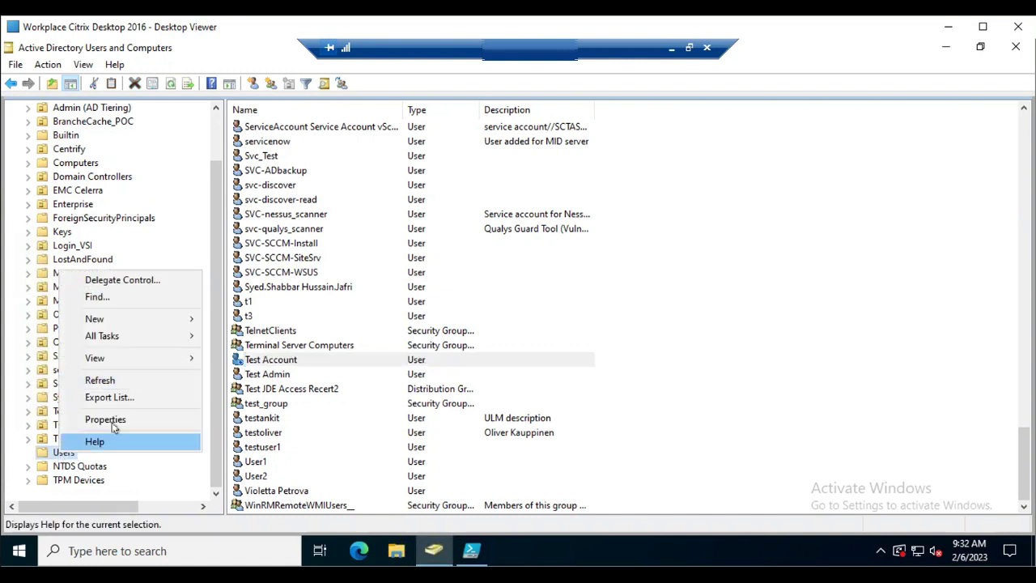
{"action": "left_click", "coordinate": [85, 64]}
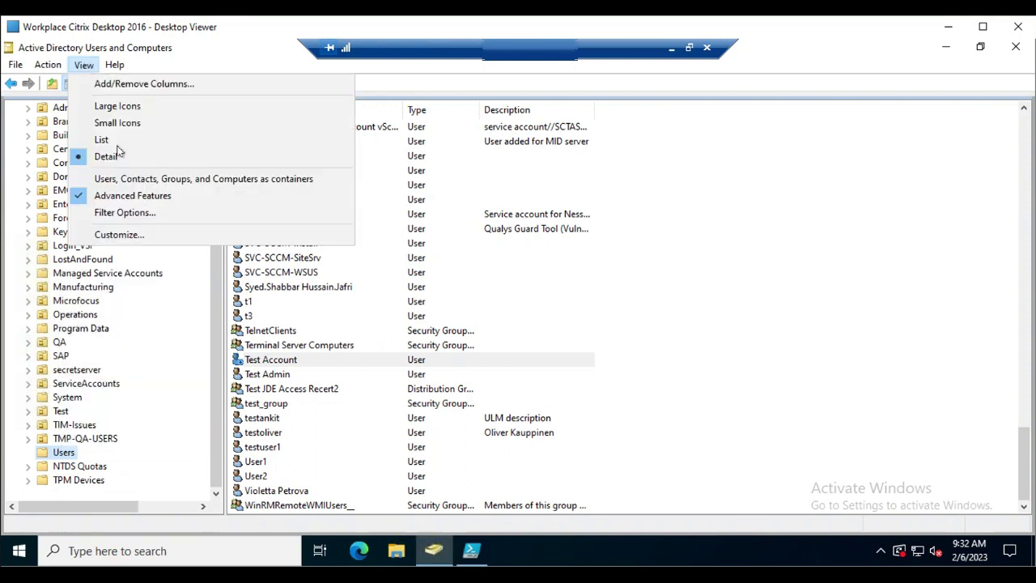
{"action": "left_click", "coordinate": [85, 64]}
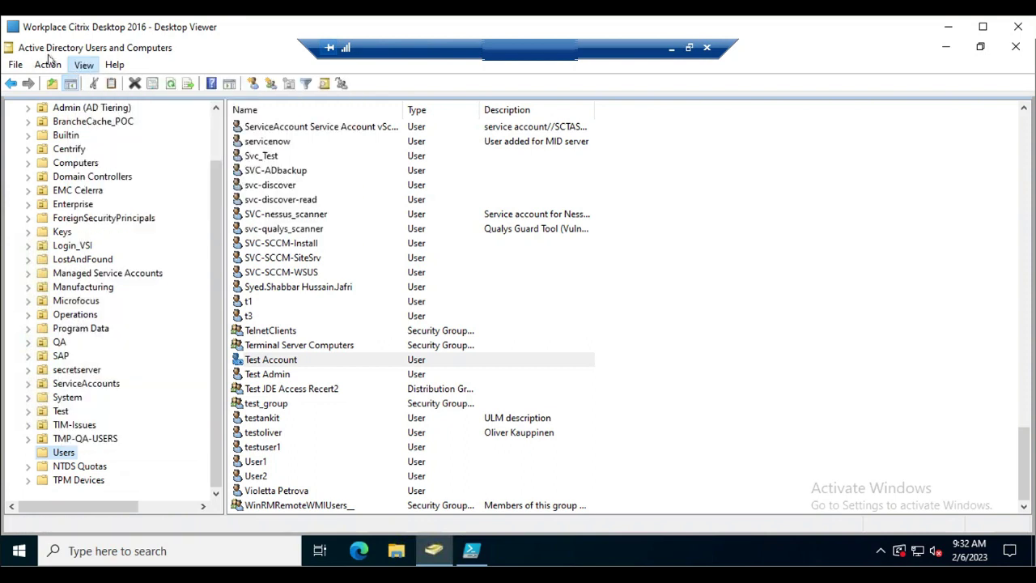
{"action": "left_click", "coordinate": [122, 64]}
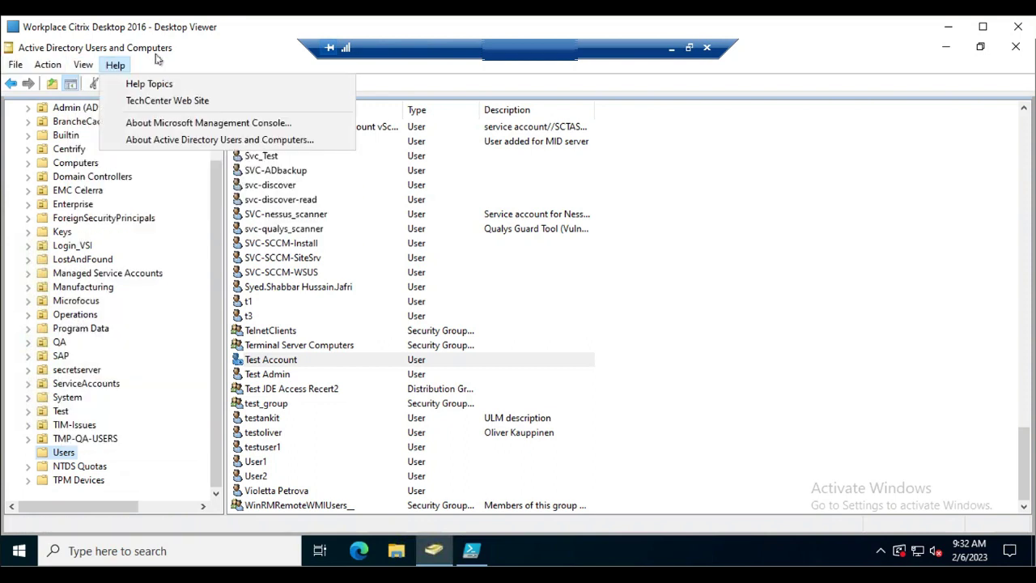
{"action": "right_click", "coordinate": [63, 453]}
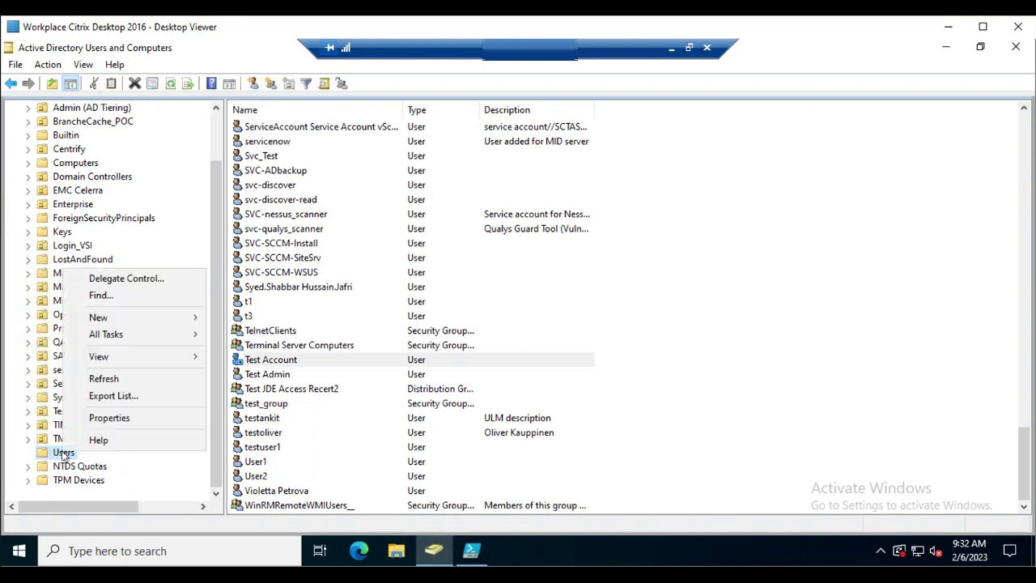
Copy the Users container's distinguishedName from its Attribute Editor, then return to PowerShell ISE
{"action": "left_click", "coordinate": [138, 418]}
{"action": "left_click", "coordinate": [462, 145]}
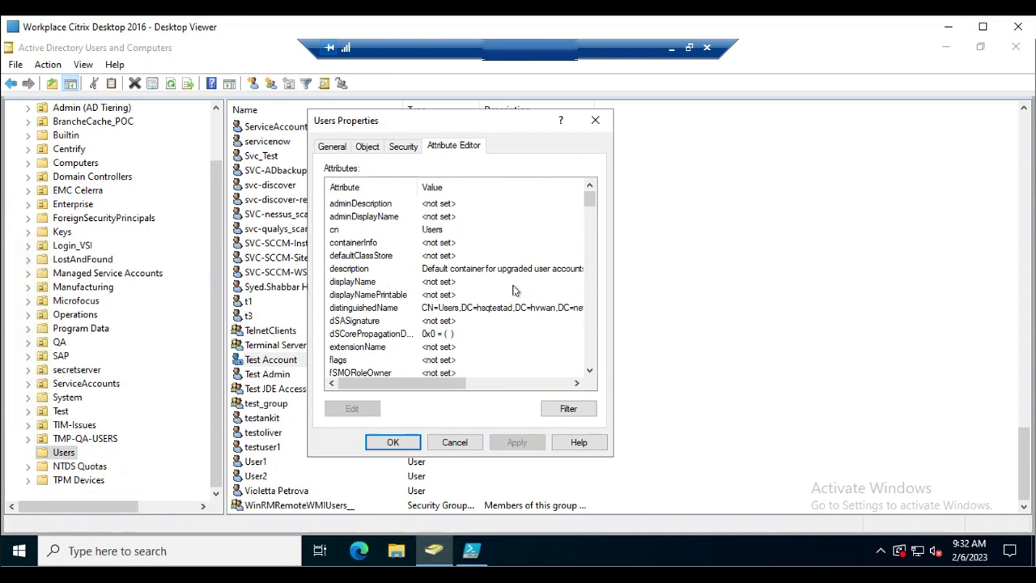
{"action": "left_click", "coordinate": [391, 313]}
{"action": "double_click", "coordinate": [391, 313]}
{"action": "key", "text": "ctrl+c"}
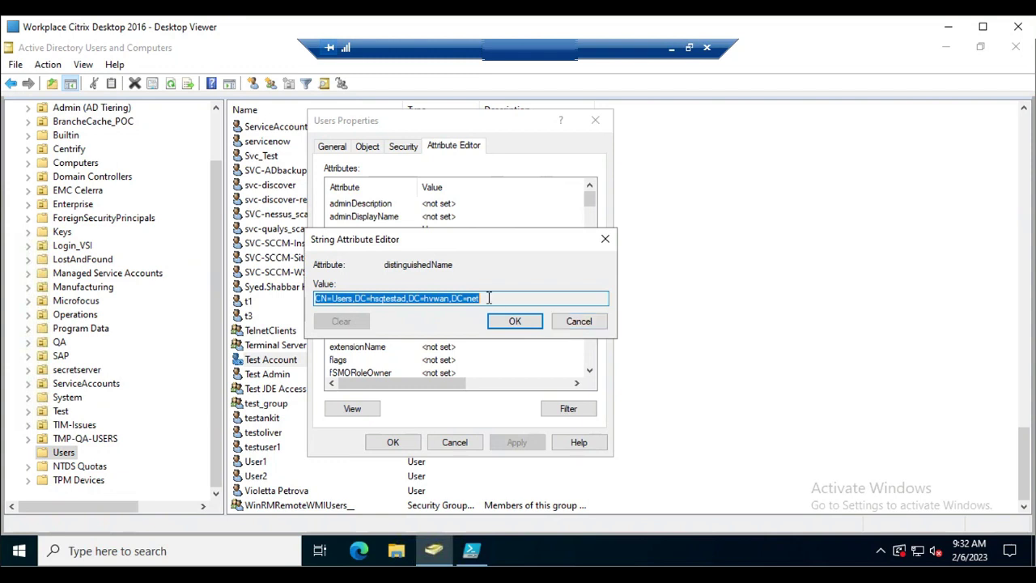
{"action": "left_click", "coordinate": [578, 321]}
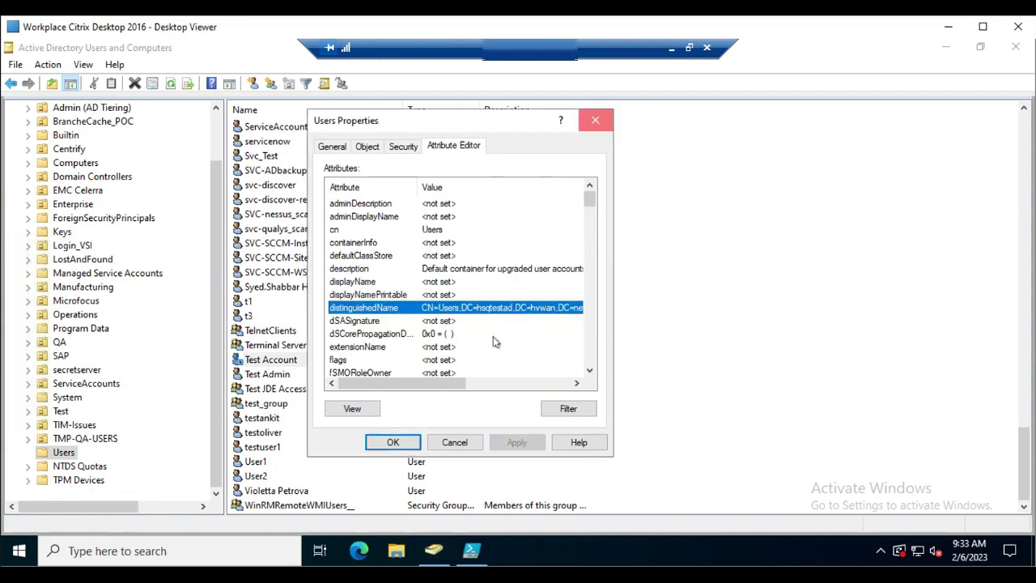
{"action": "left_click", "coordinate": [454, 442]}
{"action": "left_click", "coordinate": [471, 550]}
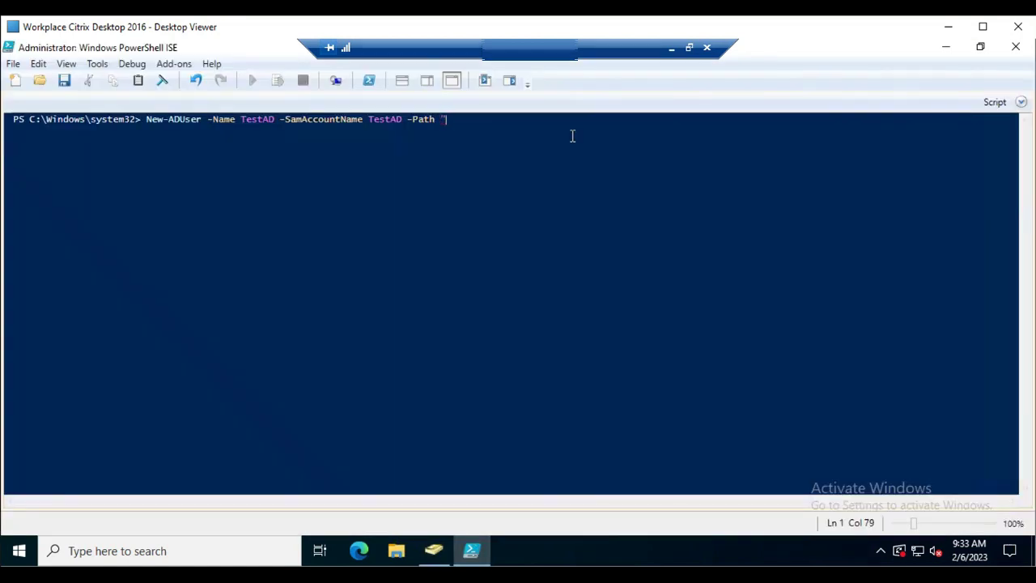
Paste the Users DN as -Path, then add the admin account as -Manager and -Description TestAD account
{"action": "key", "text": "ctrl+v"}
{"action": "type", "text": "\""}
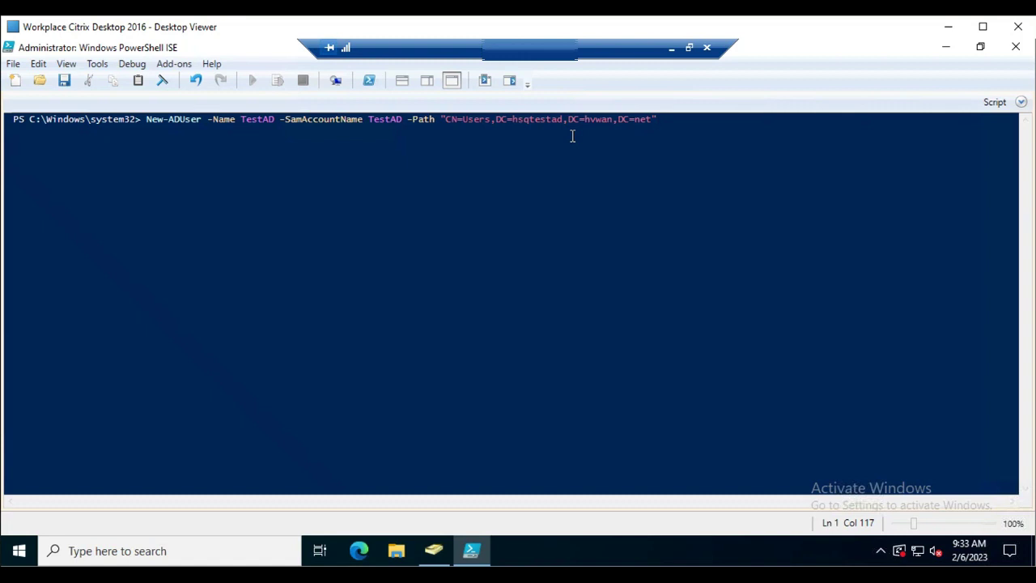
{"action": "type", "text": " -ma"}
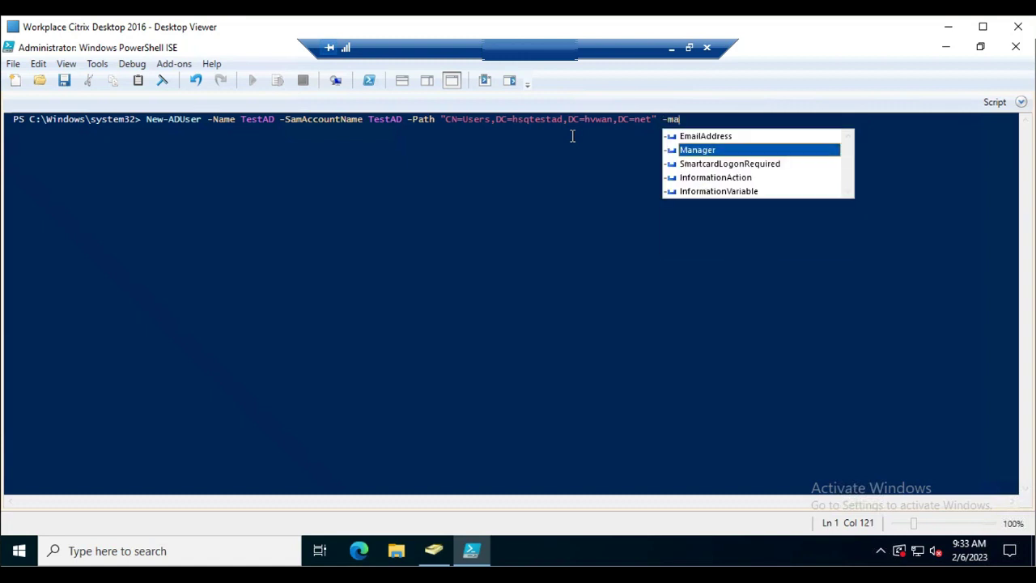
{"action": "key", "text": "Tab"}
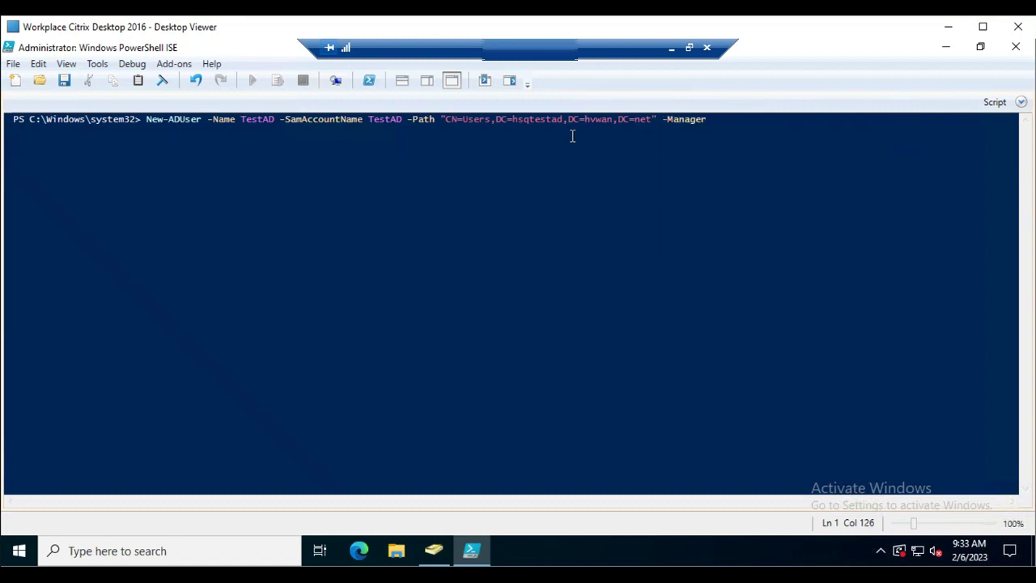
{"action": "type", "text": "a"}
{"action": "key", "text": "BackSpace"}
{"action": "type", "text": "adminH917215 -Des"}
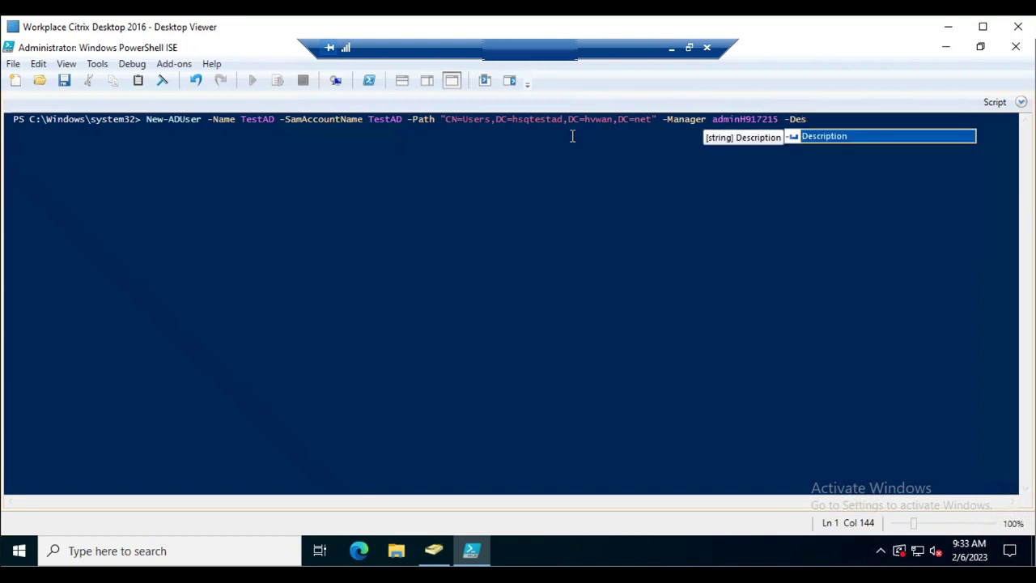
{"action": "key", "text": "Tab"}
{"action": "type", "text": "Test"}
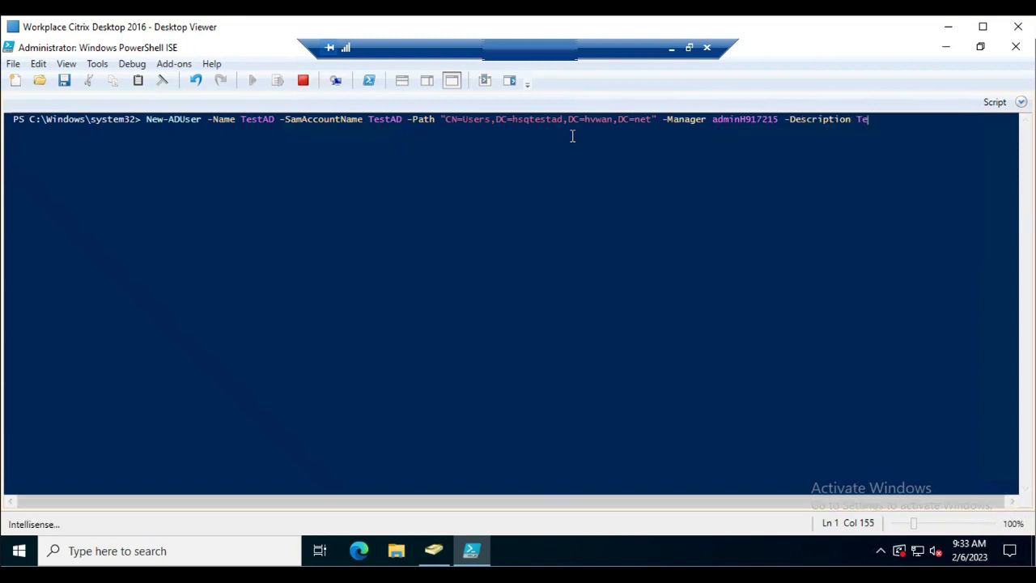
{"action": "type", "text": "AD account\""}
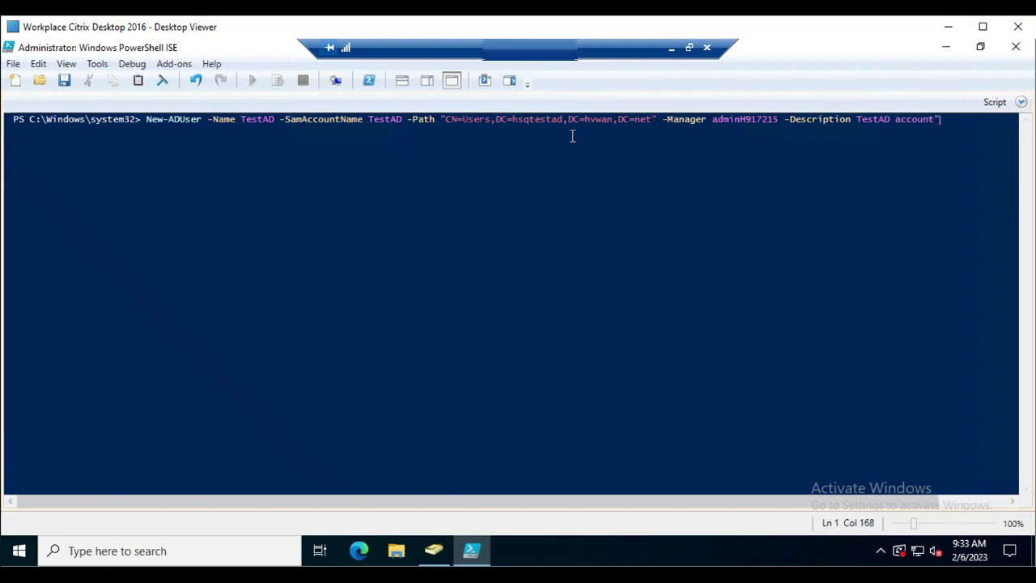
Quote the description fully and run New-ADUser, which reports the account already exists
{"action": "left_click", "coordinate": [857, 121]}
{"action": "type", "text": "\""}
{"action": "key", "text": "End"}
{"action": "key", "text": "Return"}
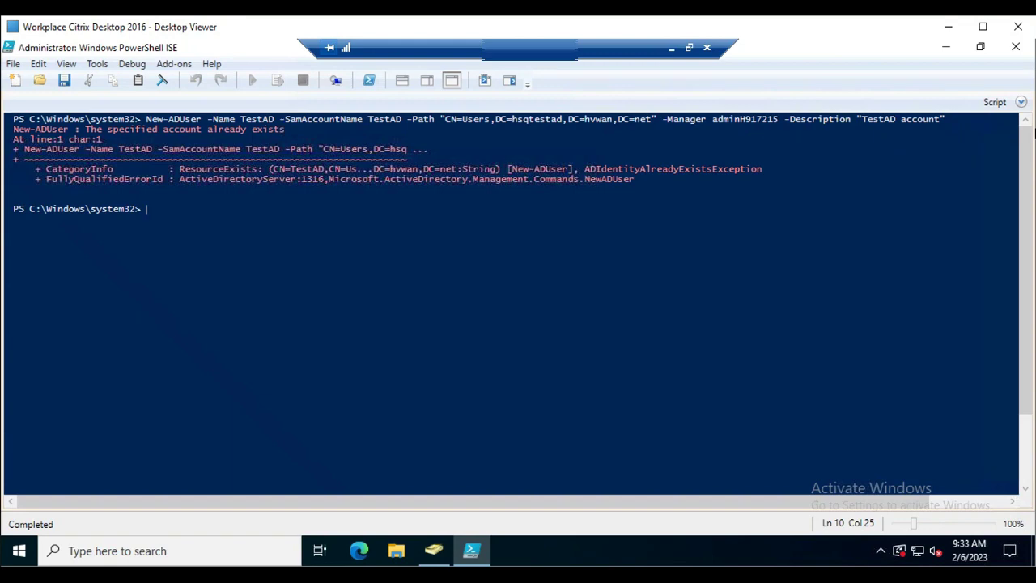
Delete the Test Account user in Active Directory Users and Computers, then return to PowerShell ISE
{"action": "key", "text": "Up"}
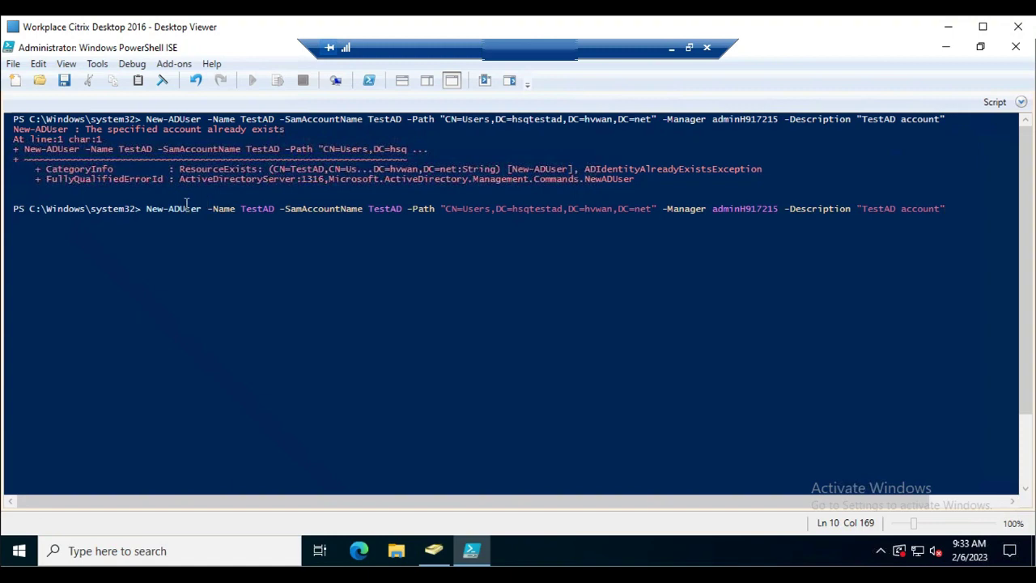
{"action": "left_click", "coordinate": [435, 552]}
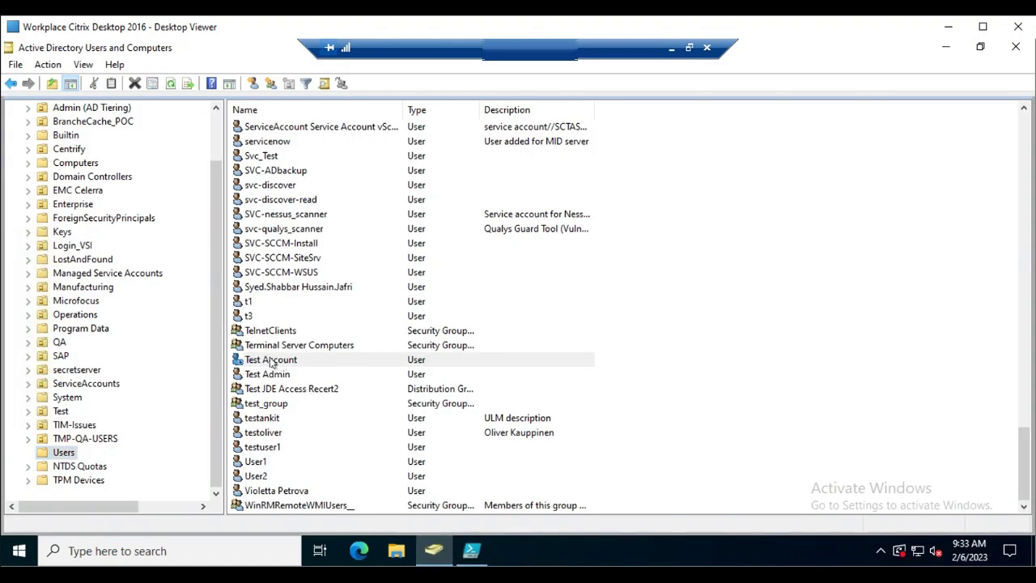
{"action": "right_click", "coordinate": [270, 362]}
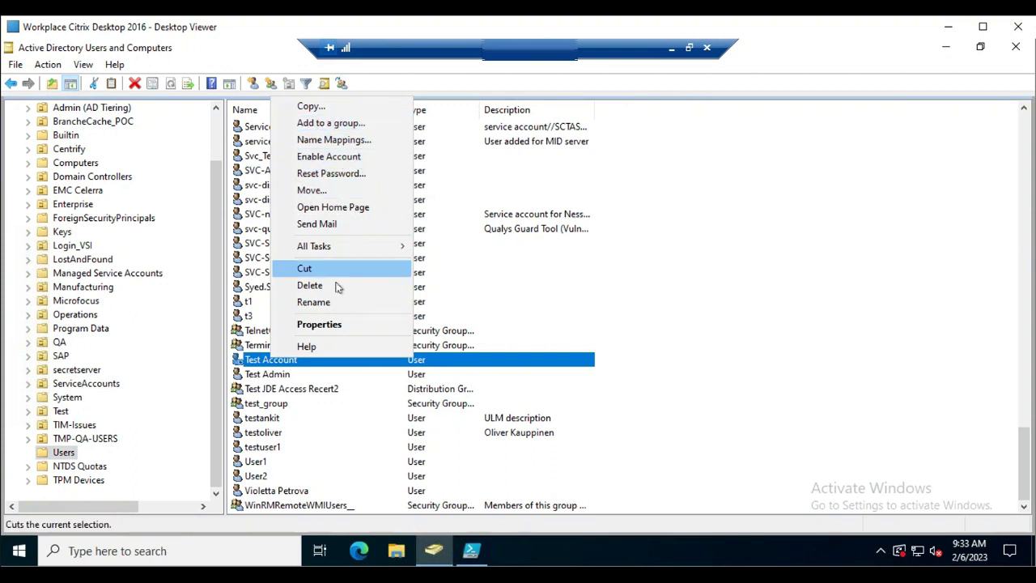
{"action": "left_click", "coordinate": [340, 286]}
{"action": "left_click", "coordinate": [561, 349]}
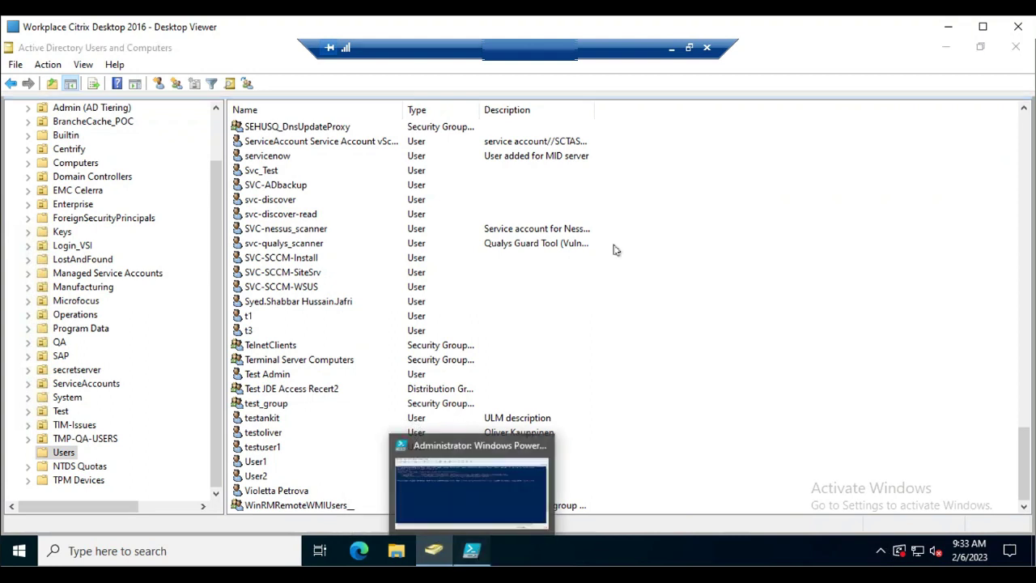
{"action": "left_click", "coordinate": [472, 552]}
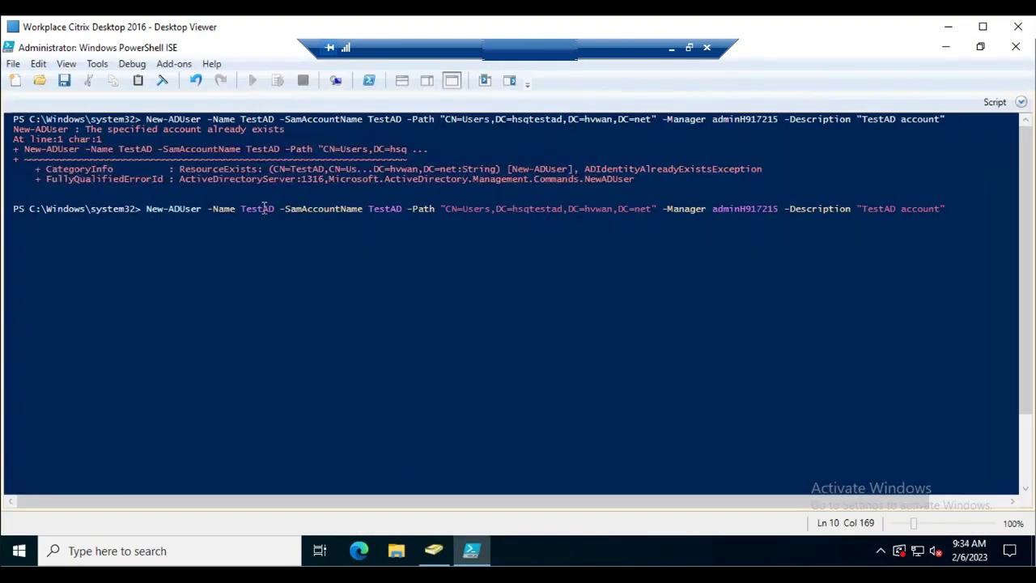
Rerun the New-ADUser command, then clear the console with cls
{"action": "left_click_drag", "start_coordinate": [242, 209], "coordinate": [541, 218]}
{"action": "key", "text": "Return"}
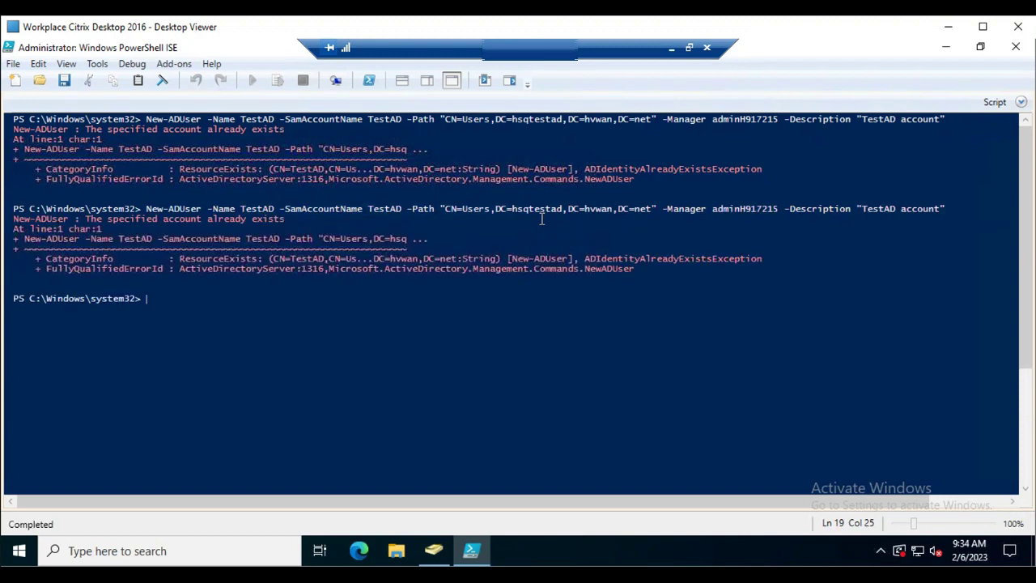
{"action": "key", "text": "Up"}
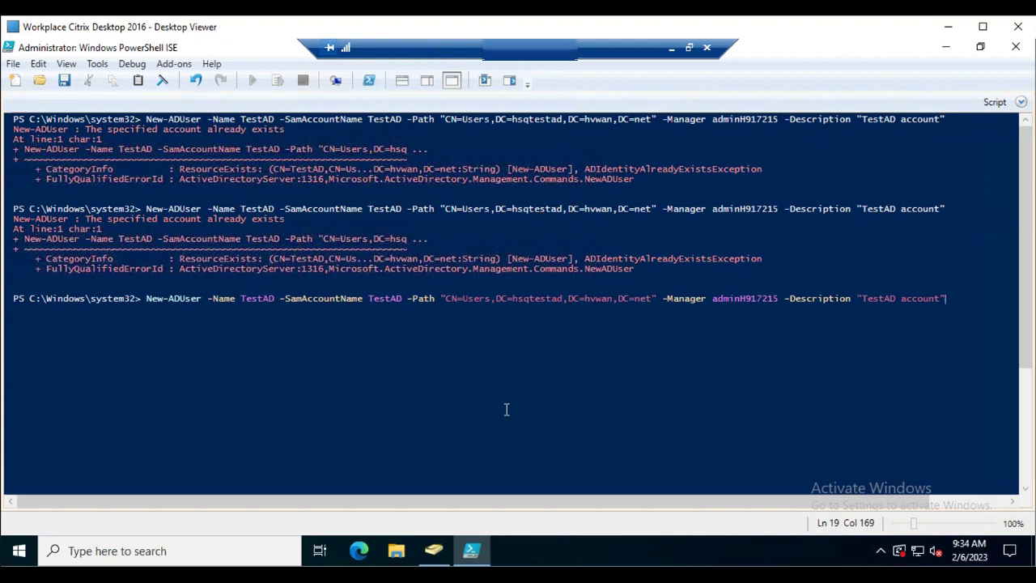
{"action": "key", "text": "Return"}
{"action": "type", "text": "cls"}
{"action": "key", "text": "Return"}
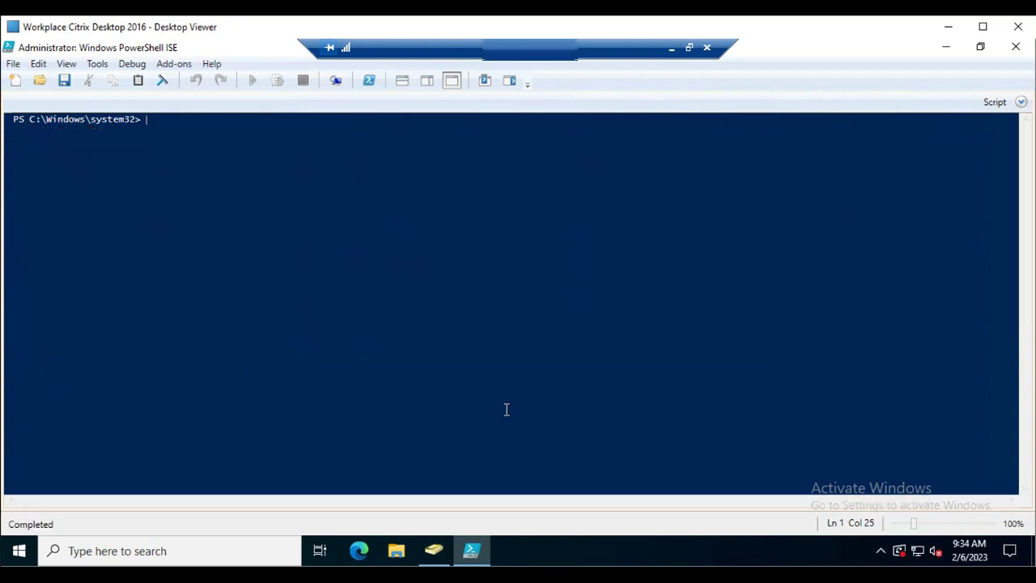
Recall the New-ADUser command and change its -Name value to TestAD1
{"action": "key", "text": "Up"}
{"action": "key", "text": "Up"}
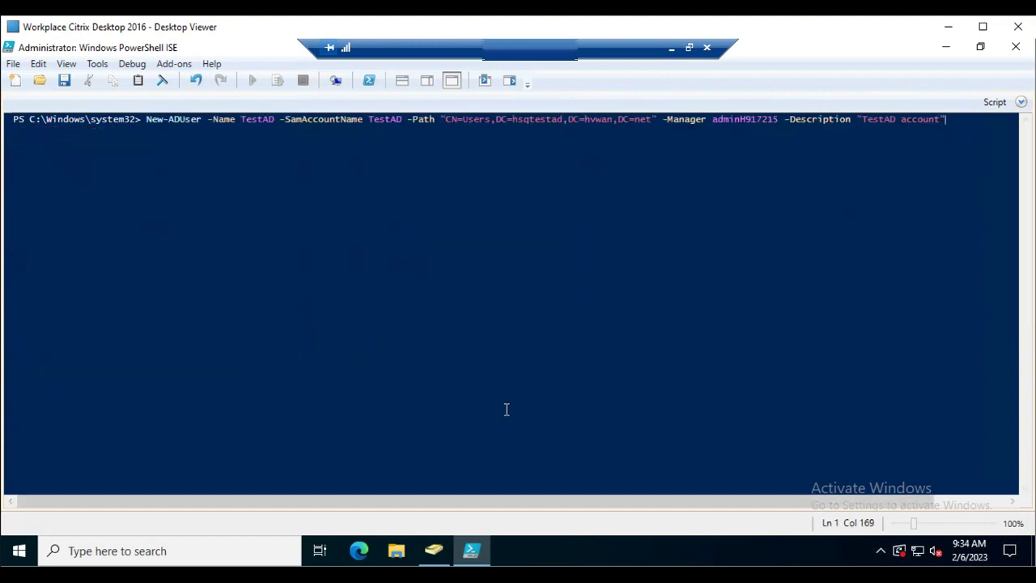
{"action": "left_click", "coordinate": [276, 119]}
{"action": "type", "text": "1"}
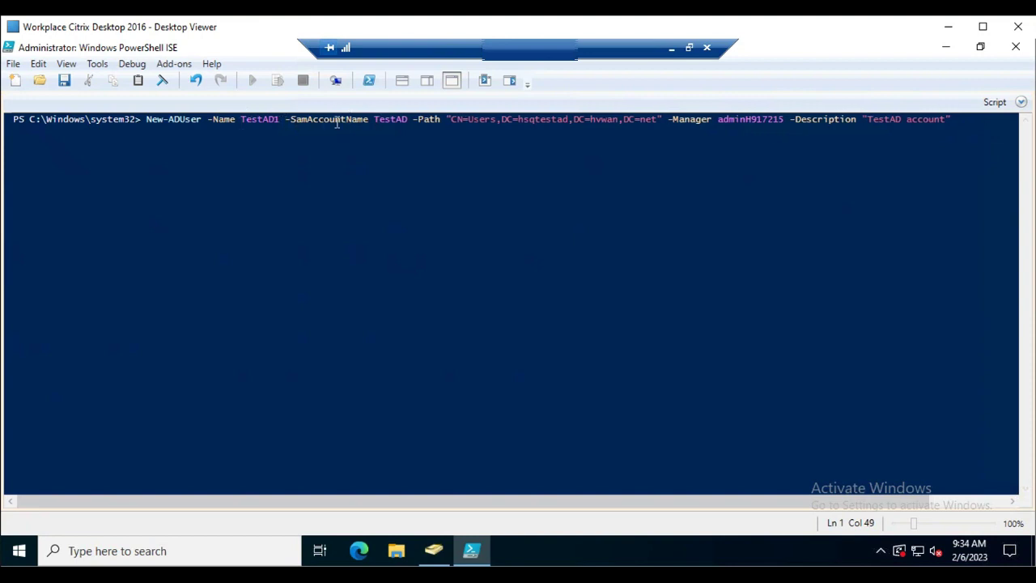
{"action": "left_click", "coordinate": [409, 119]}
Set -SamAccountName to TestAD1, run the command to create the user, and copy TestAD1
{"action": "type", "text": "1"}
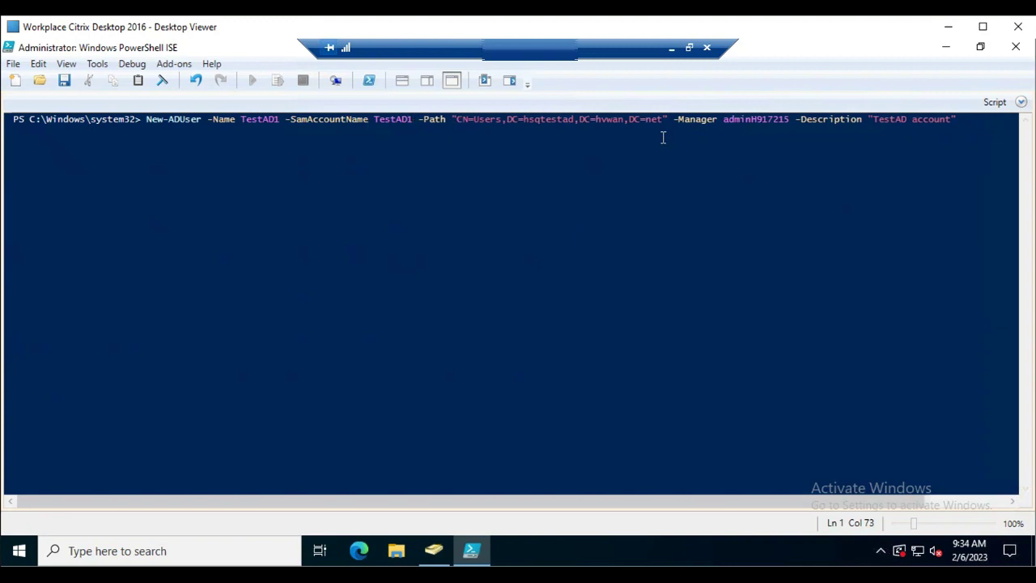
{"action": "key", "text": "Return"}
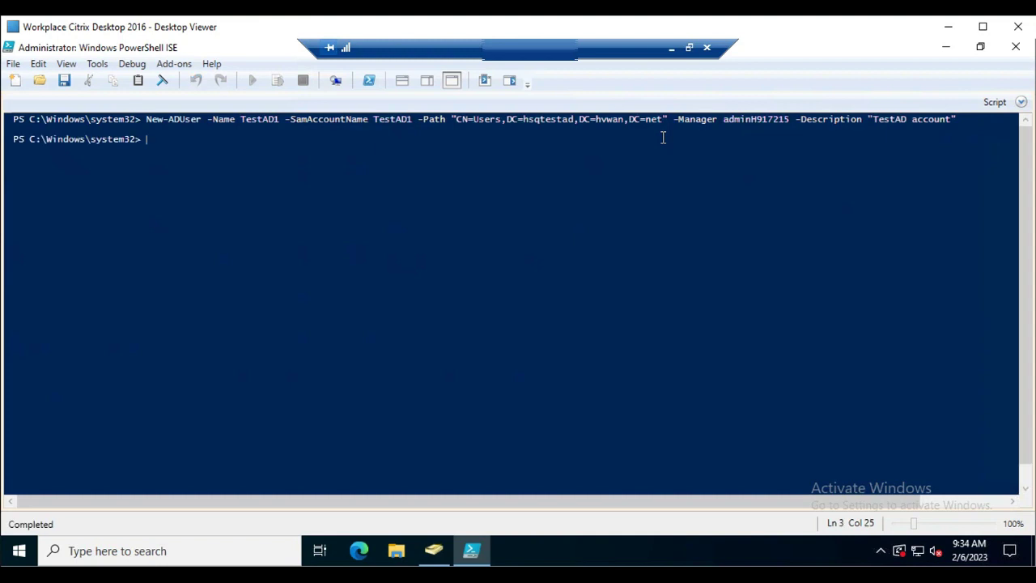
{"action": "left_click", "coordinate": [282, 119]}
{"action": "key", "text": "ctrl+shift+Left"}
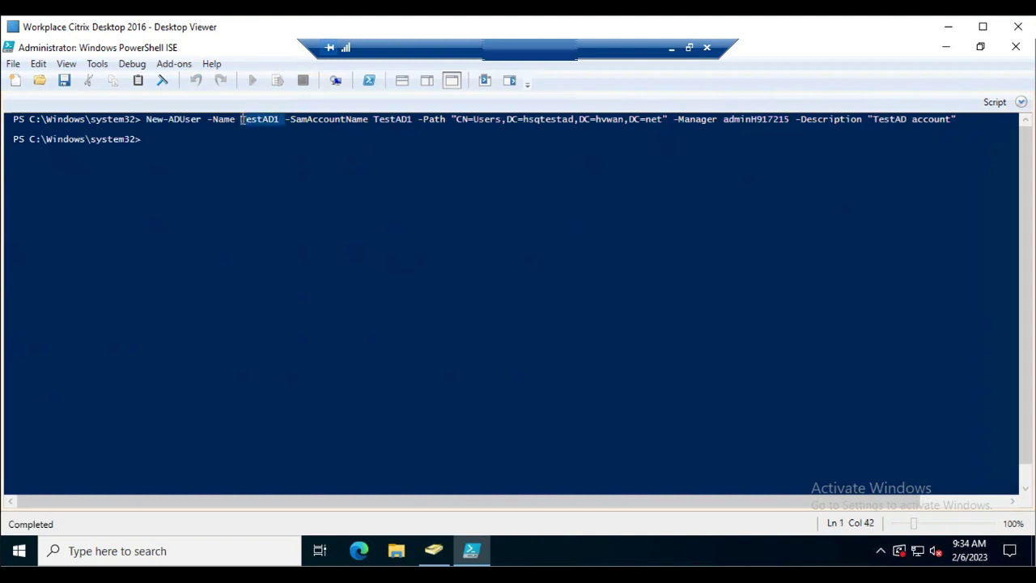
{"action": "key", "text": "ctrl+c"}
{"action": "left_click", "coordinate": [200, 140]}
Run Get-ADUser TestAD1 and highlight its Enabled : False property in the output
{"action": "type", "text": "get-ad"}
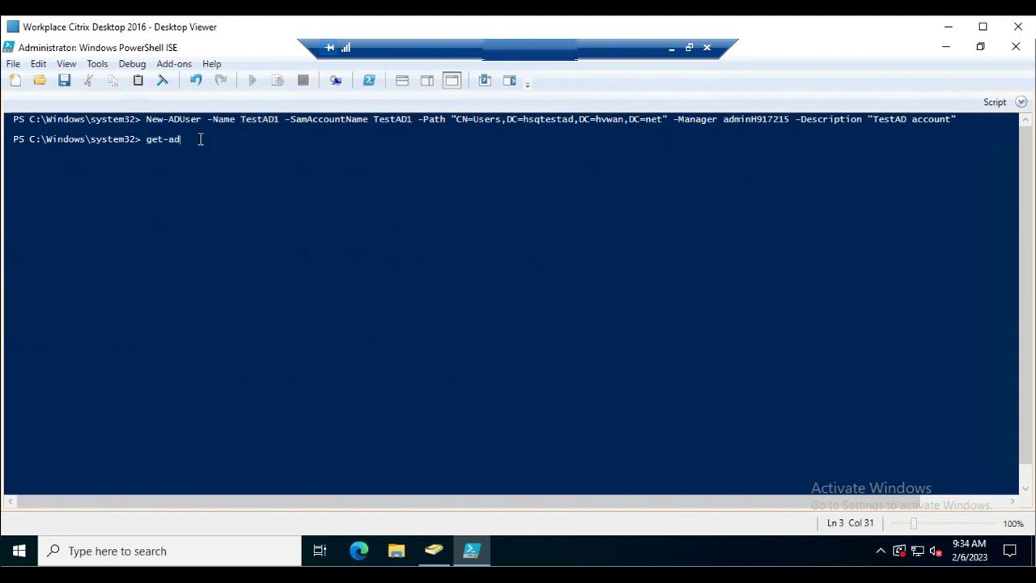
{"action": "key", "text": "Tab"}
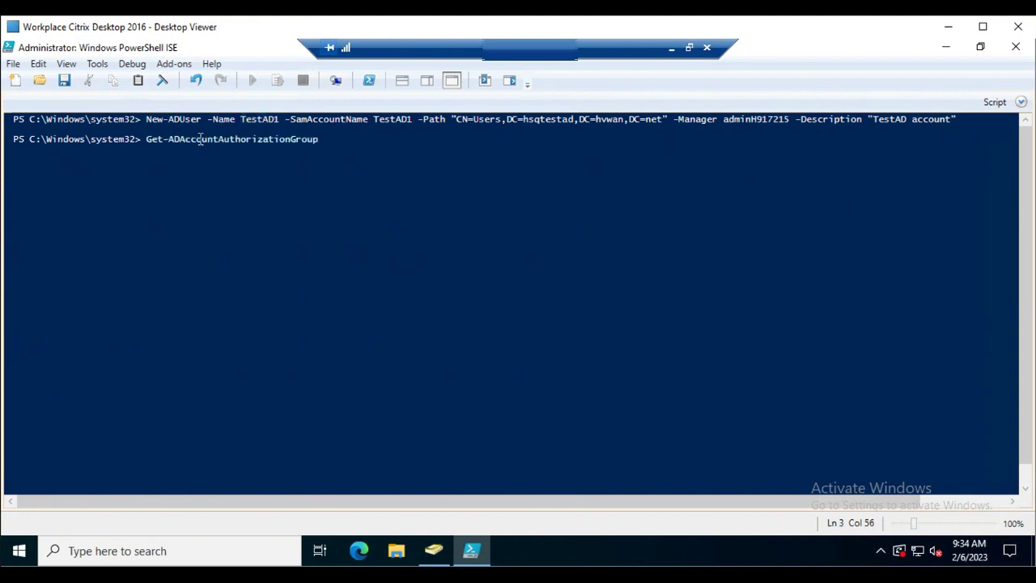
{"action": "left_click", "coordinate": [185, 139]}
{"action": "key", "text": "shift+End"}
{"action": "key", "text": "Delete"}
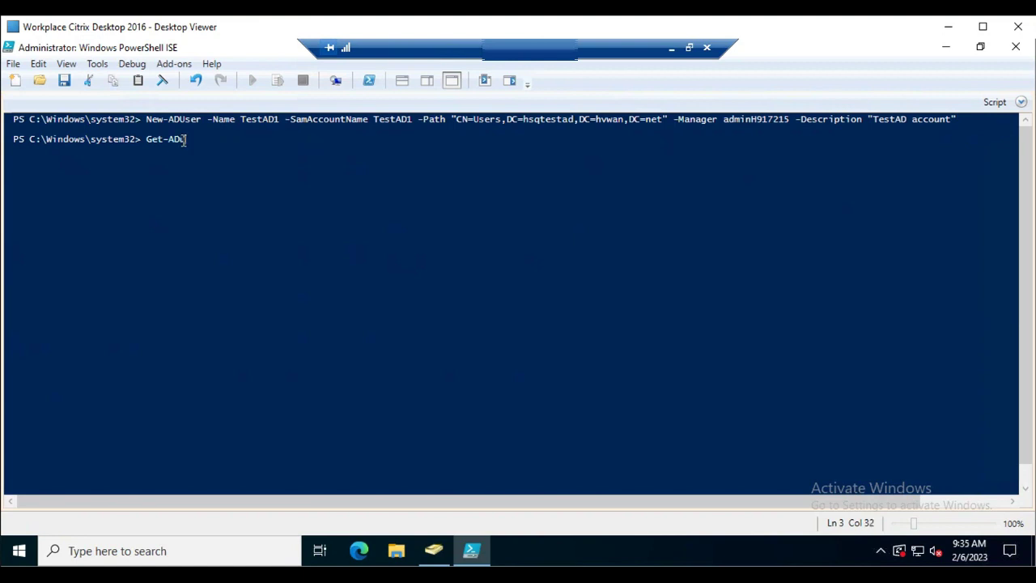
{"action": "key", "text": "BackSpace"}
{"action": "type", "text": "User TestAD1"}
{"action": "key", "text": "Return"}
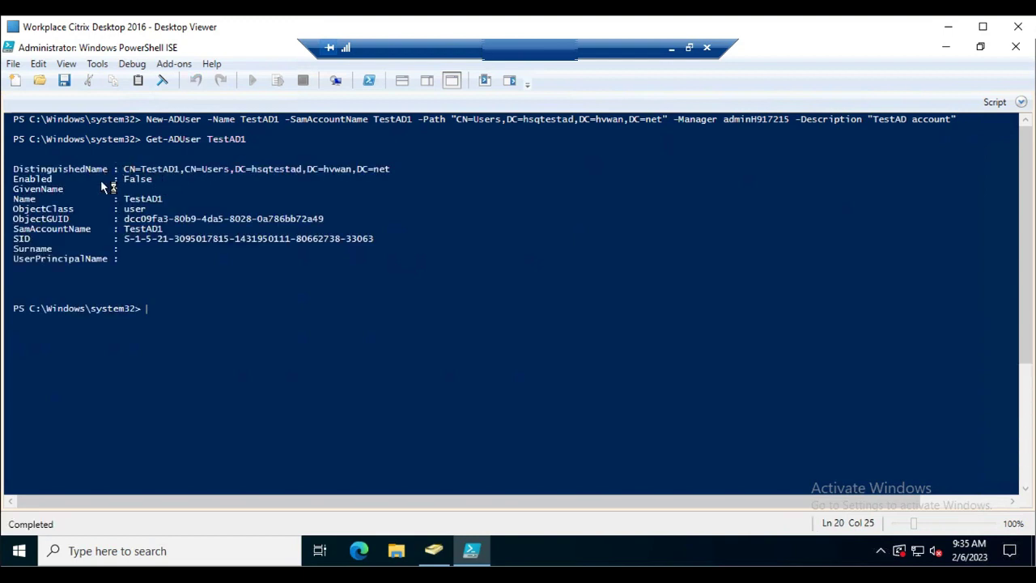
{"action": "left_click_drag", "start_coordinate": [153, 180], "coordinate": [13, 185]}
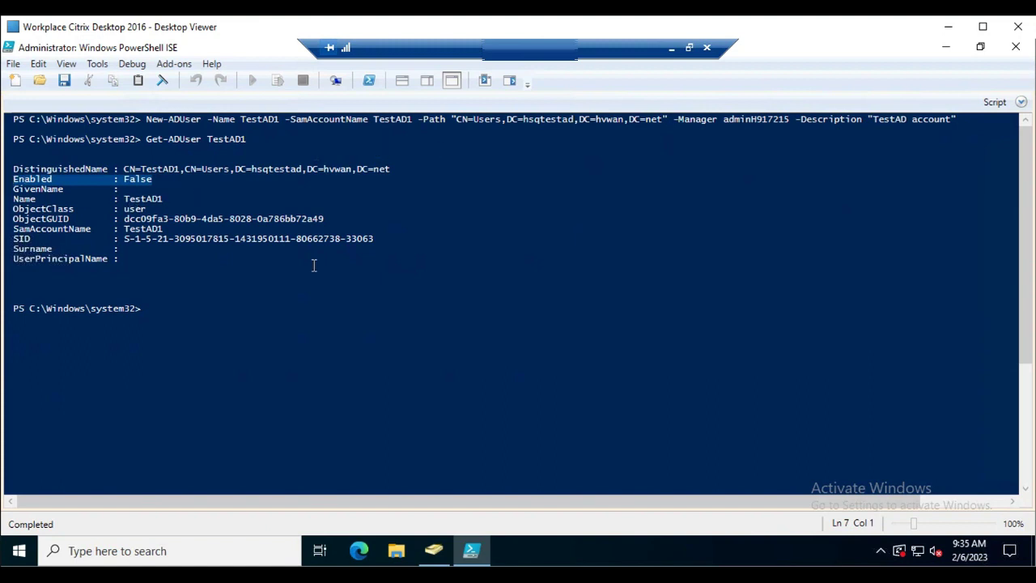
{"action": "left_click", "coordinate": [227, 304]}
{"action": "left_click", "coordinate": [203, 308]}
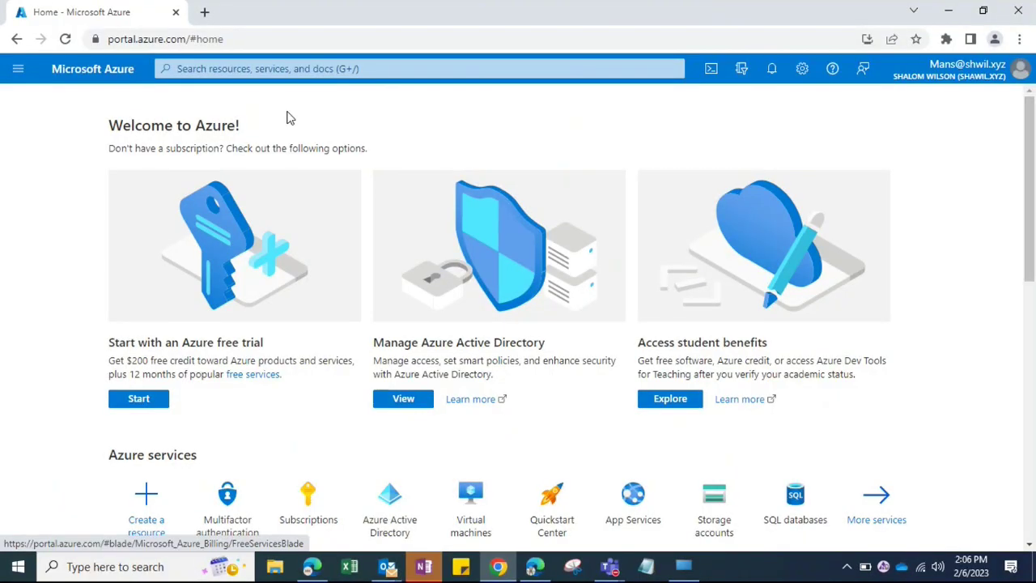
Open Azure Active Directory from the portal home and show the tenant's Users list of 81 users
{"action": "left_click", "coordinate": [175, 32]}
{"action": "left_click", "coordinate": [76, 294]}
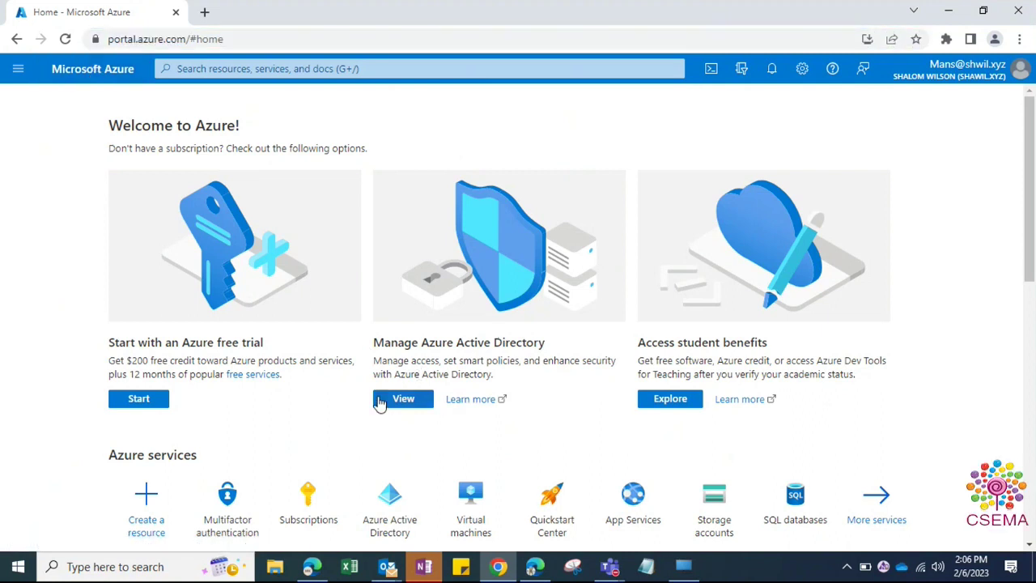
{"action": "left_click", "coordinate": [395, 402]}
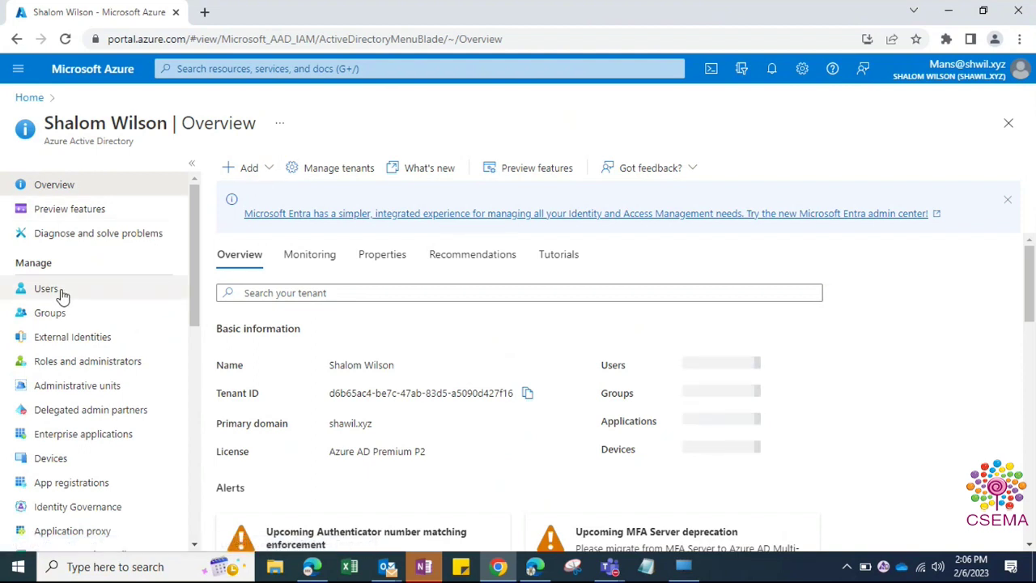
{"action": "left_click", "coordinate": [57, 291]}
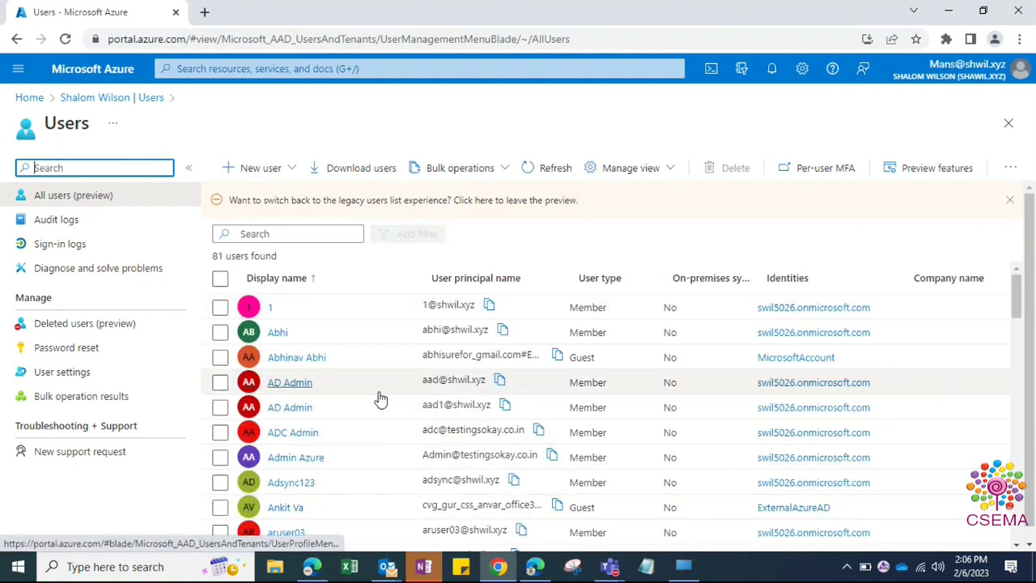
On the Users page, choose New user > Create new user
{"action": "left_click", "coordinate": [245, 173]}
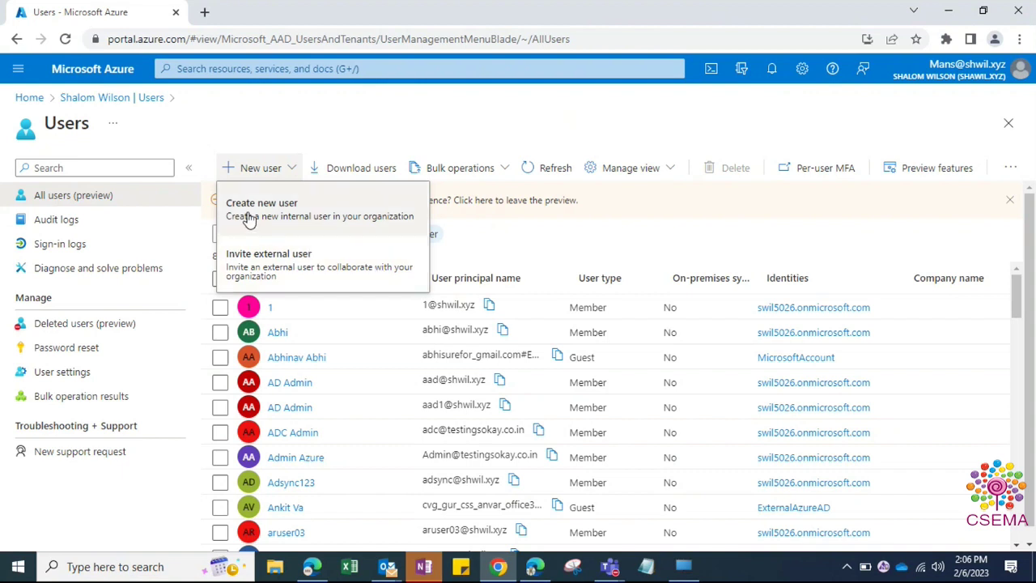
{"action": "left_click", "coordinate": [321, 214]}
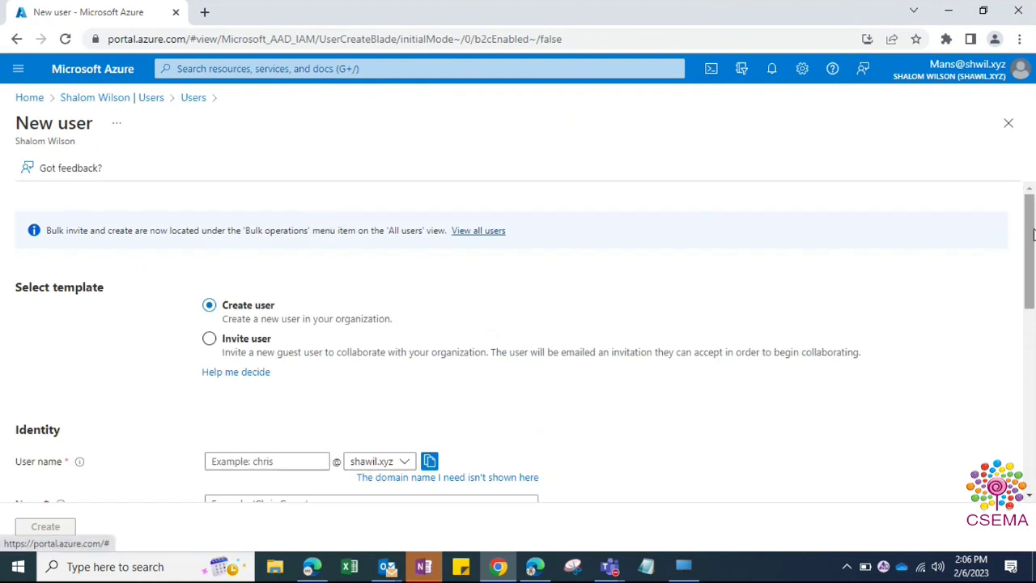
{"action": "mouse_move", "coordinate": [1026, 235]}
{"action": "left_mouse_down"}
{"action": "mouse_move", "coordinate": [1028, 273]}
{"action": "mouse_move", "coordinate": [1025, 251]}
{"action": "left_mouse_up"}
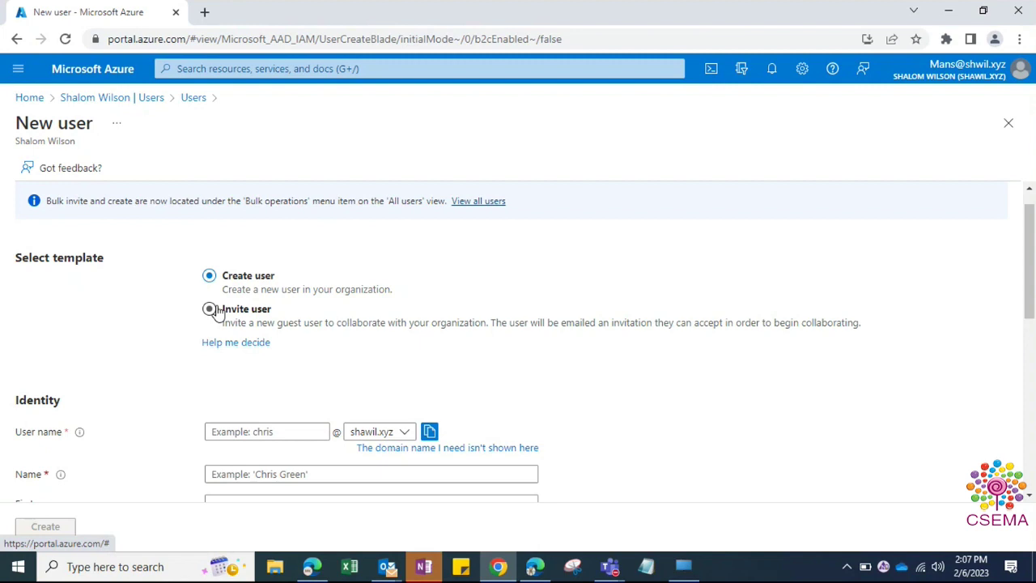
{"action": "left_click_drag", "start_coordinate": [1029, 255], "coordinate": [1029, 298]}
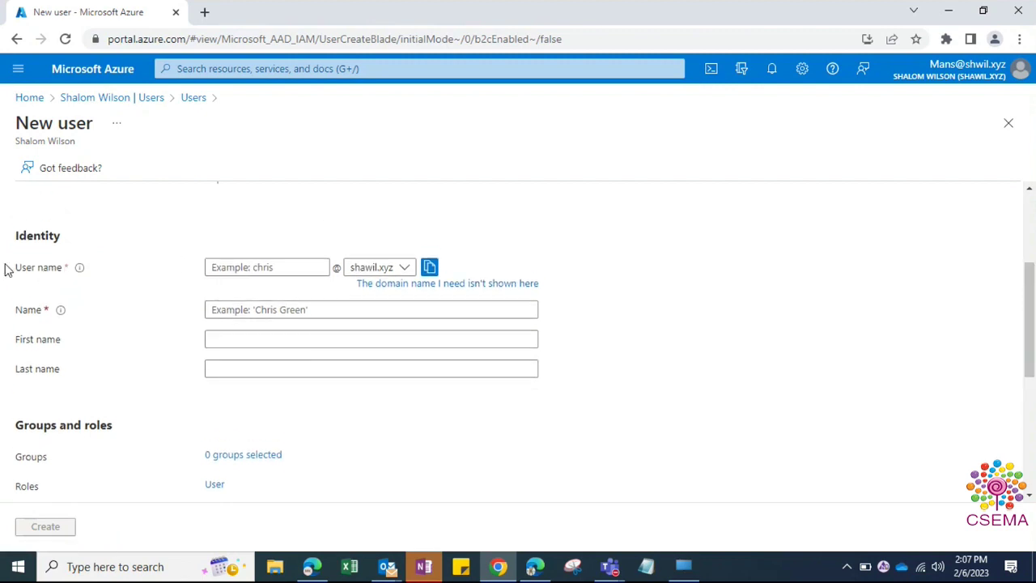
{"action": "left_click_drag", "start_coordinate": [9, 266], "coordinate": [270, 282]}
{"action": "triple_click", "coordinate": [269, 274]}
{"action": "left_click", "coordinate": [269, 274]}
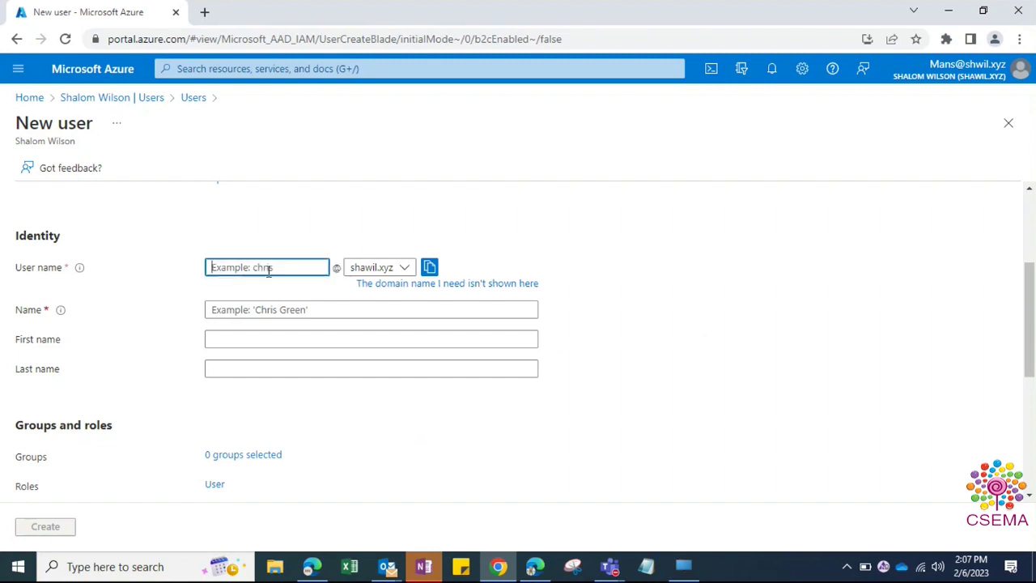
{"action": "mouse_move", "coordinate": [80, 279]}
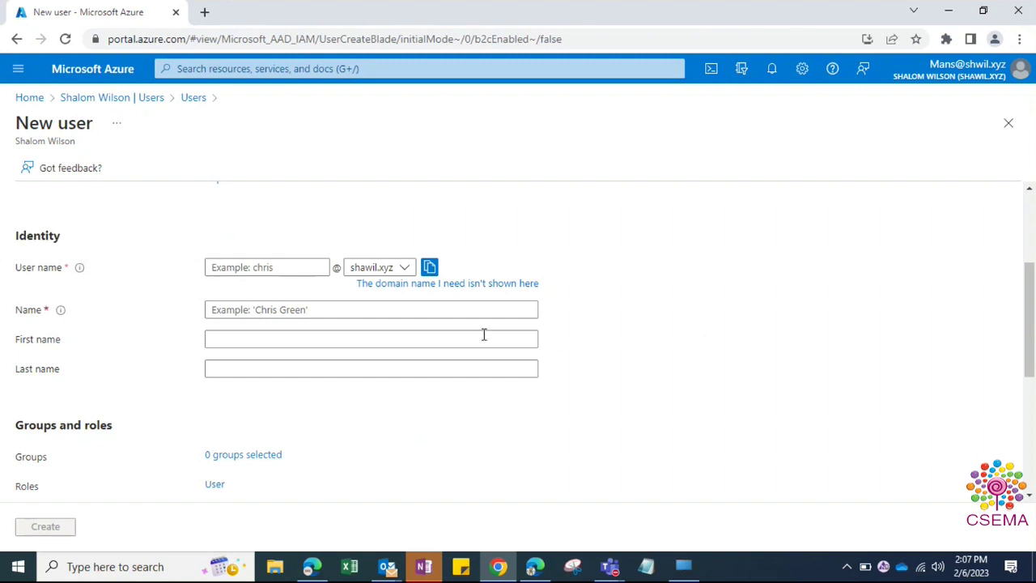
{"action": "scroll", "coordinate": [693, 367], "scroll_direction": "down", "scroll_amount": 3}
{"action": "scroll", "coordinate": [692, 366], "scroll_direction": "down", "scroll_amount": 1}
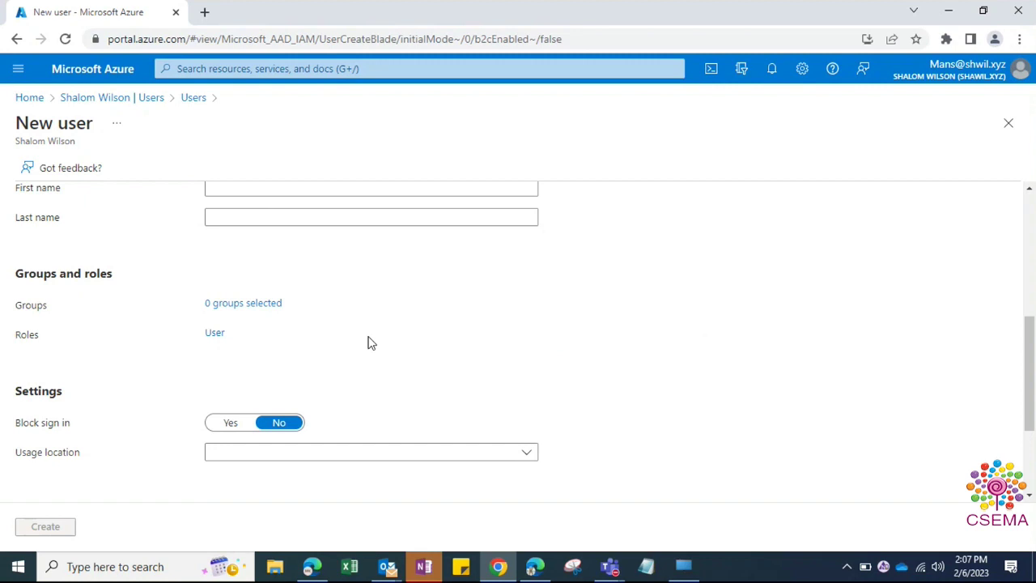
{"action": "scroll", "coordinate": [367, 342], "scroll_direction": "down", "scroll_amount": 3}
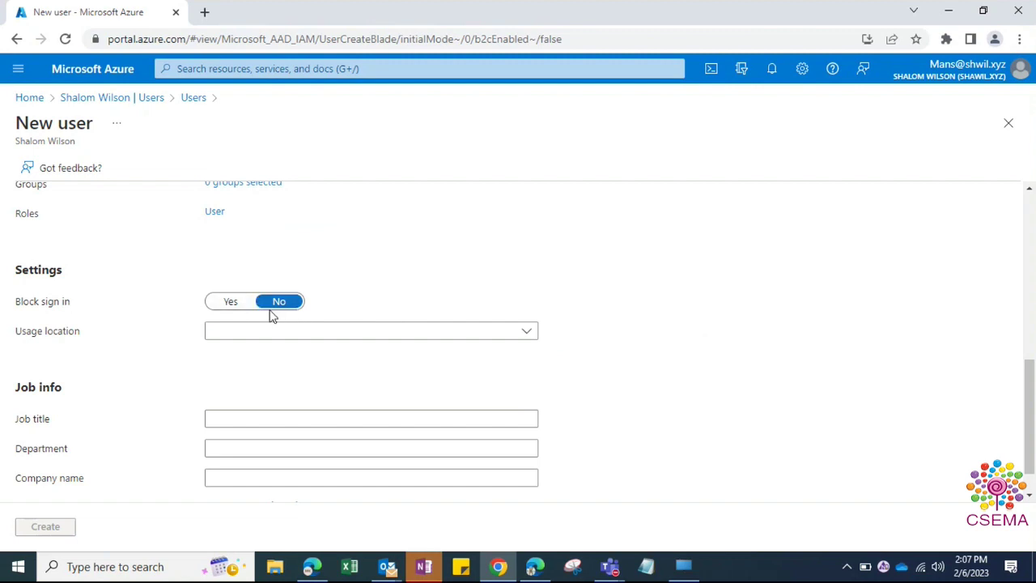
{"action": "left_click", "coordinate": [524, 334]}
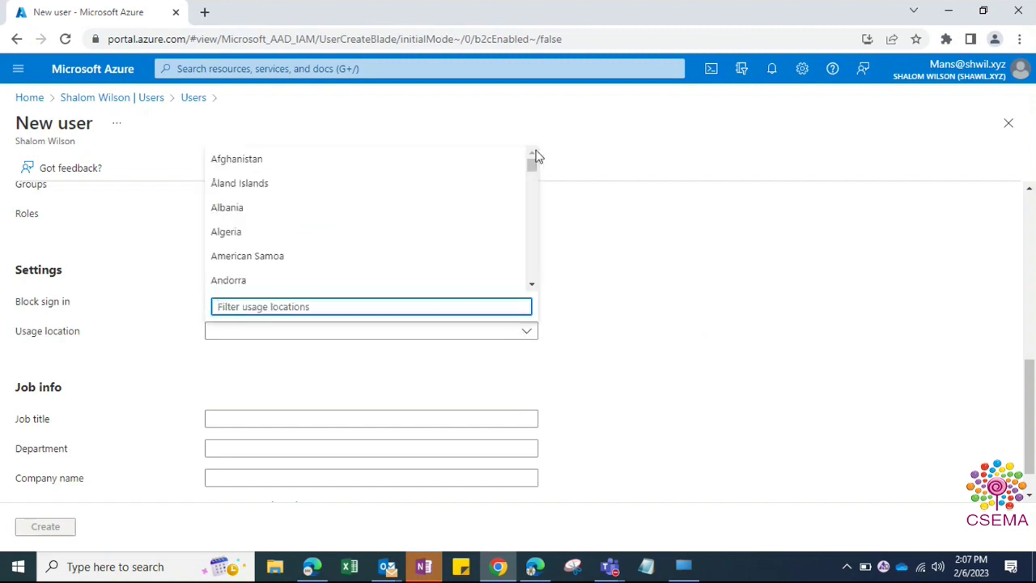
{"action": "left_click_drag", "start_coordinate": [534, 160], "coordinate": [531, 185]}
{"action": "left_click", "coordinate": [589, 273]}
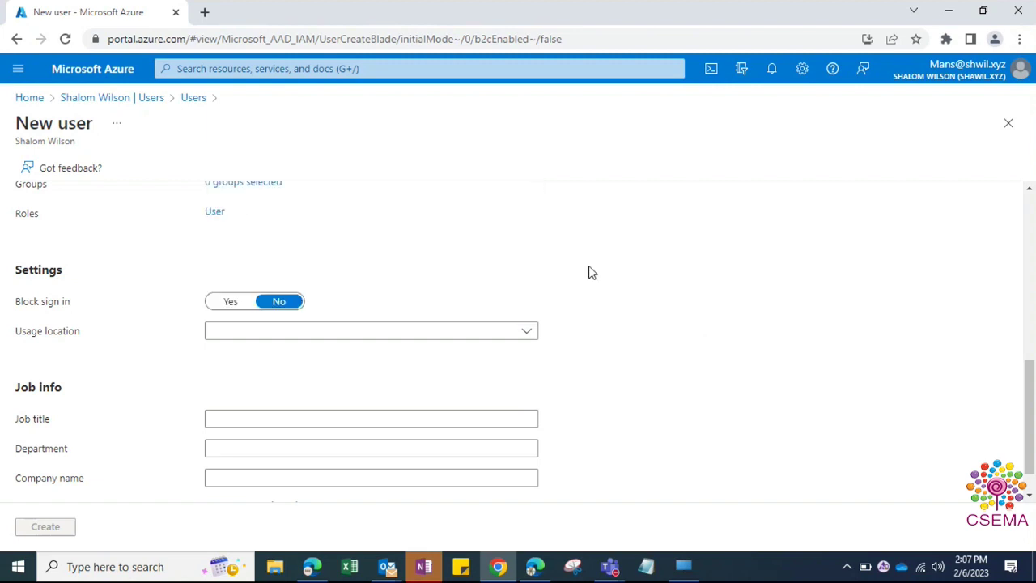
{"action": "left_click", "coordinate": [524, 332]}
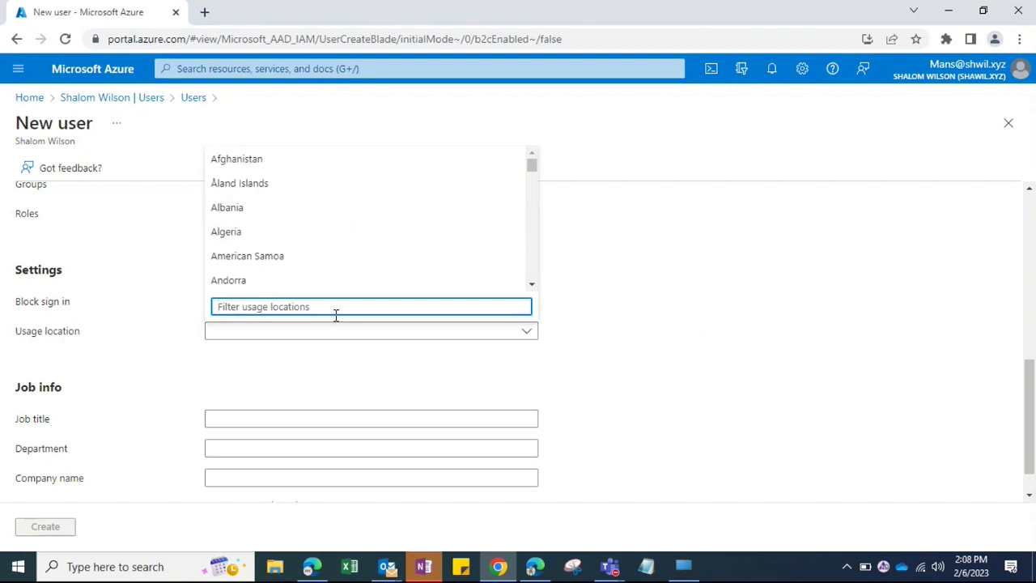
{"action": "left_click", "coordinate": [162, 388]}
{"action": "scroll", "coordinate": [162, 390], "scroll_direction": "down", "scroll_amount": 1}
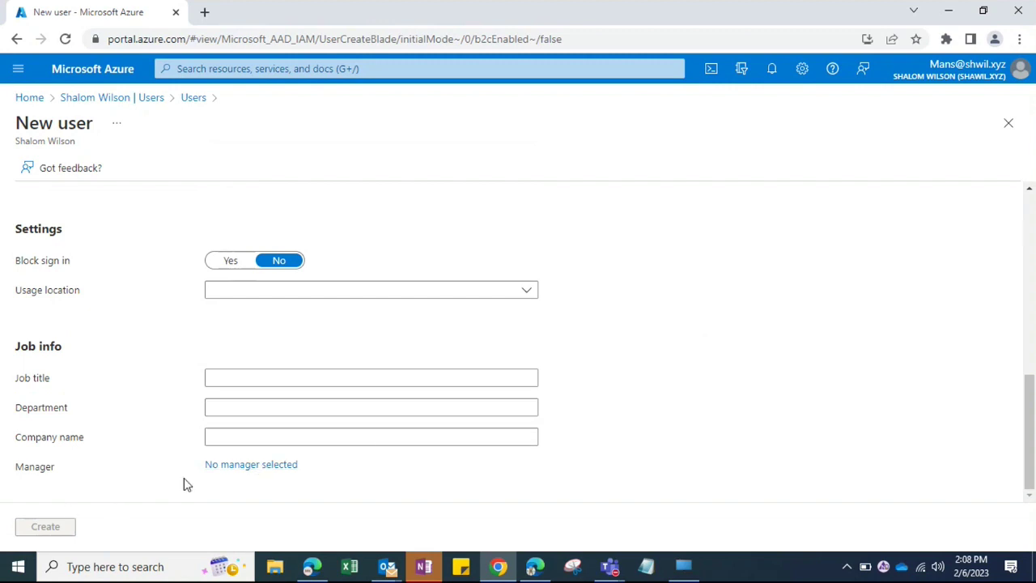
{"action": "left_click_drag", "start_coordinate": [1028, 364], "coordinate": [1028, 200]}
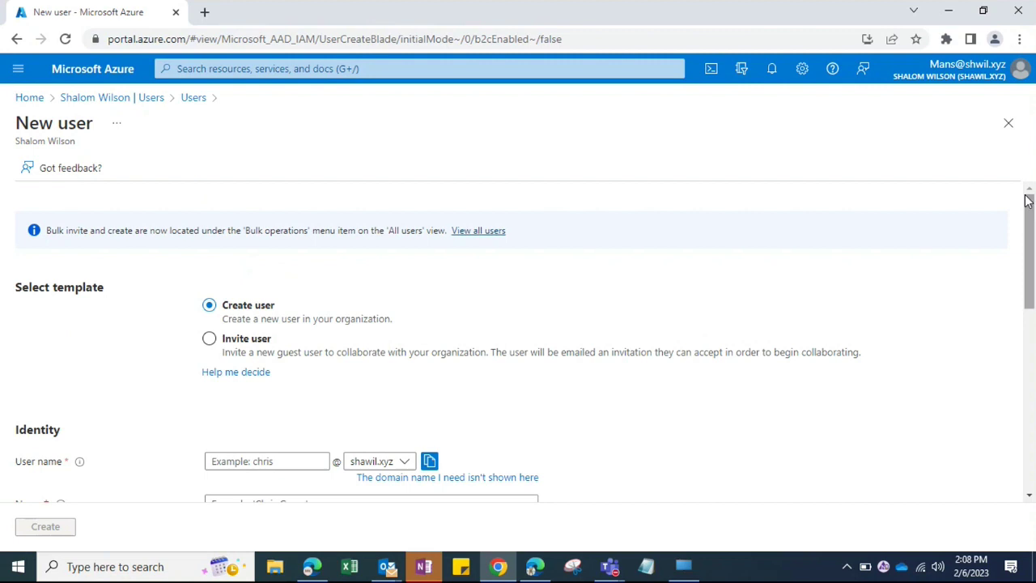
Select the Invite user template and review its email, name, personal message, settings and job info fields
{"action": "left_click", "coordinate": [235, 344]}
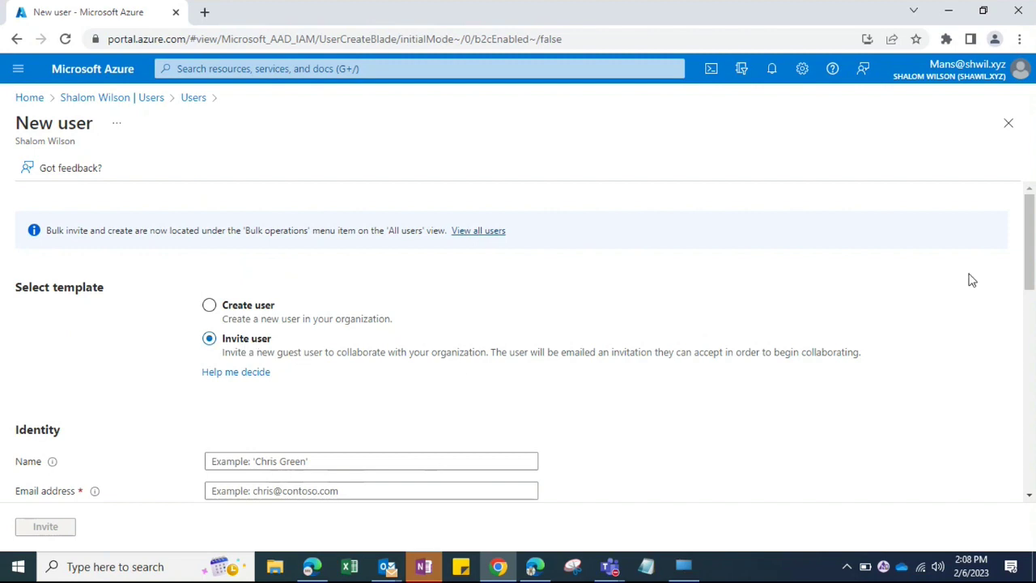
{"action": "left_click_drag", "start_coordinate": [1030, 263], "coordinate": [1026, 324]}
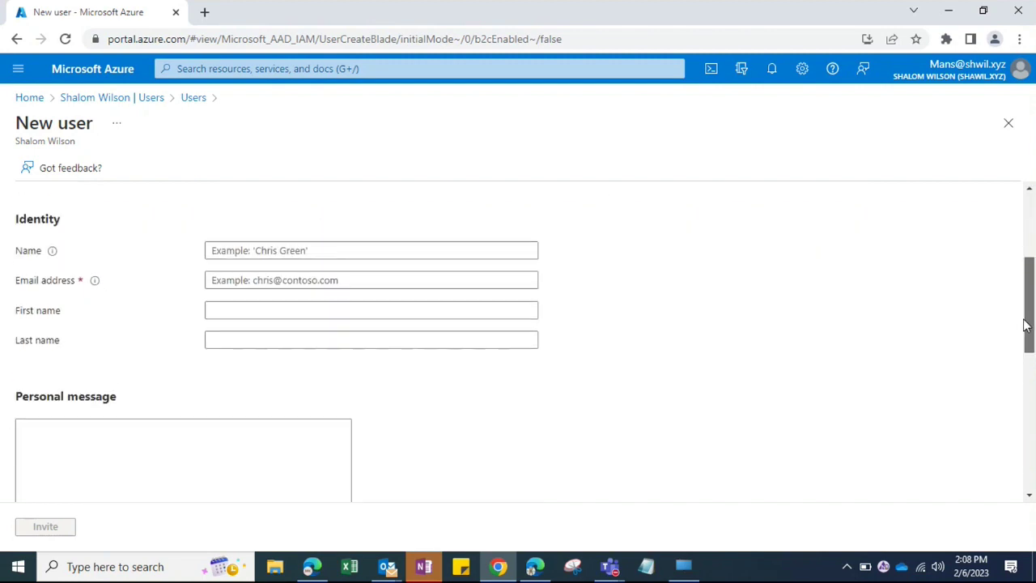
{"action": "left_click", "coordinate": [319, 282]}
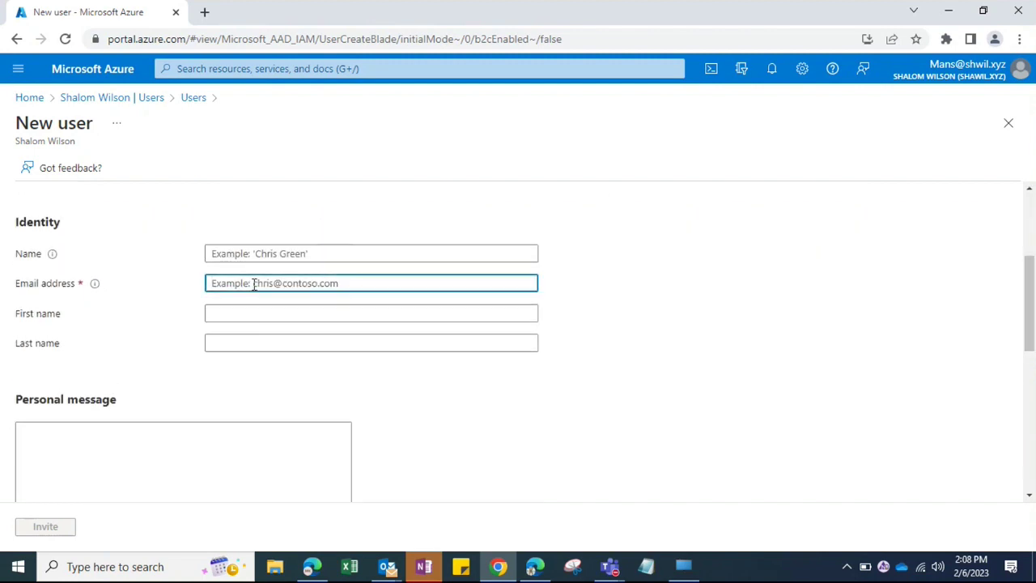
{"action": "mouse_move", "coordinate": [1025, 308]}
{"action": "left_mouse_down"}
{"action": "mouse_move", "coordinate": [1021, 397]}
{"action": "mouse_move", "coordinate": [1029, 297]}
{"action": "left_mouse_up"}
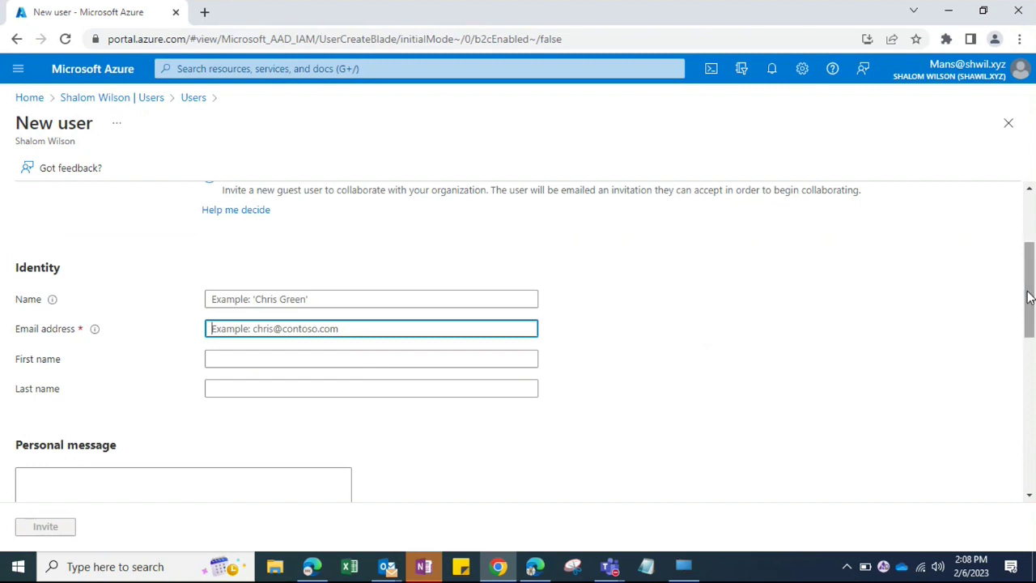
{"action": "left_click", "coordinate": [338, 299]}
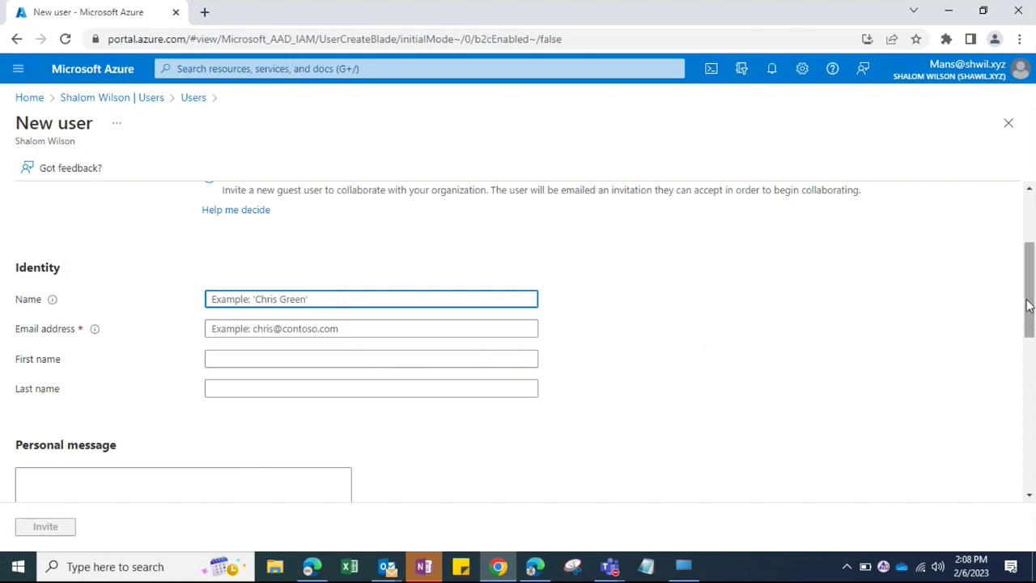
{"action": "left_click_drag", "start_coordinate": [1029, 301], "coordinate": [1016, 375]}
{"action": "left_click", "coordinate": [73, 282]}
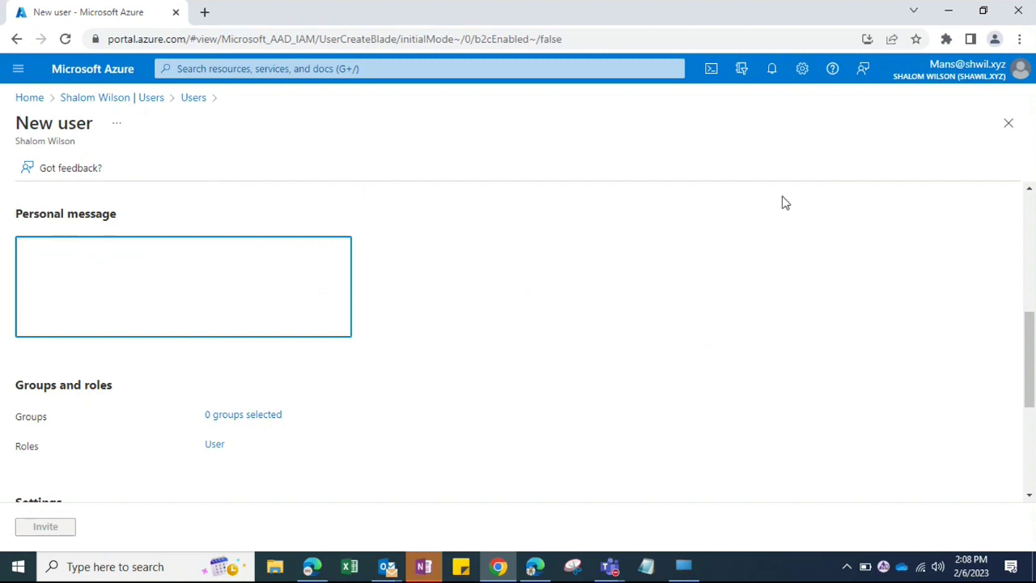
{"action": "left_click_drag", "start_coordinate": [1029, 346], "coordinate": [1028, 398]}
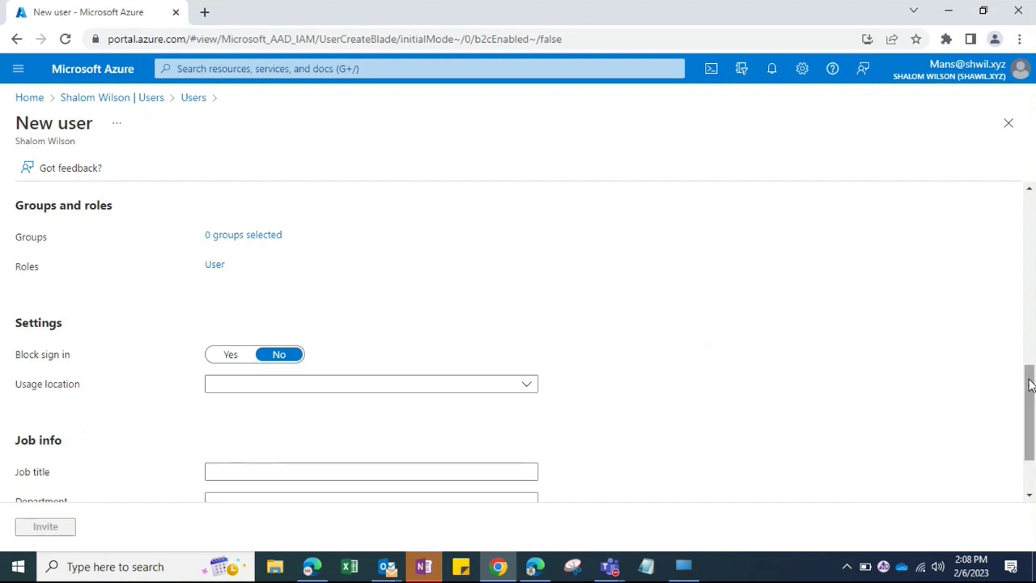
{"action": "left_click_drag", "start_coordinate": [1029, 385], "coordinate": [1029, 416]}
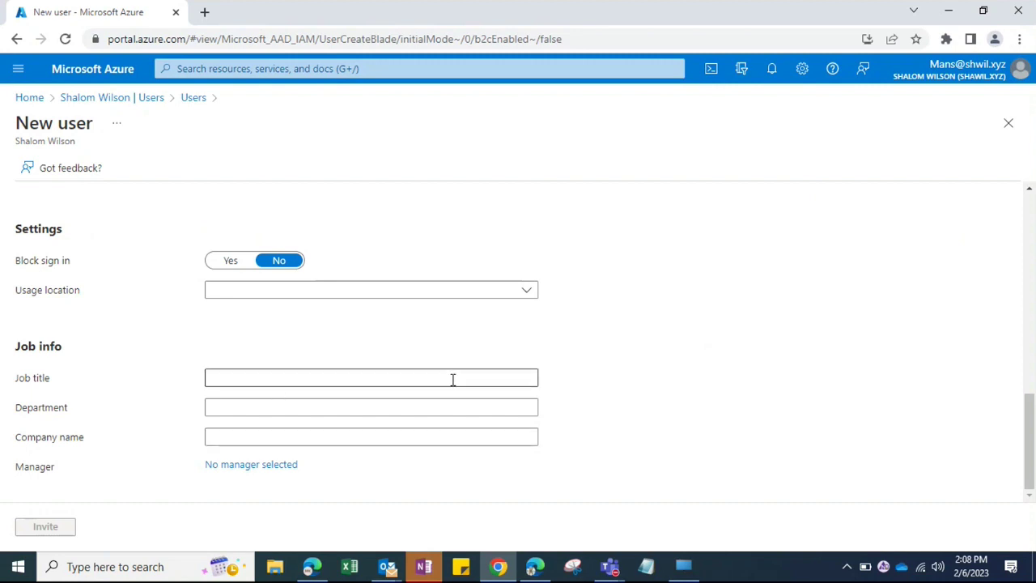
{"action": "left_click_drag", "start_coordinate": [1029, 429], "coordinate": [1025, 220]}
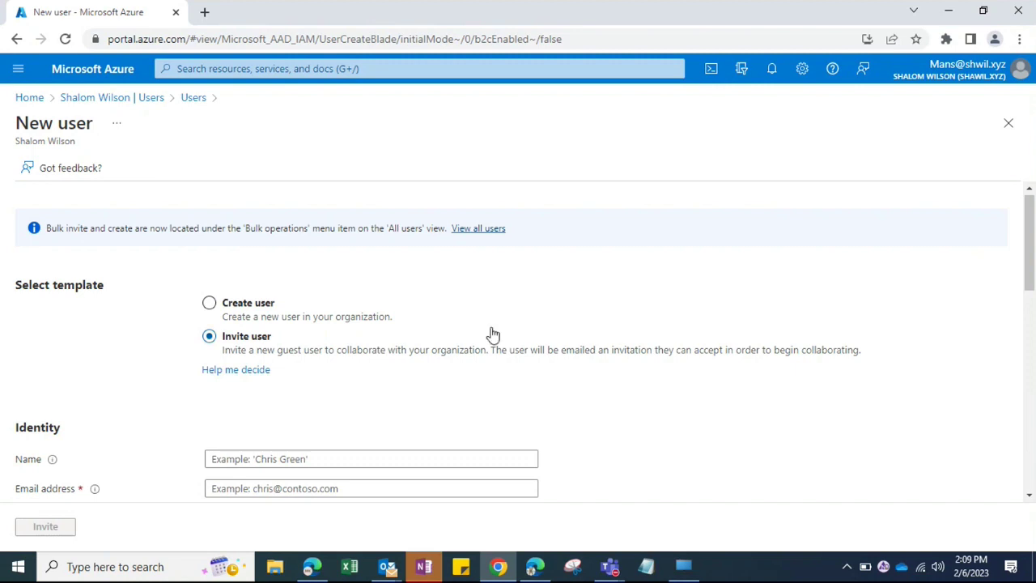